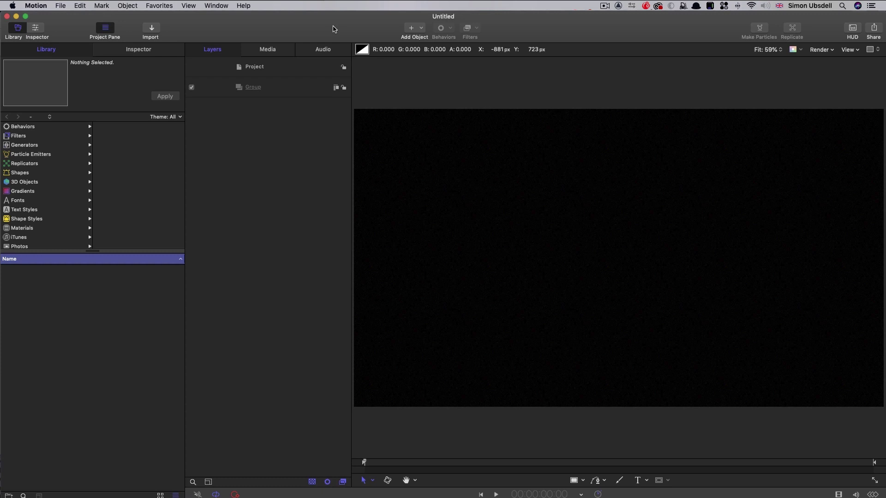
# - Set the project's width to 20 and height to 400 pixels
pyautogui.press('super+3')
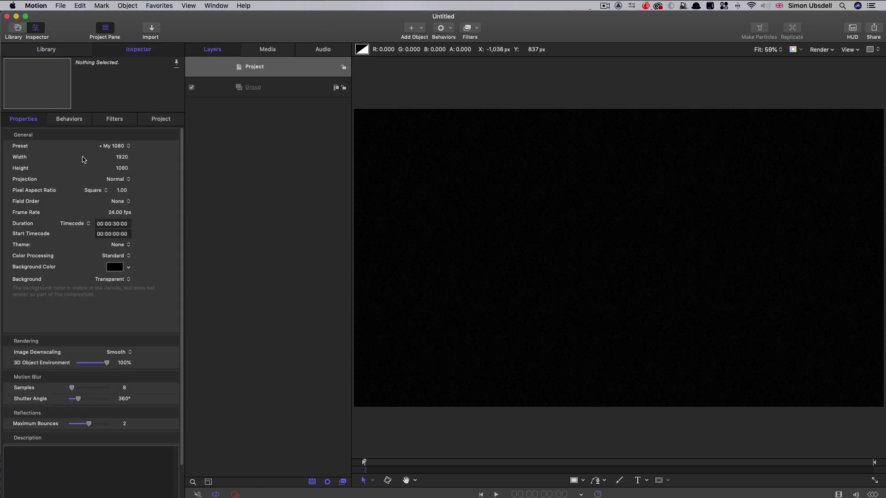
pyautogui.click(124, 157)
pyautogui.write('2')
pyautogui.press('Tab')
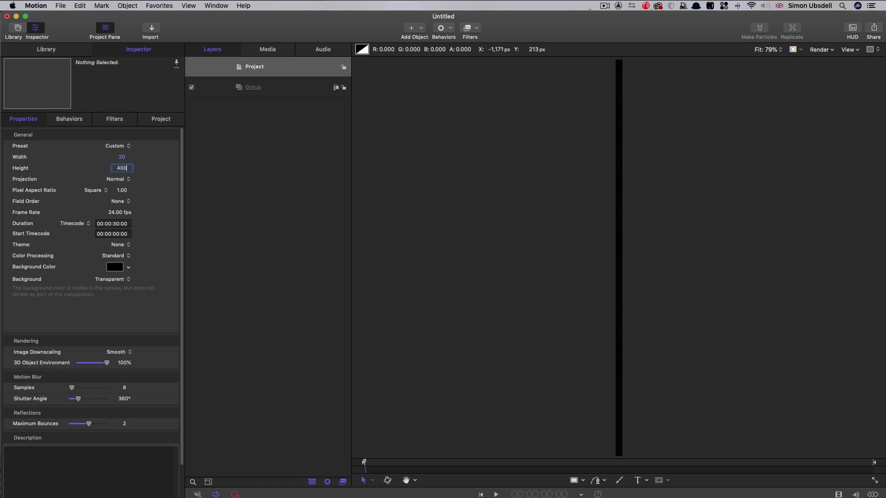
pyautogui.write('400')
pyautogui.press('Tab')
pyautogui.press('Tab')
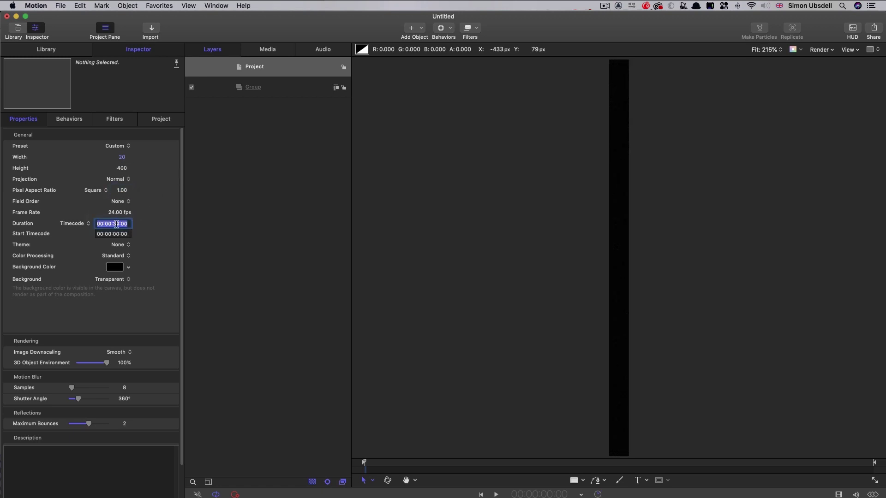
# - Add the Cellular generator from the library to the empty group
pyautogui.click(258, 87)
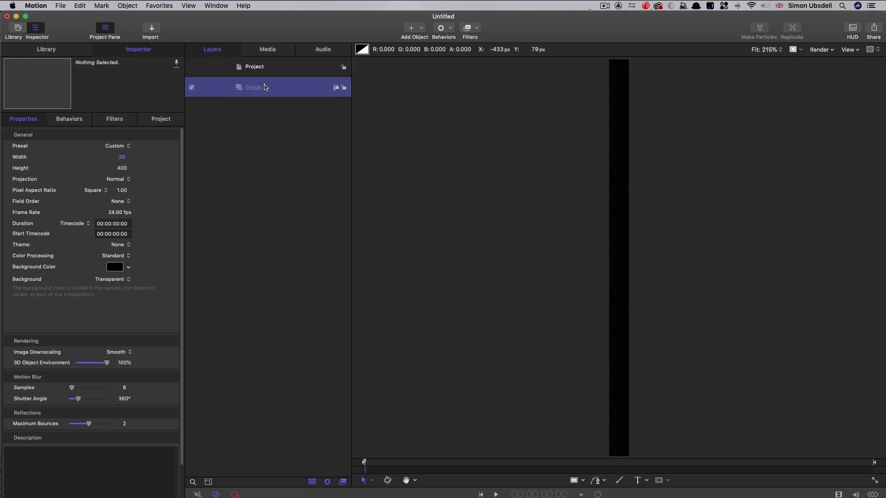
pyautogui.click(282, 109)
pyautogui.click(254, 87)
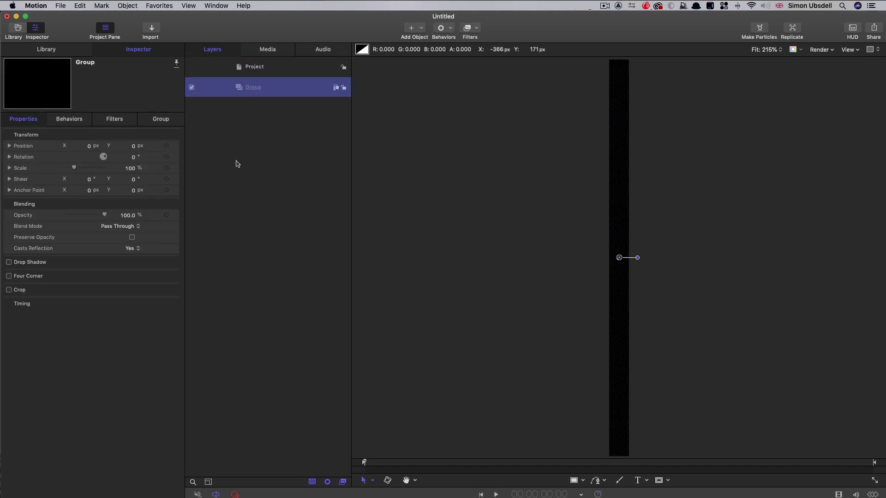
pyautogui.click(48, 49)
pyautogui.click(20, 146)
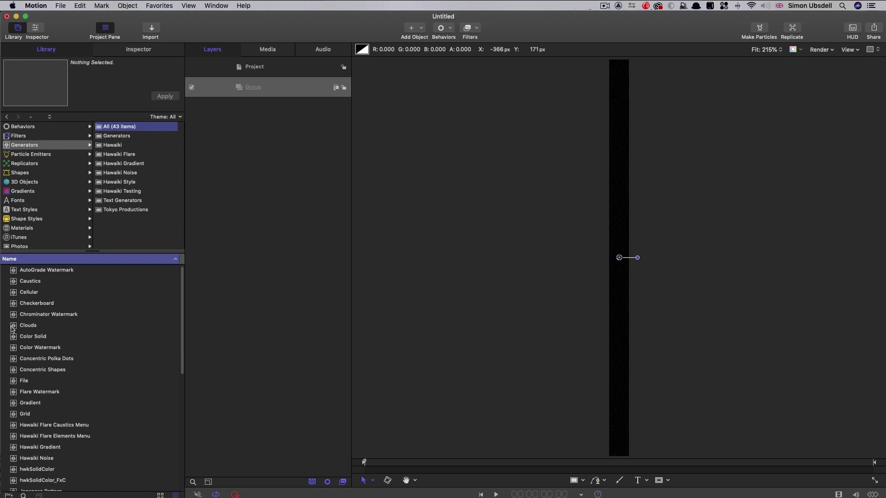
pyautogui.moveTo(13, 294); pyautogui.dragTo(293, 99)
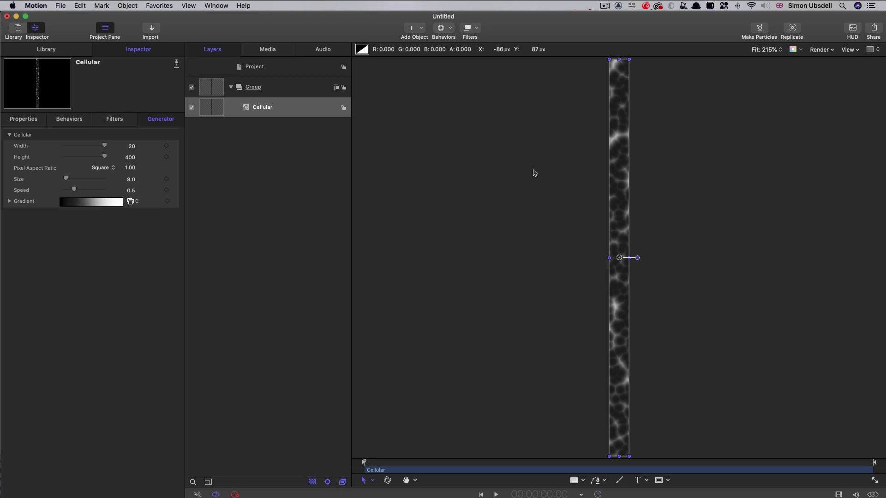
# - Set the Cellular generator's speed to 1.5 and preview the animation
pyautogui.click(131, 191)
pyautogui.write('1.5')
pyautogui.press('Return')
pyautogui.press('space')
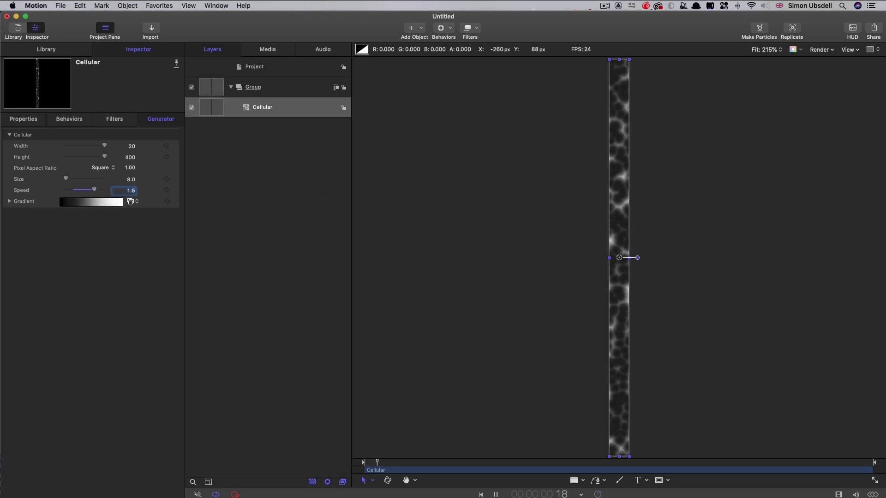
pyautogui.press('space')
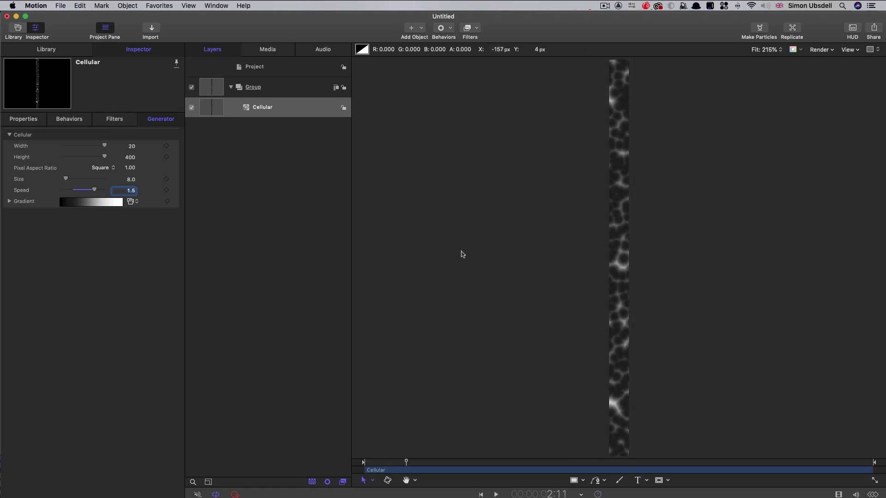
# - Export the project as a movie named Element in the Assets folder, and close the project
pyautogui.click(874, 29)
pyautogui.click(847, 52)
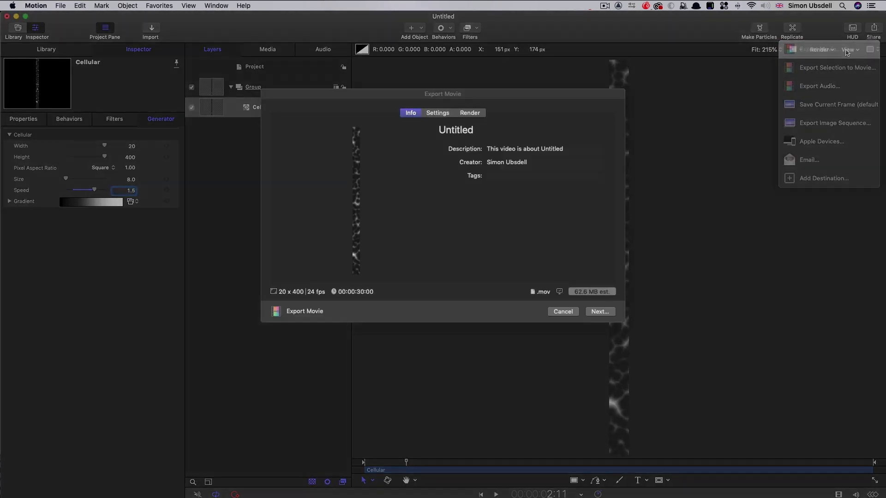
pyautogui.click(438, 112)
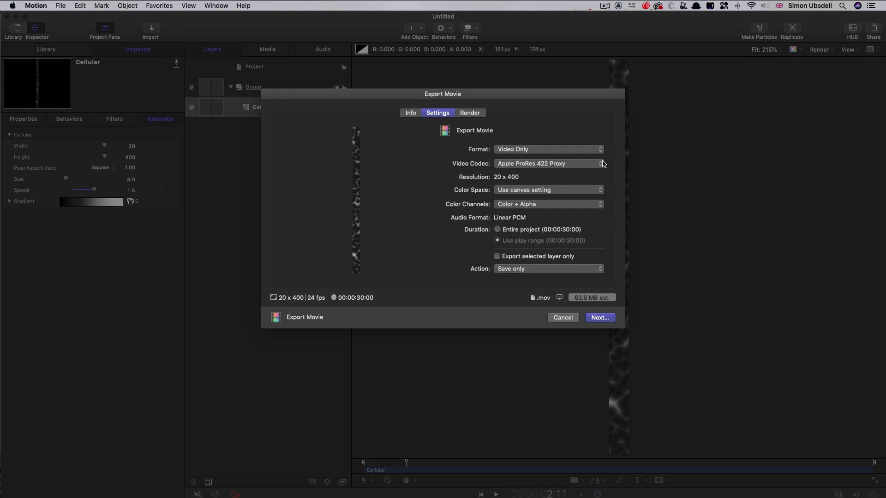
pyautogui.click(599, 319)
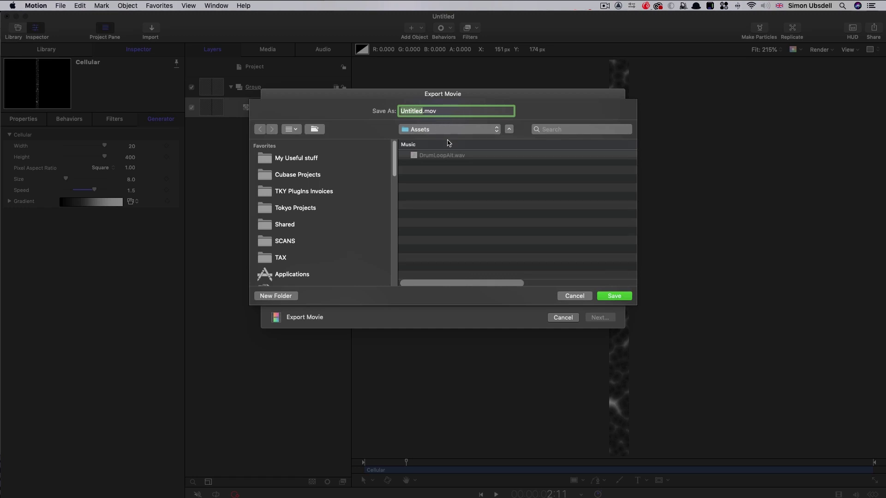
pyautogui.write('Cellular')
pyautogui.press('Return')
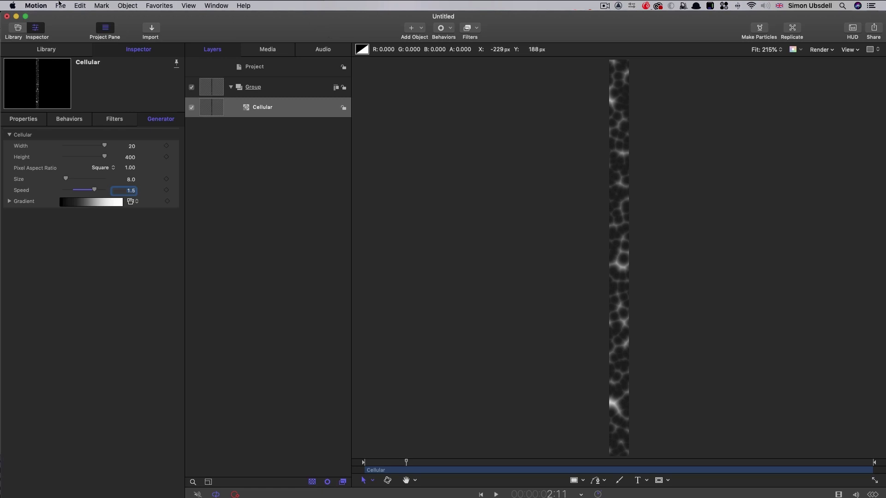
pyautogui.click(60, 5)
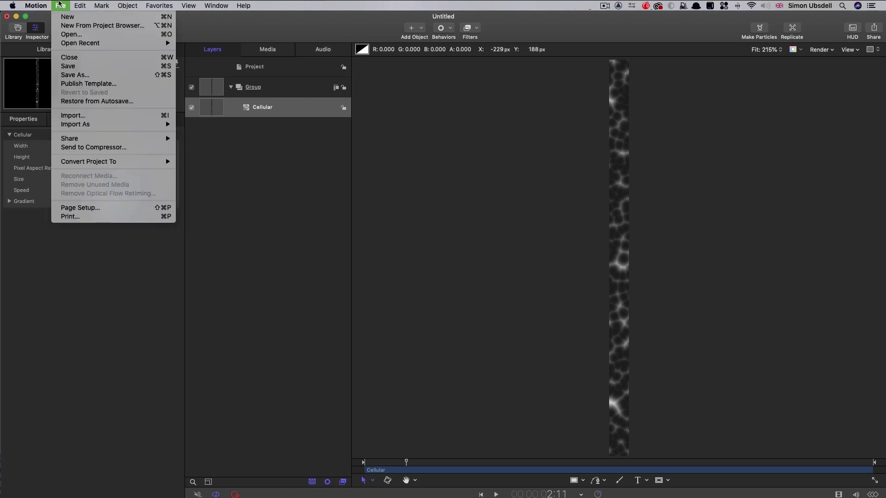
pyautogui.click(83, 56)
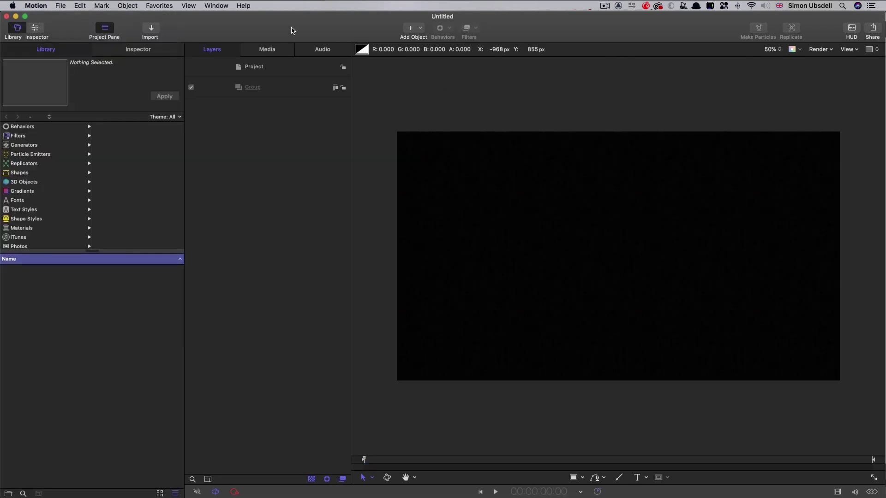
# - Import Element.mov from the Assets folder into the empty group of the new 1920 × 1080 project
pyautogui.press('cmd+3')
pyautogui.click(206, 63)
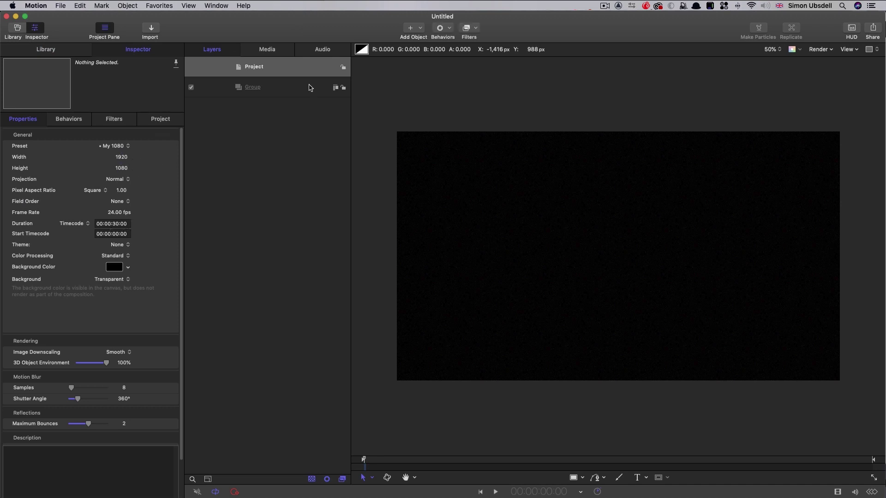
pyautogui.click(278, 88)
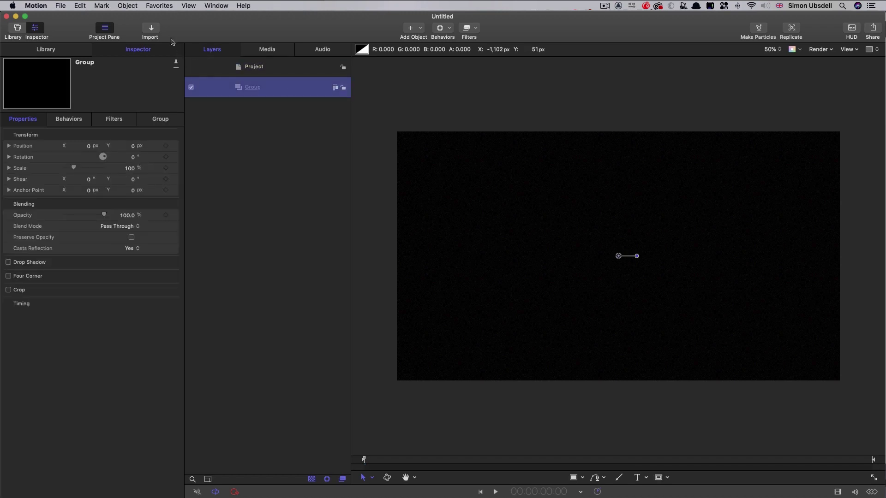
pyautogui.click(151, 29)
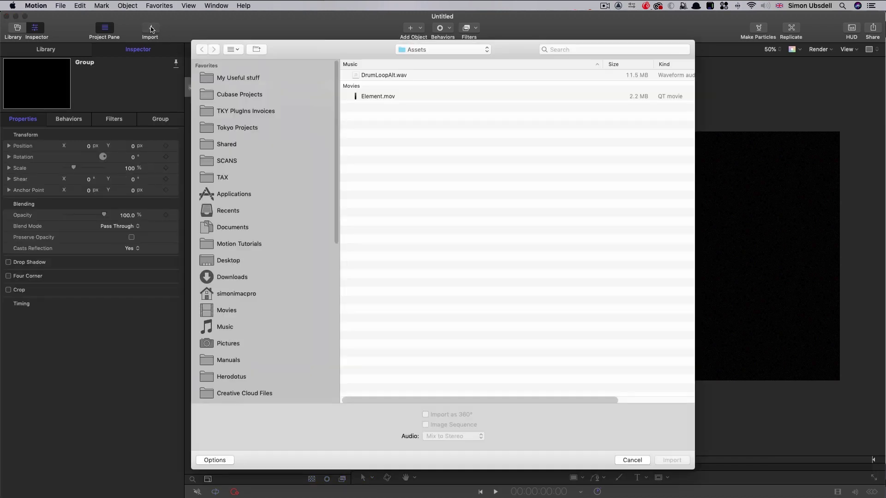
pyautogui.click(379, 97)
pyautogui.click(672, 460)
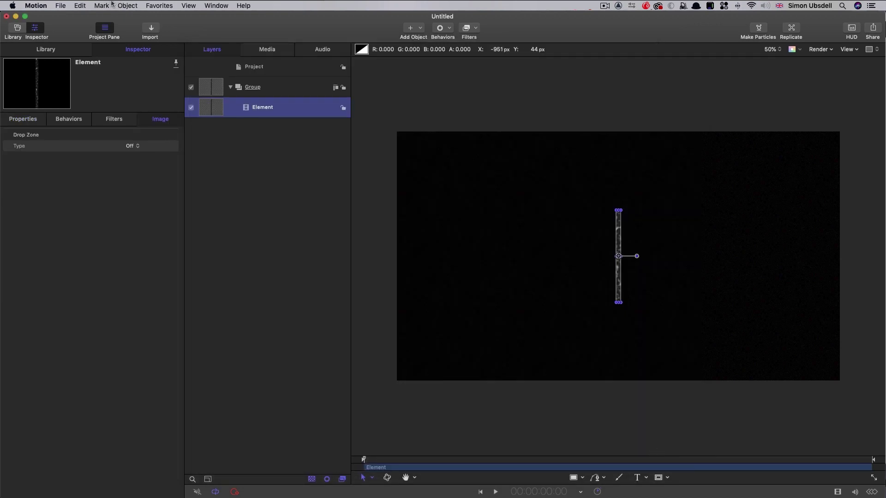
# - Replicate the Element clip and set the replicator's shape to Wave
pyautogui.click(128, 6)
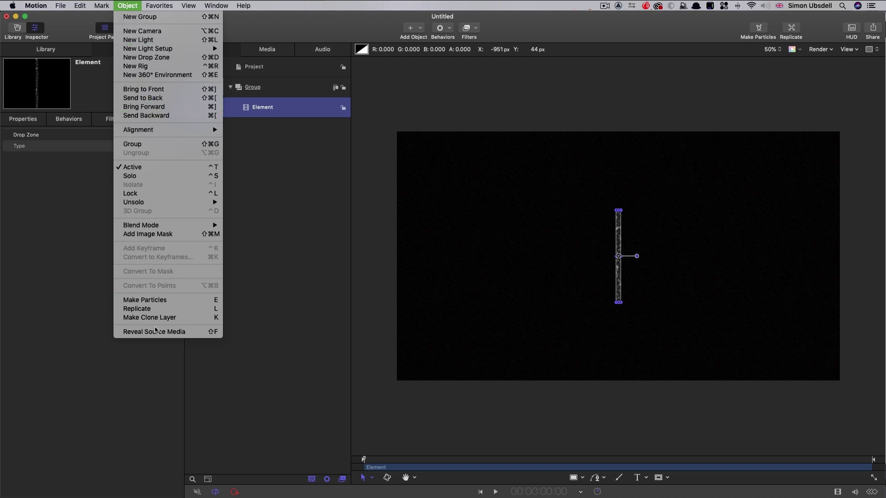
pyautogui.click(167, 312)
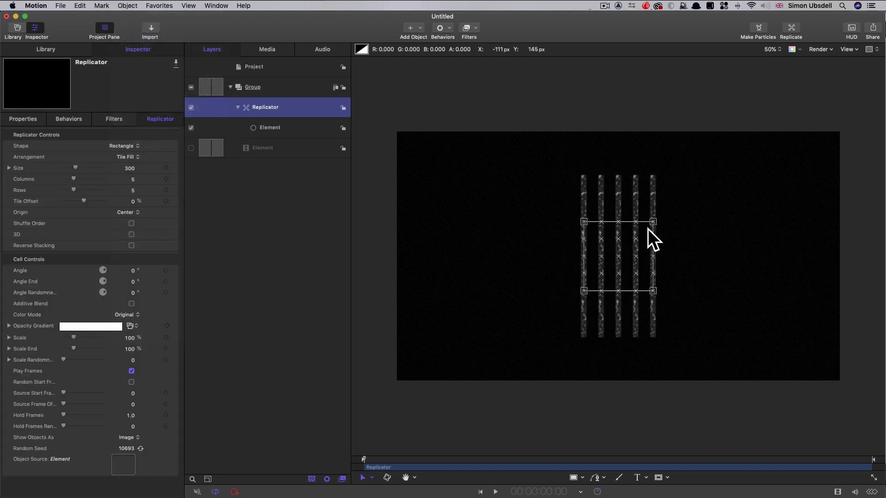
pyautogui.click(123, 147)
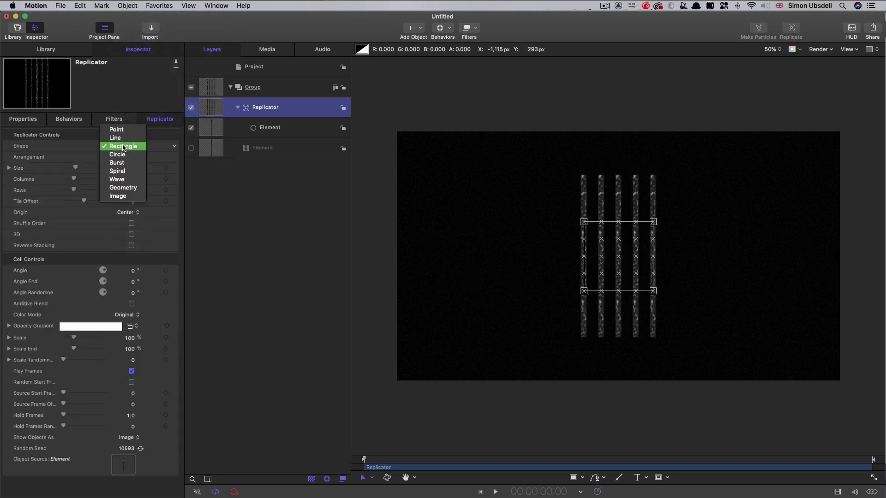
pyautogui.click(118, 180)
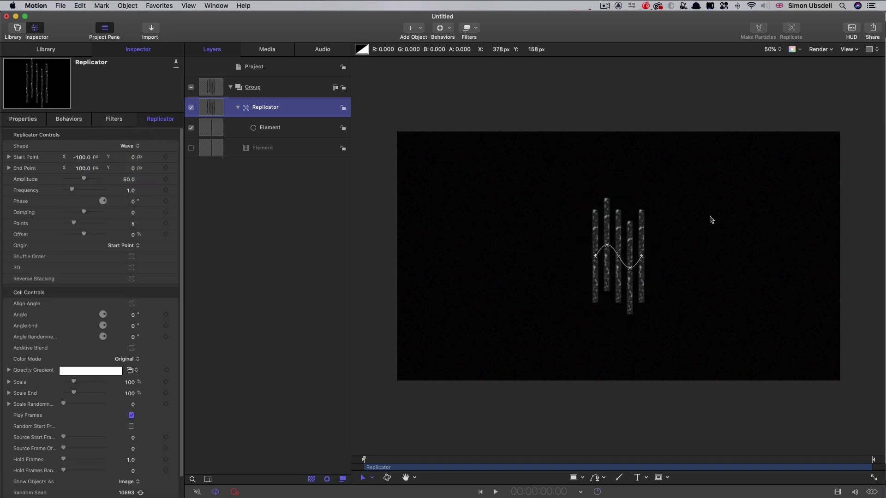
# - Set the wave replicator's start point X to -960 px and end point X to 960 px
pyautogui.click(81, 157)
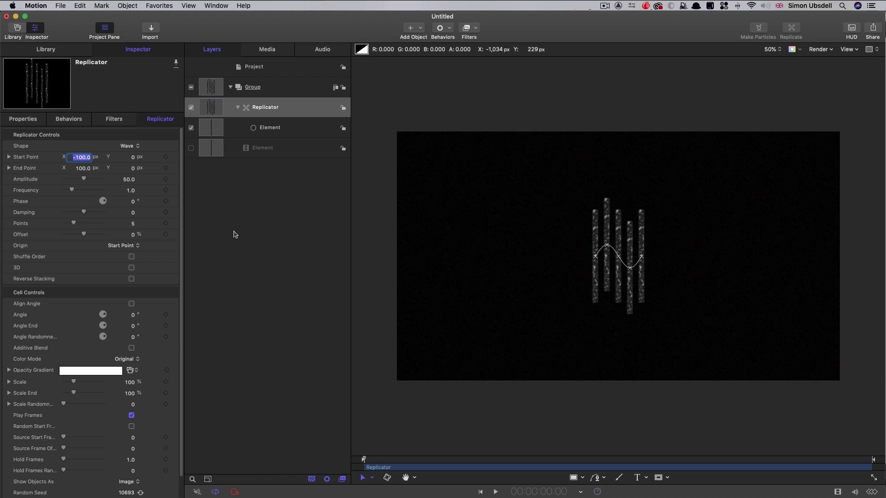
pyautogui.write('-960')
pyautogui.press('Tab')
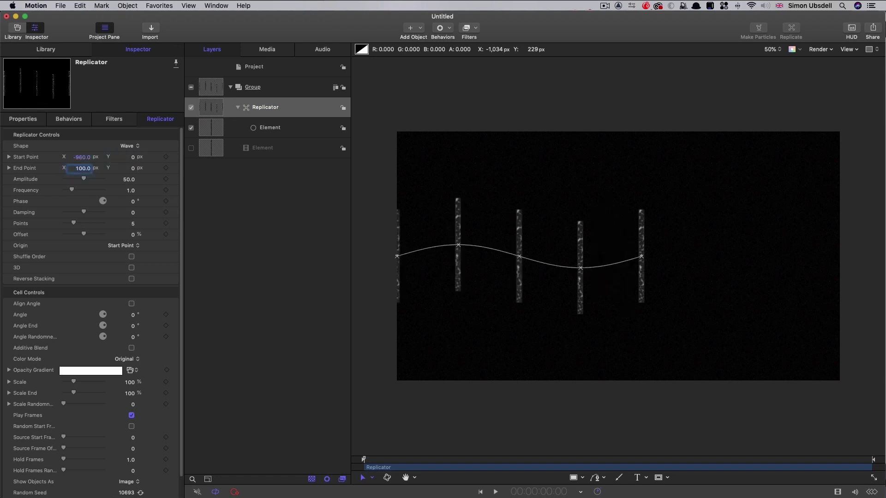
pyautogui.write('960')
pyautogui.press('Return')
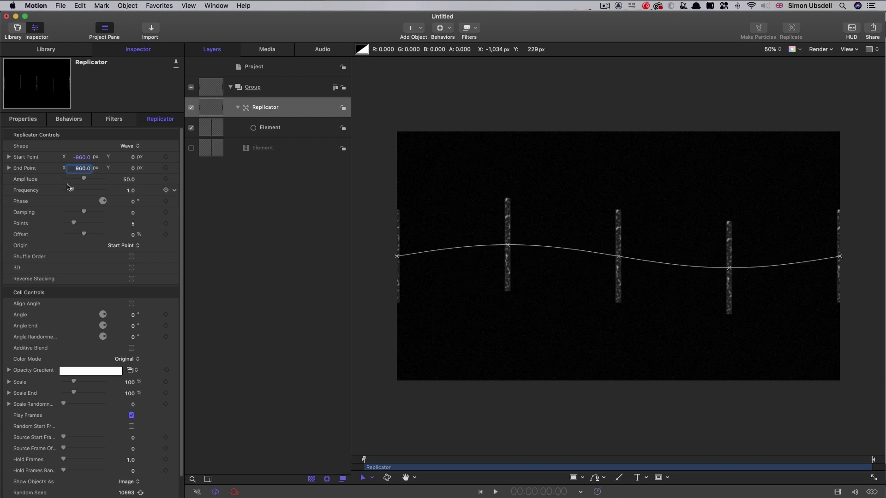
# - Set the wave replicator's number of points to 90
pyautogui.press('Tab')
pyautogui.press('Tab')
pyautogui.press('Tab')
pyautogui.press('Tab')
pyautogui.press('Tab')
pyautogui.press('Tab')
pyautogui.write('90')
pyautogui.press('Return')
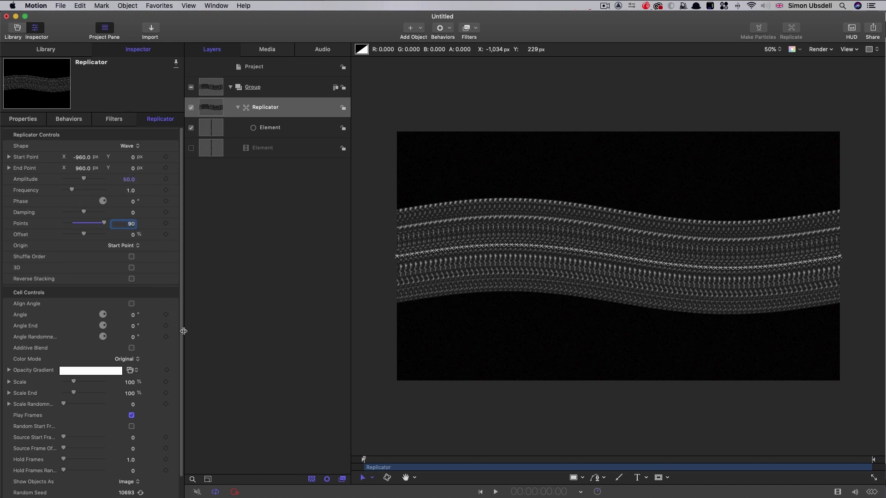
# - Set the replicator cells' Scale Randomness Y to 200 and their Scale X to 20%
pyautogui.scroll(-3, 184, 331)
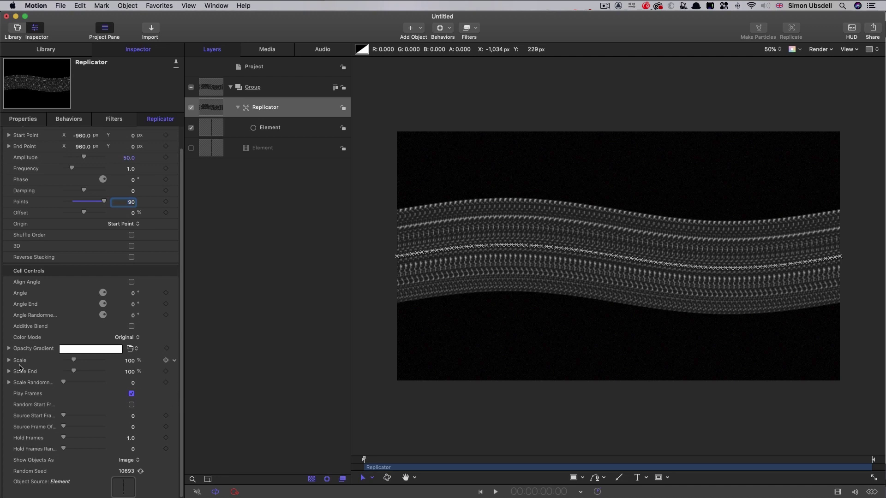
pyautogui.click(9, 382)
pyautogui.click(133, 406)
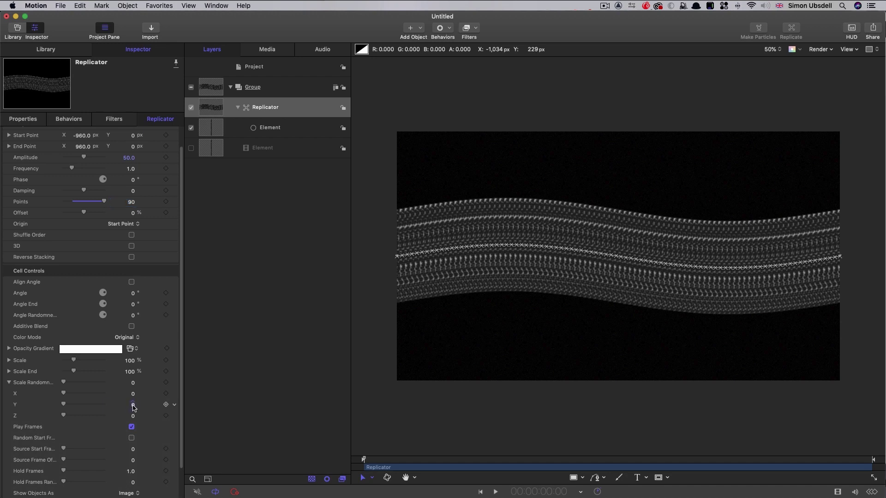
pyautogui.write('200')
pyautogui.press('Return')
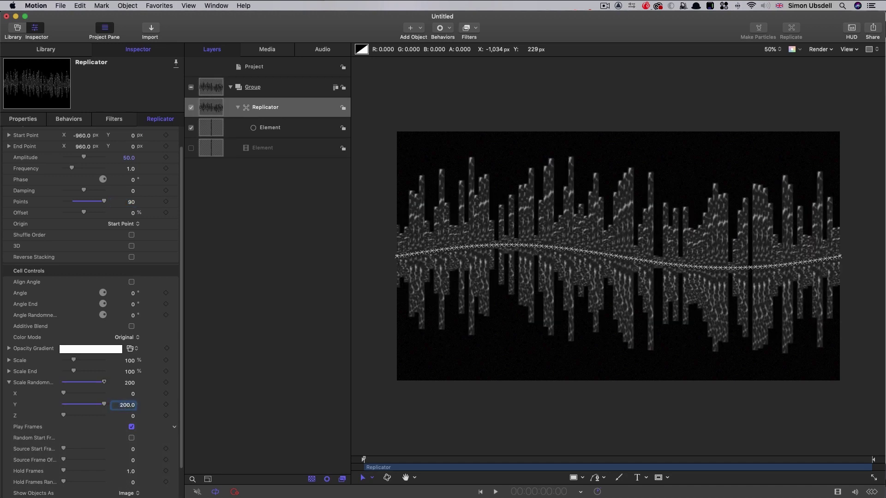
pyautogui.click(8, 360)
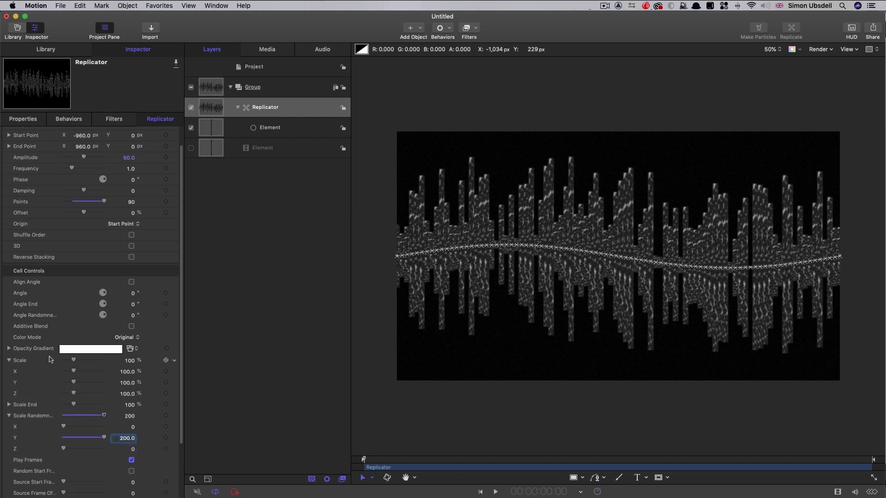
pyautogui.moveTo(129, 372); pyautogui.dragTo(127, 371)
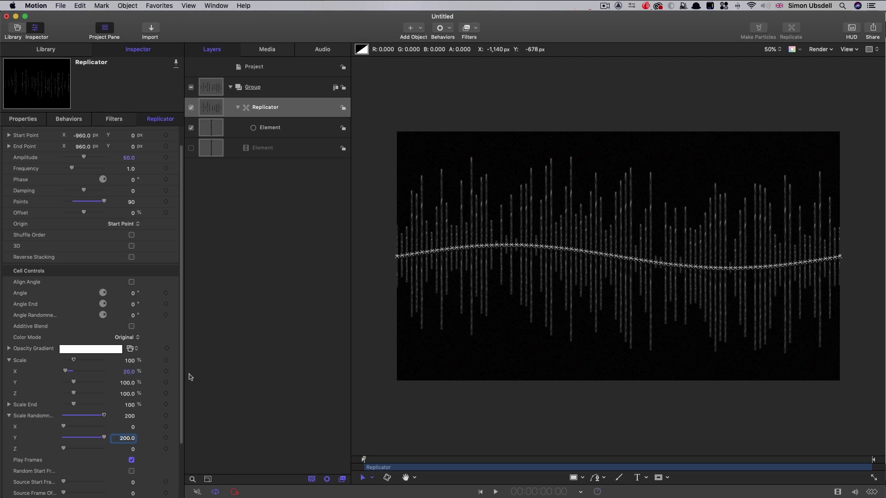
# - Enable Random Start Frame for the replicator cells and play the project to preview the animation
pyautogui.scroll(-3, 92, 300)
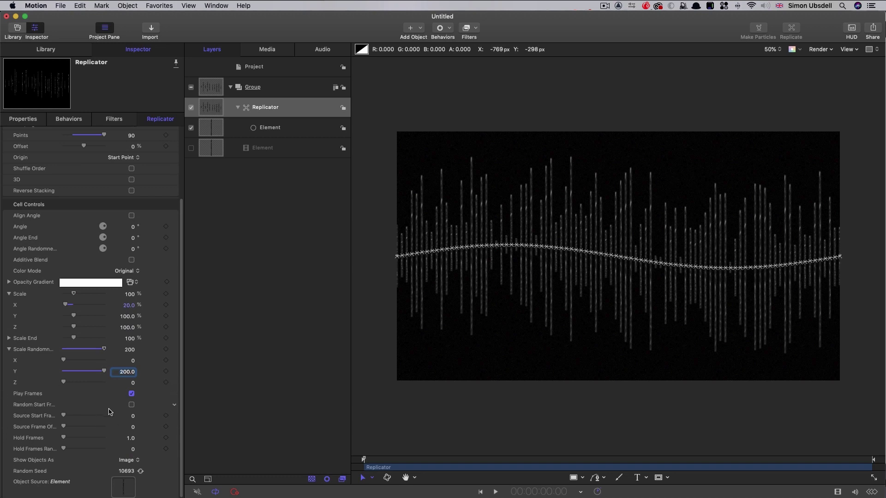
pyautogui.click(132, 405)
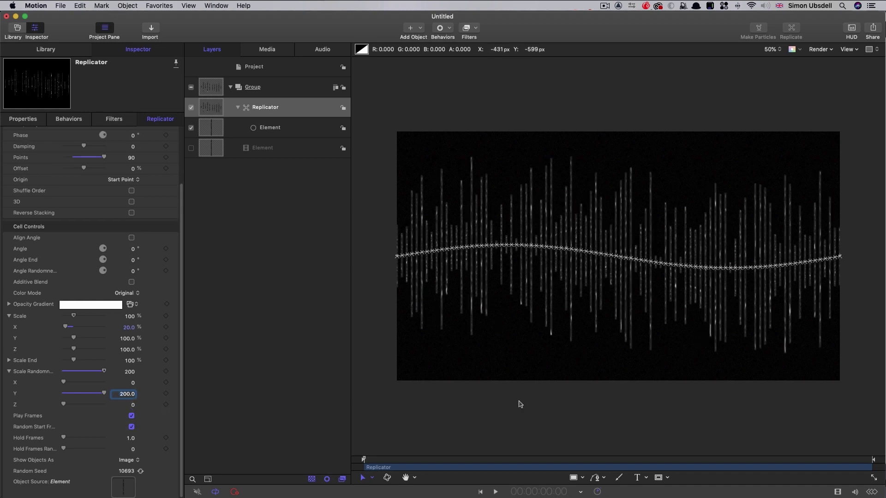
pyautogui.press('space')
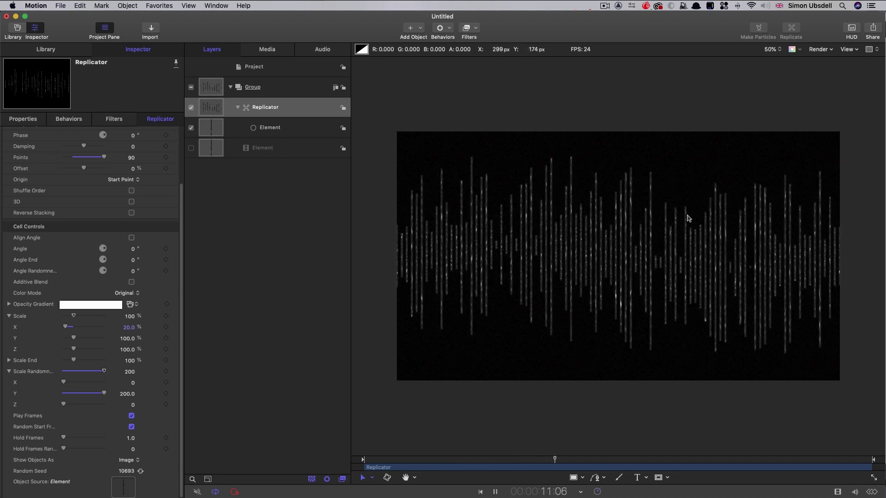
# - Stop playback and import the DrumLoopAlt.wav audio file into the project
pyautogui.press('space')
pyautogui.click(150, 29)
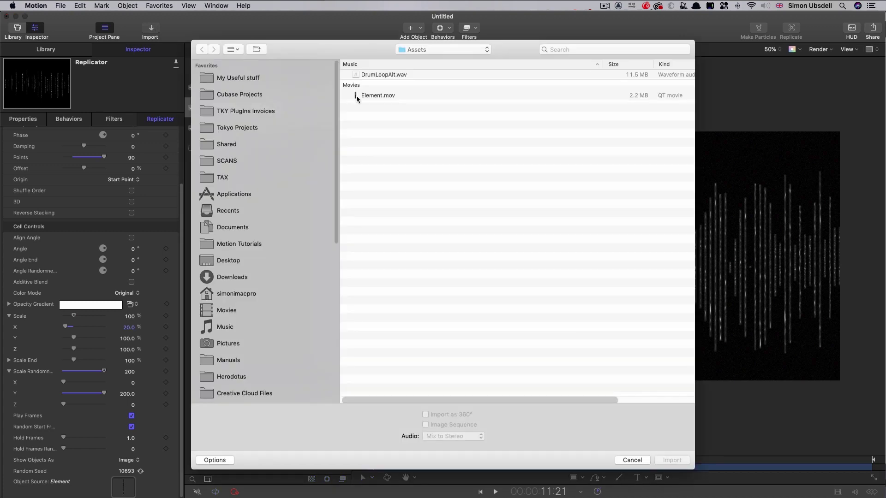
pyautogui.click(386, 74)
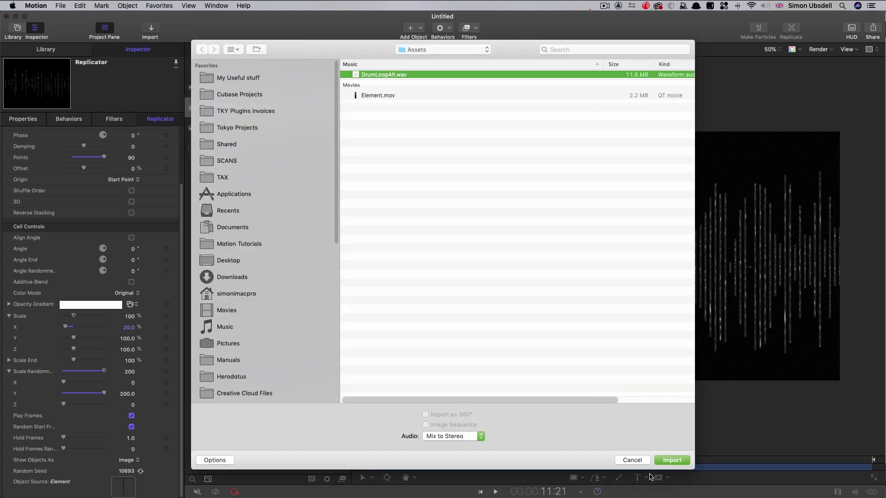
pyautogui.click(669, 460)
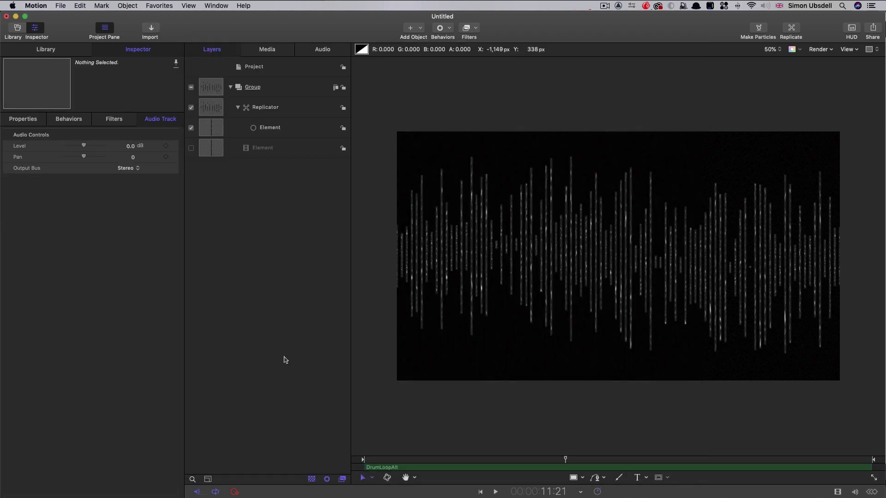
# - Inspect how the imported drum loop runs along the project timeline
pyautogui.press('super+9')
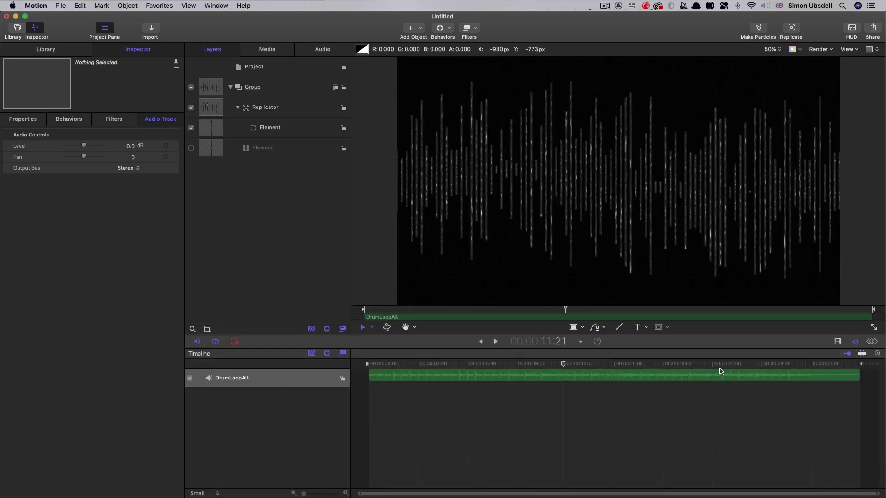
pyautogui.moveTo(737, 363); pyautogui.dragTo(543, 363)
pyautogui.moveTo(465, 375); pyautogui.dragTo(616, 390)
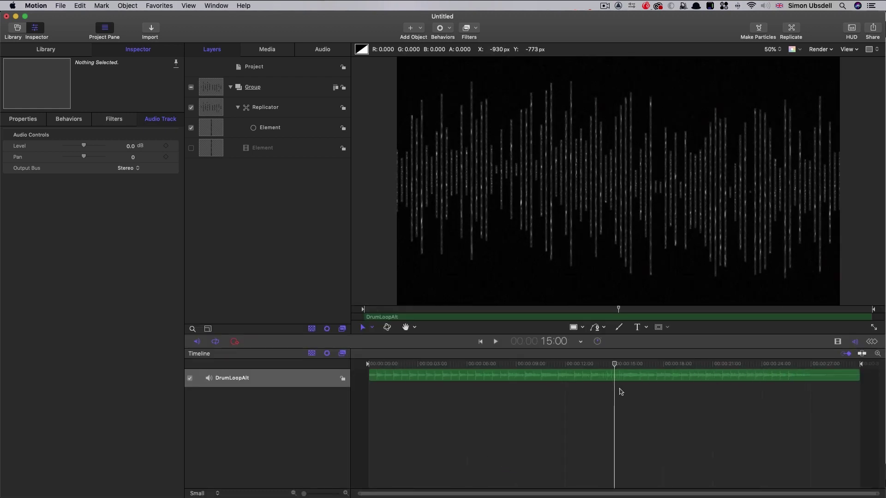
pyautogui.press('cmd+7')
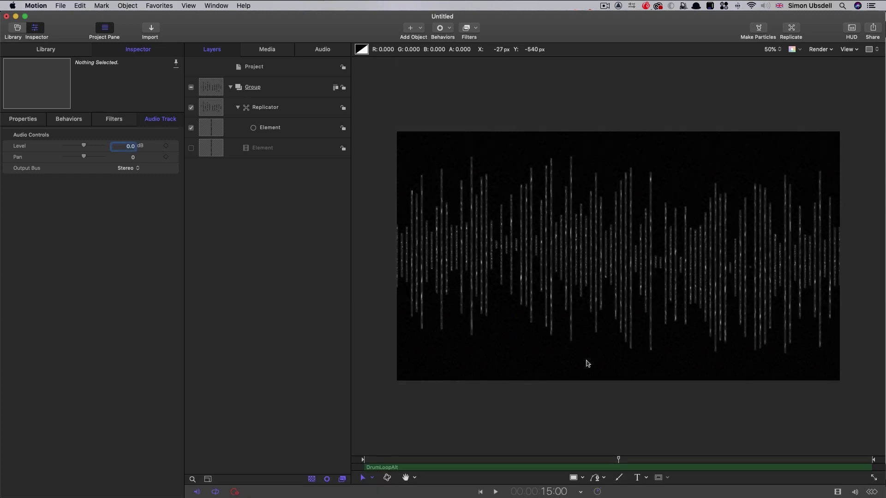
# - Add an Audio parameter behavior to the replicator's Phase, using DrumLoopAlt as its source audio
pyautogui.click(215, 107)
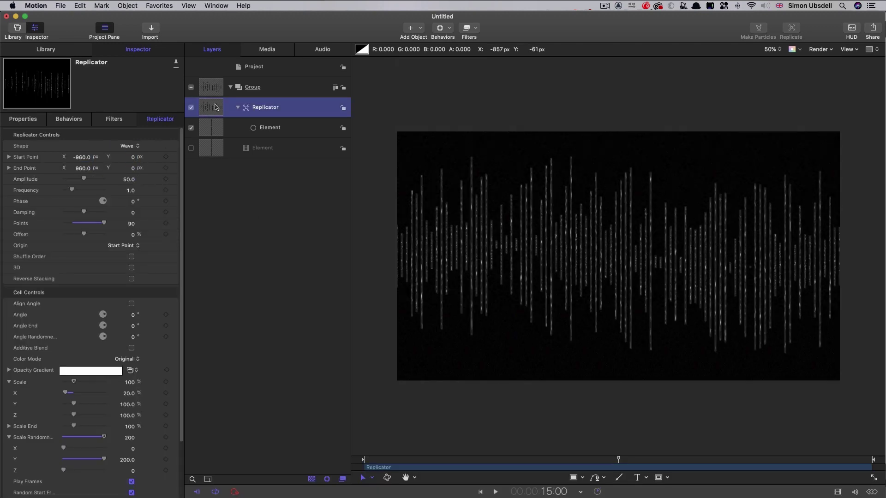
pyautogui.click(176, 202)
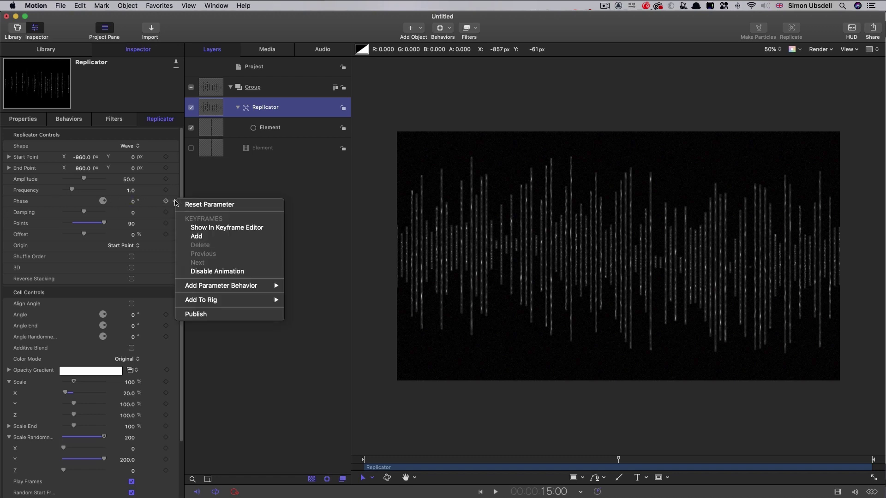
pyautogui.moveTo(213, 291)
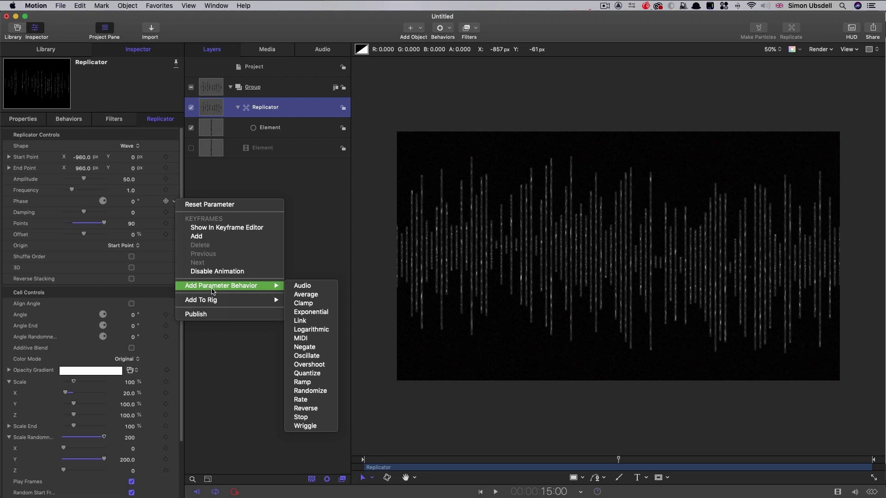
pyautogui.click(302, 285)
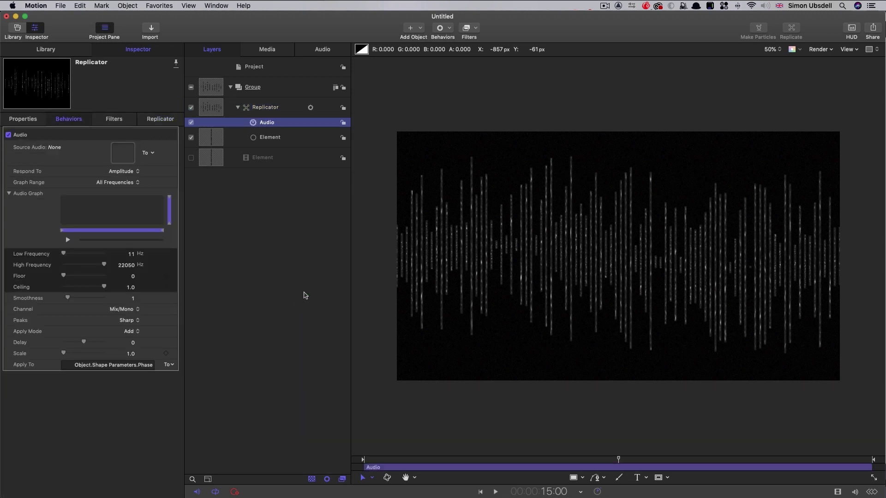
pyautogui.click(150, 153)
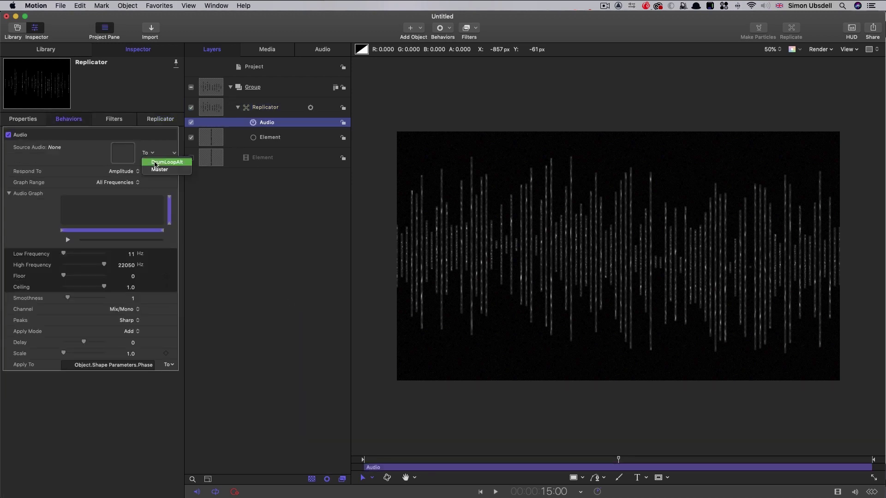
pyautogui.click(155, 164)
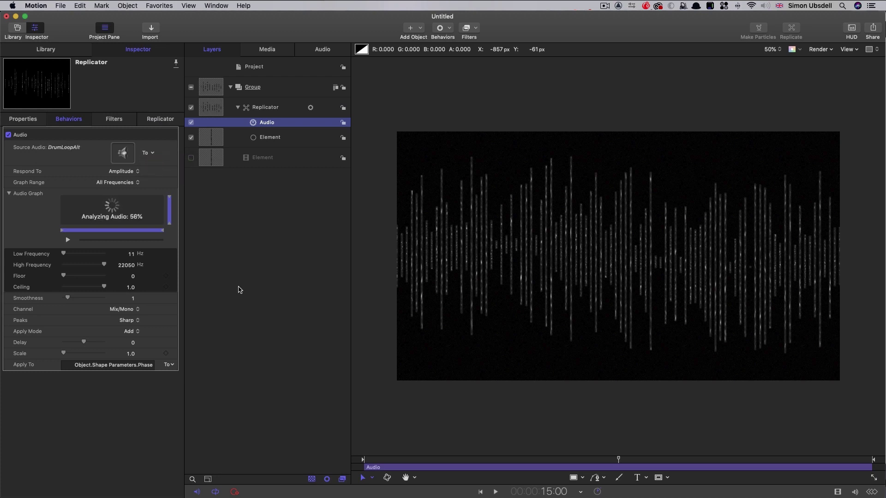
# - Set the Scale of the audio behavior driving the replicator's Phase to 5
pyautogui.click(131, 353)
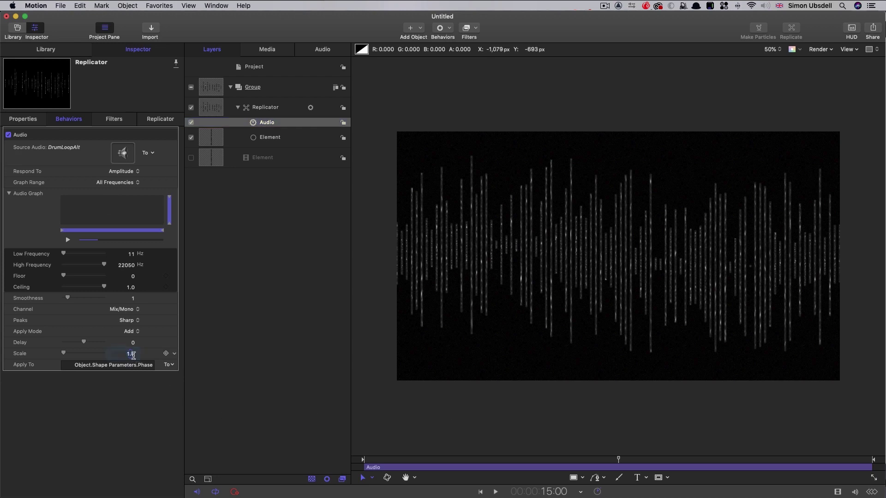
pyautogui.write('5')
pyautogui.press('Return')
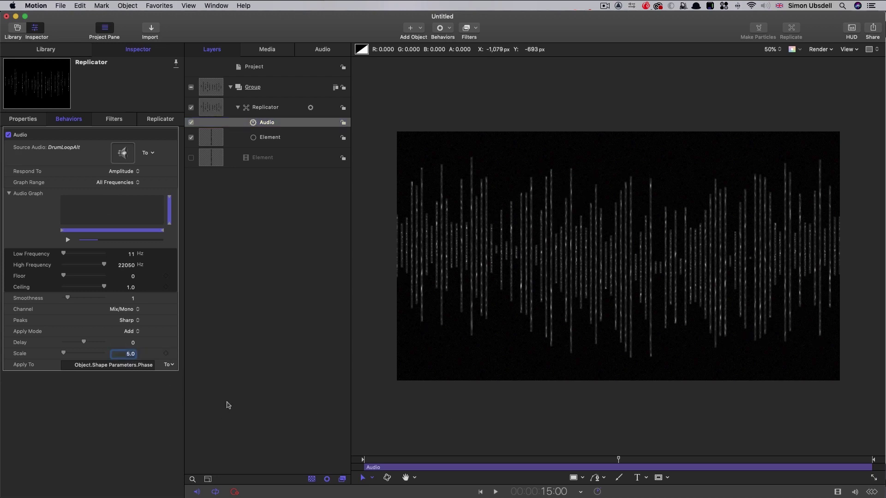
# - Play the project from the start to check the phase movement, and rename the behavior Audio Phase
pyautogui.moveTo(421, 459); pyautogui.dragTo(363, 459)
pyautogui.press('space')
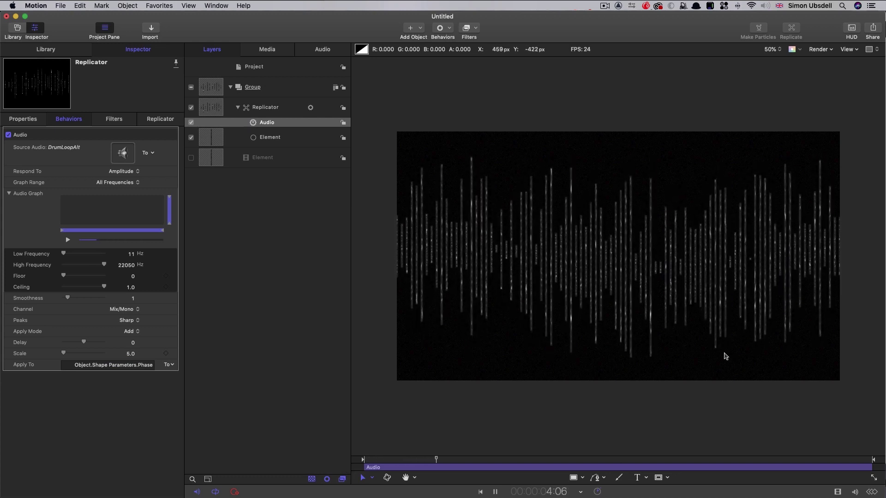
pyautogui.press('space')
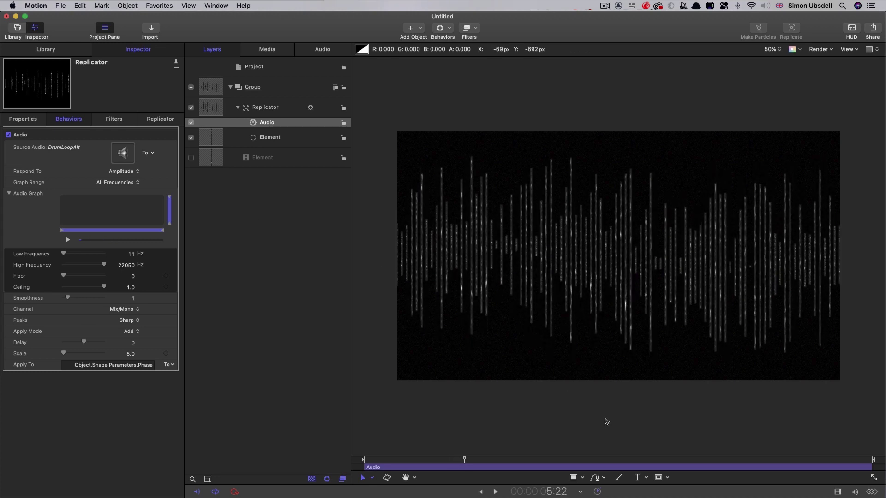
pyautogui.click(255, 126)
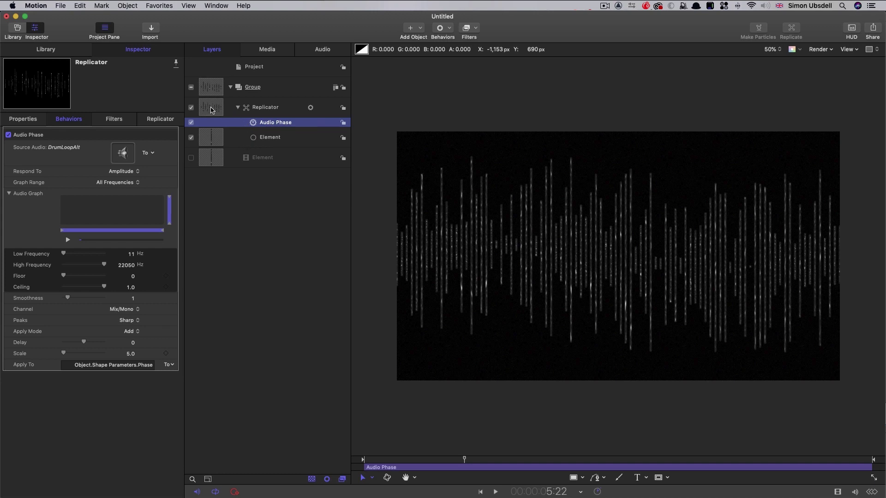
# - Set the hidden source Element layer's Anchor Point Y to -200 px and play the project to preview the change
pyautogui.click(212, 158)
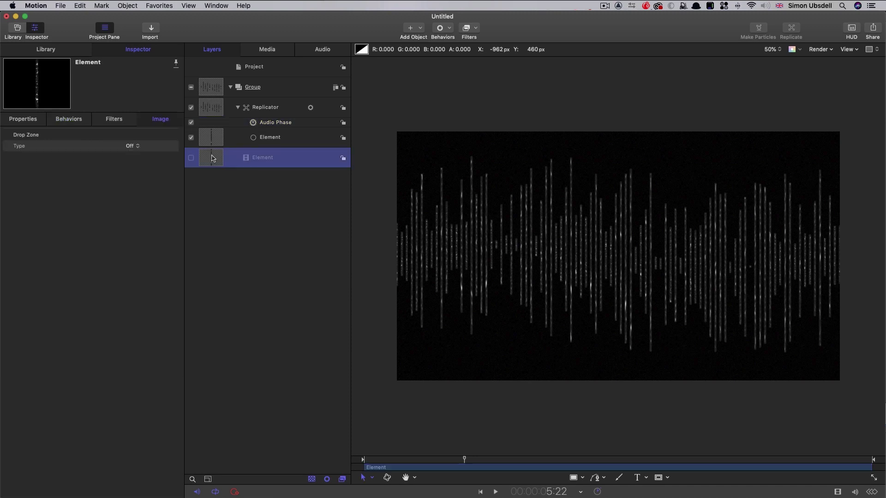
pyautogui.click(33, 118)
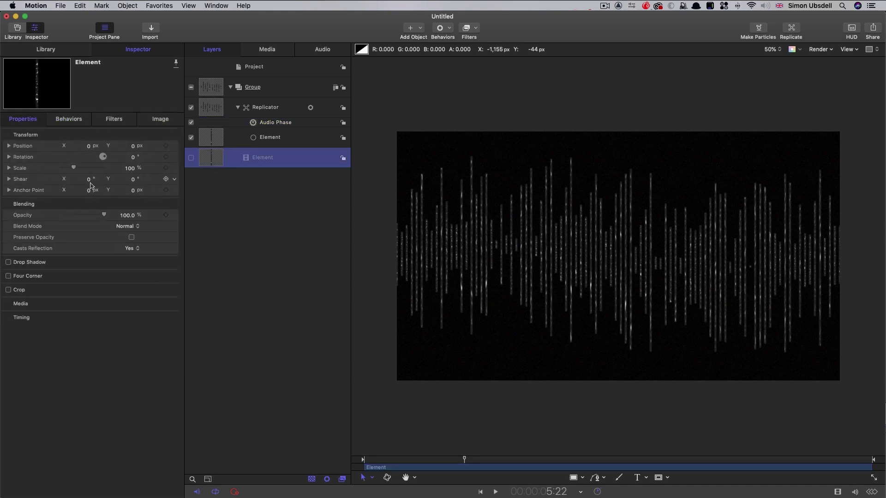
pyautogui.click(134, 190)
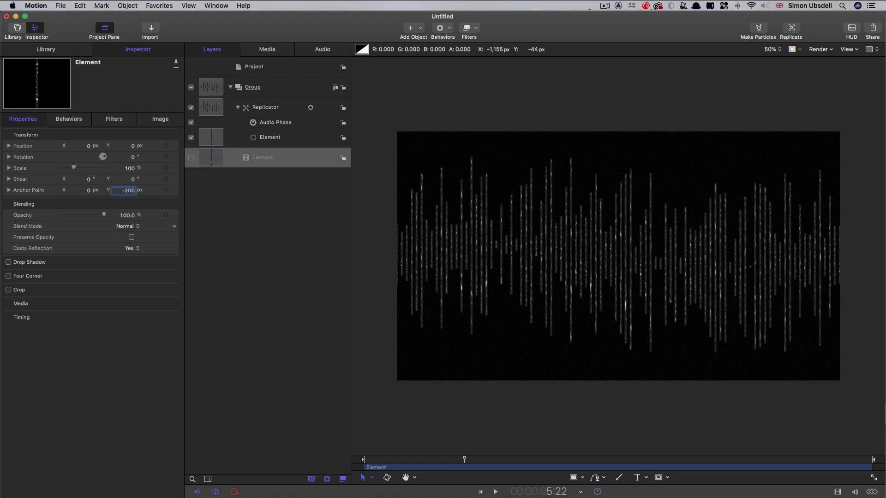
pyautogui.press('Return')
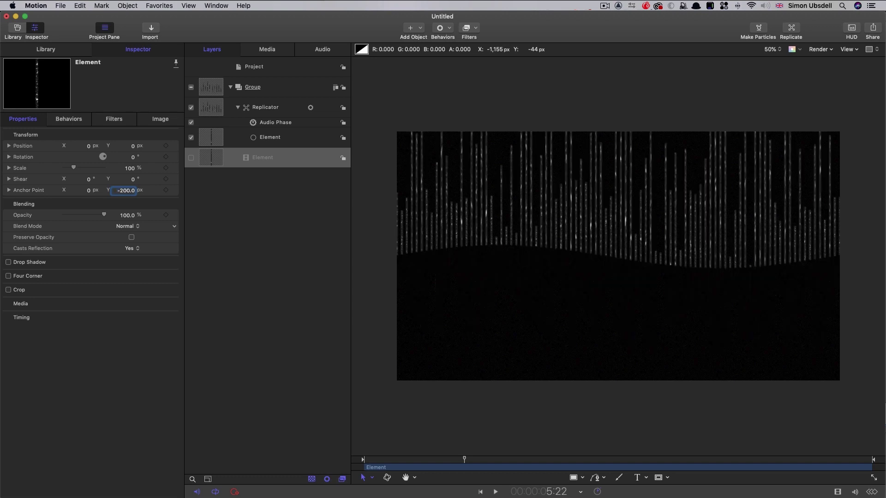
pyautogui.moveTo(465, 458); pyautogui.dragTo(375, 459)
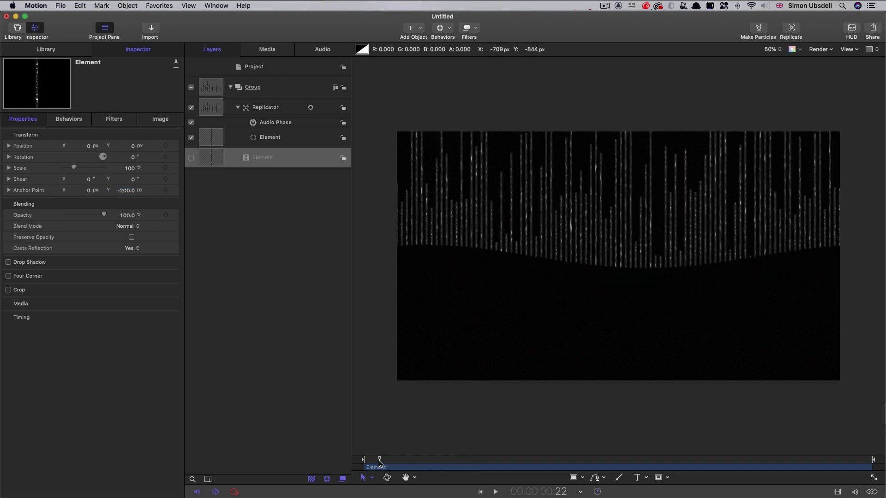
pyautogui.press('space')
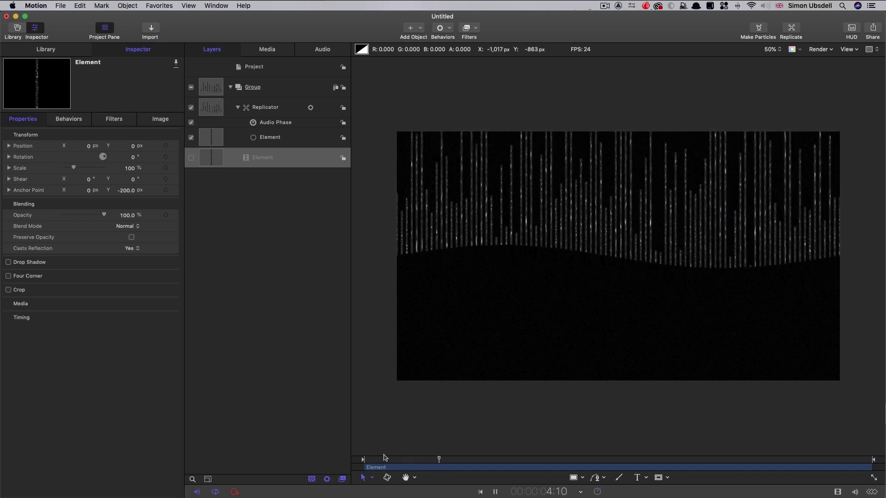
pyautogui.press('space')
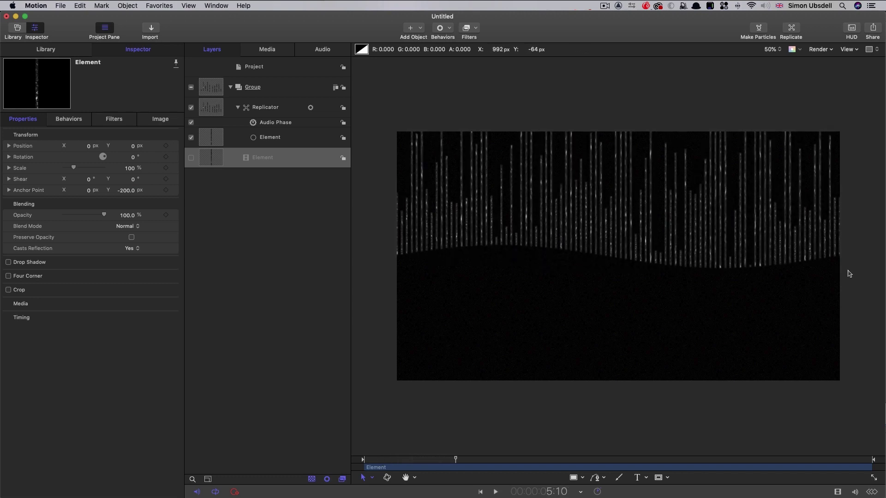
# - Add an Audio parameter behavior to the replicator's Amplitude, using DrumLoopAlt as its source audio
pyautogui.click(210, 109)
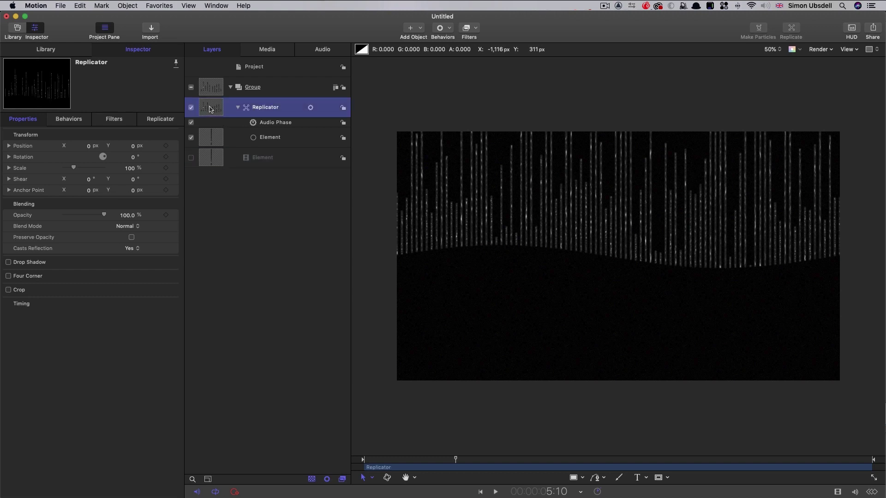
pyautogui.click(155, 121)
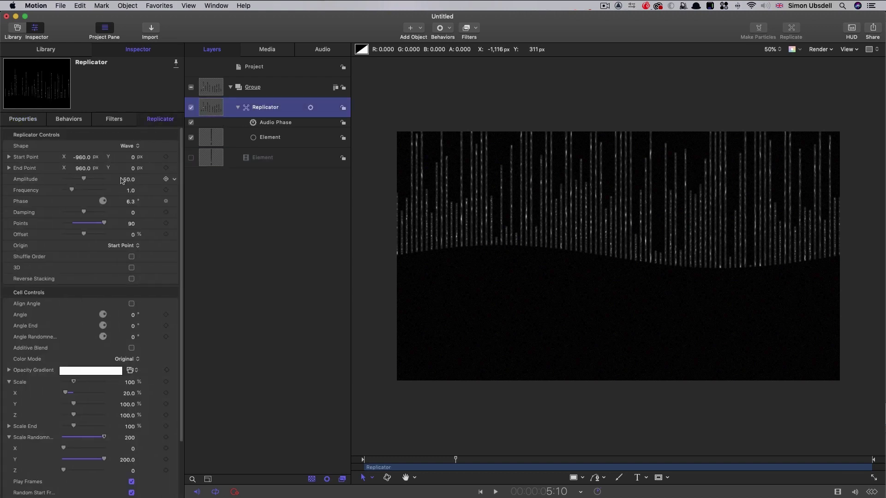
pyautogui.click(175, 180)
pyautogui.moveTo(204, 264)
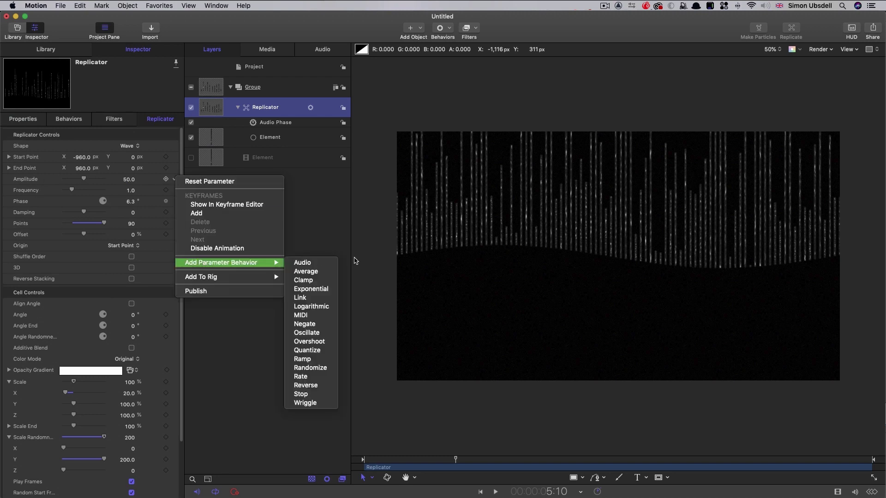
pyautogui.click(313, 263)
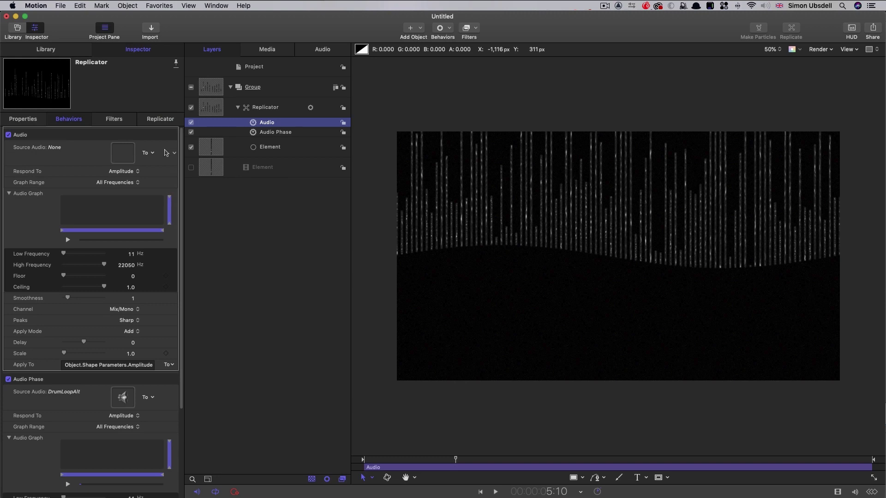
pyautogui.click(166, 153)
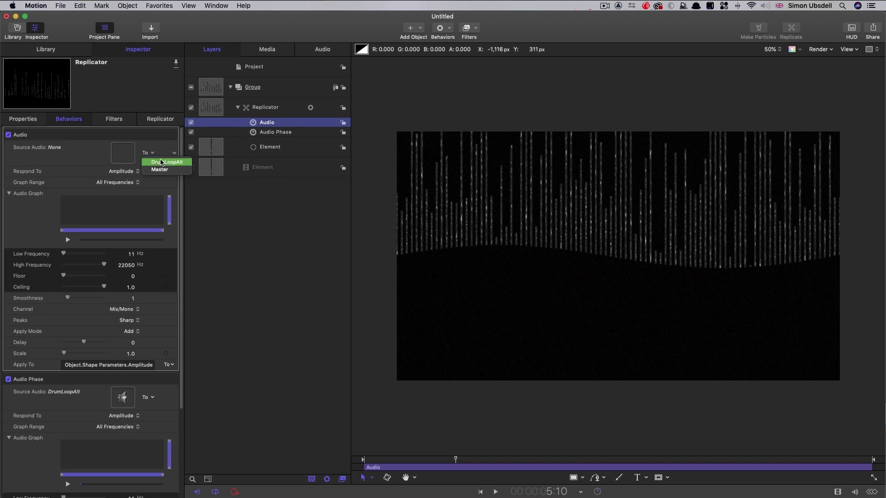
pyautogui.click(161, 162)
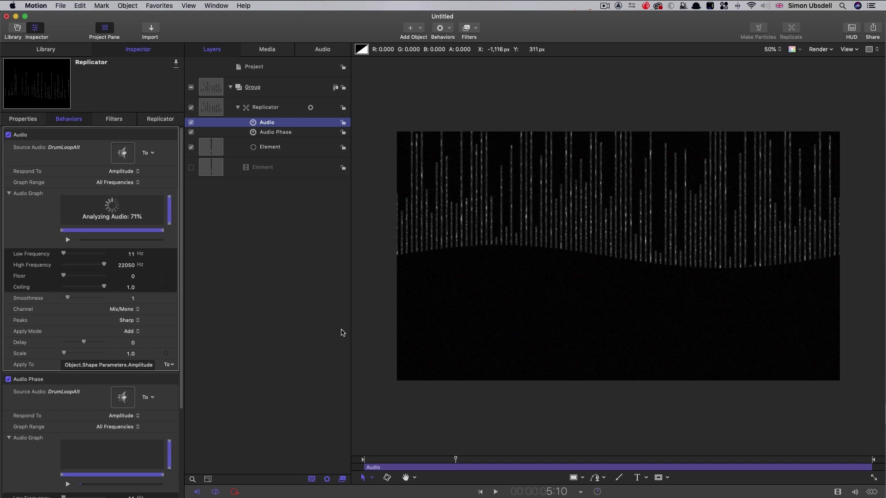
# - Set the Scale of the audio behavior driving the Amplitude to 200 and play the project from the start
pyautogui.click(131, 354)
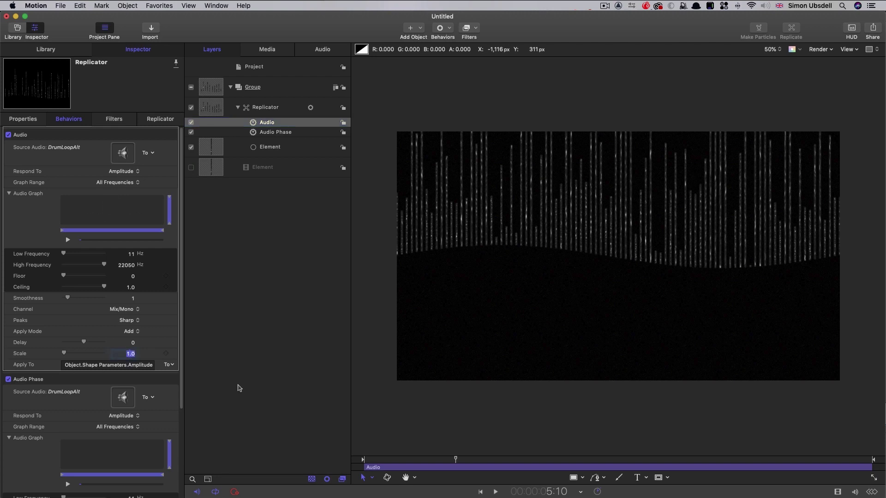
pyautogui.press('Return')
pyautogui.moveTo(457, 460); pyautogui.dragTo(351, 467)
pyautogui.press('space')
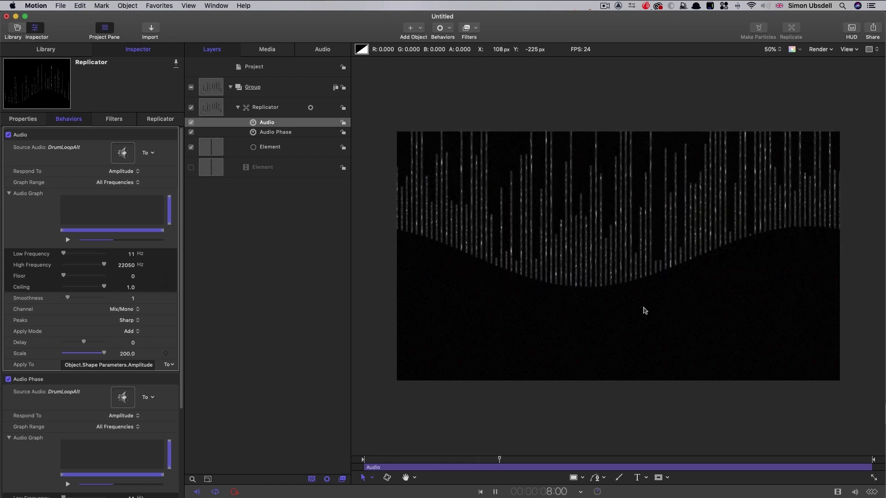
pyautogui.press('space')
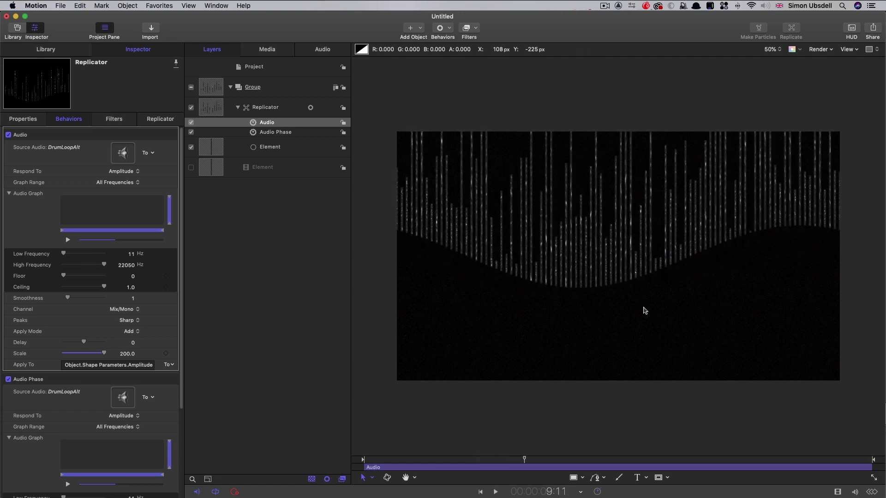
# - Rename the behavior driving the Amplitude as Audio Amplitude and reselect the replicator
pyautogui.click(253, 124)
pyautogui.click(254, 123)
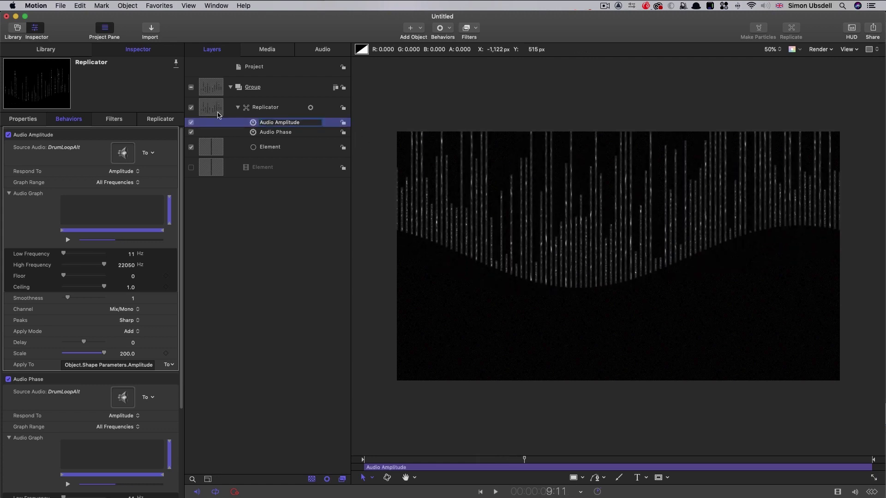
pyautogui.click(214, 111)
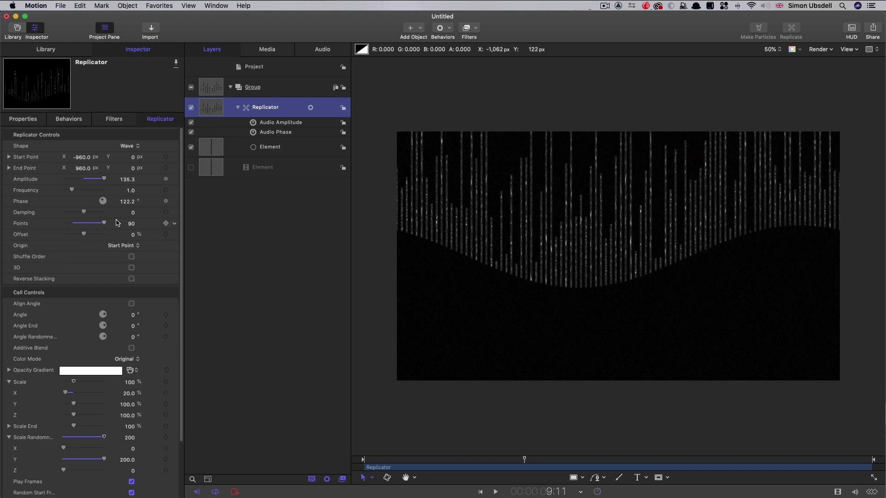
# - Set the replicator's Frequency to 3 and play the project from near the start to preview the wave
pyautogui.click(131, 190)
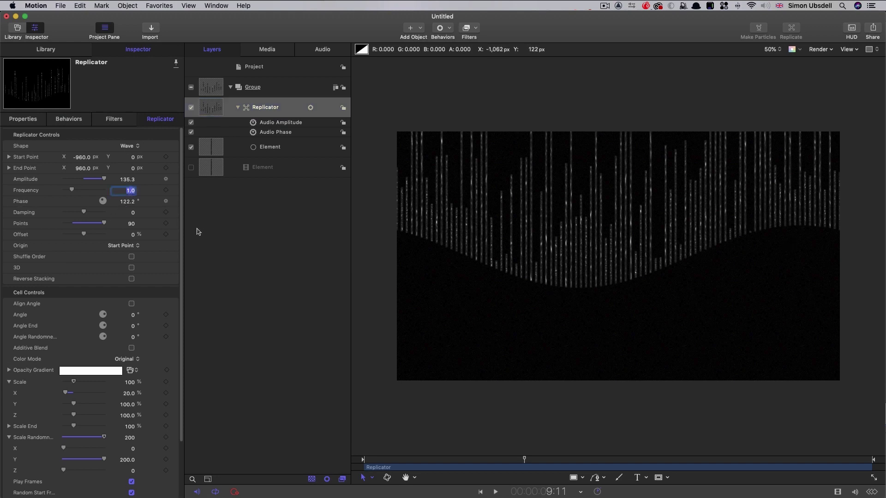
pyautogui.write('3')
pyautogui.press('Return')
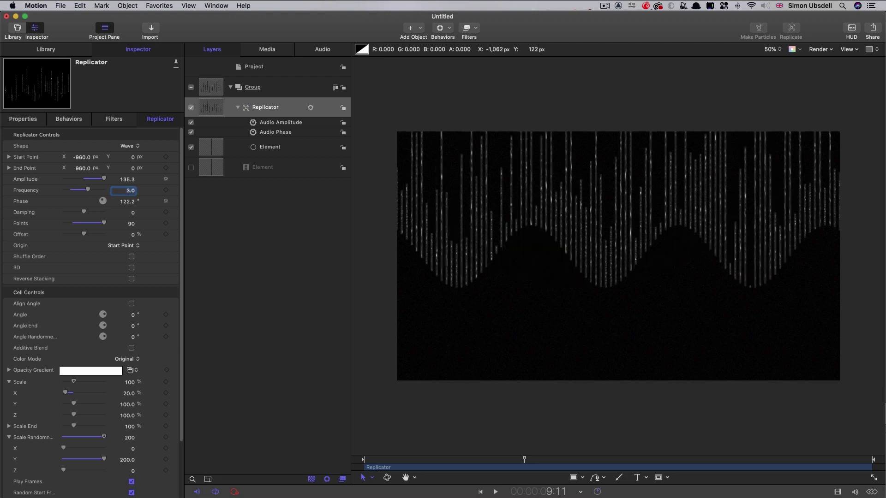
pyautogui.moveTo(524, 459); pyautogui.dragTo(389, 461)
pyautogui.press('space')
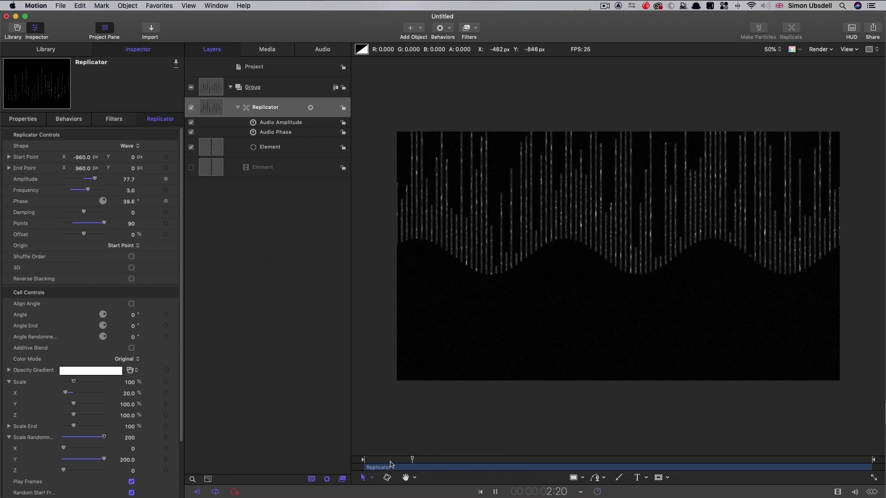
pyautogui.press('space')
# - Keyframe the Audio Amplitude behavior's Scale from 0 at the project start to 200 at 12:00 and play the animation
pyautogui.press('Down')
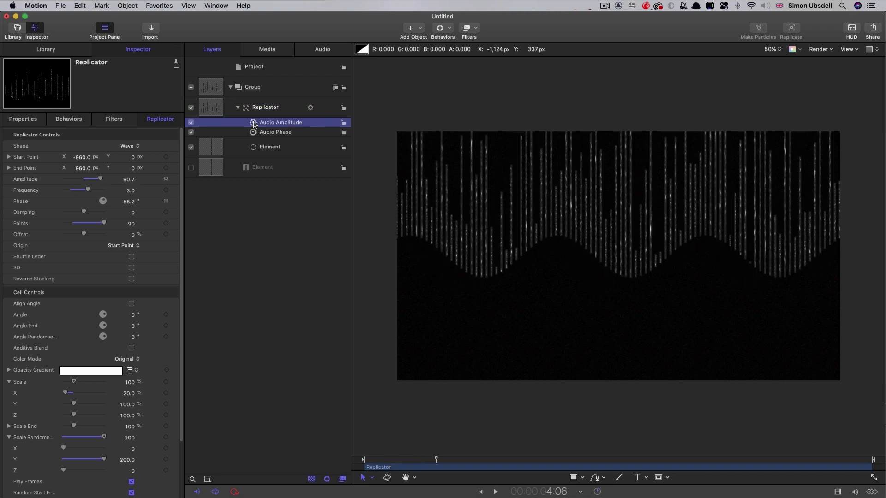
pyautogui.moveTo(433, 459); pyautogui.dragTo(369, 467)
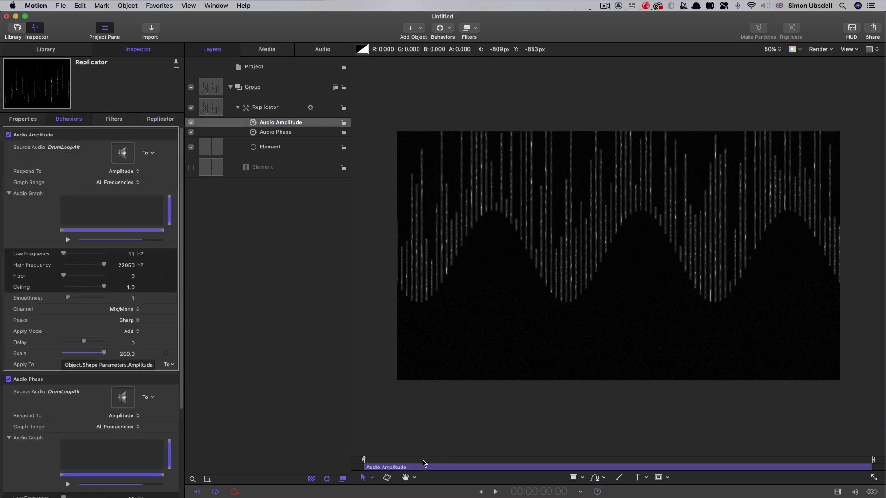
pyautogui.moveTo(423, 460); pyautogui.dragTo(569, 477)
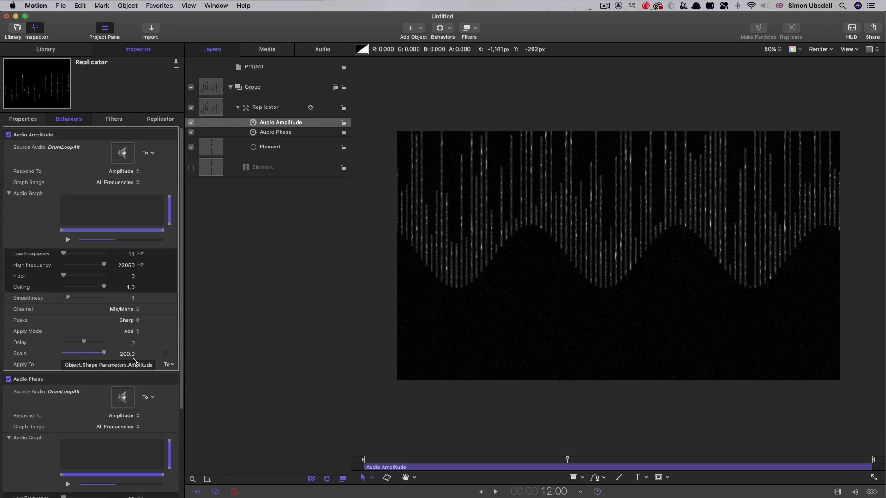
pyautogui.click(166, 354)
pyautogui.press('Home')
pyautogui.moveTo(104, 354); pyautogui.dragTo(19, 354)
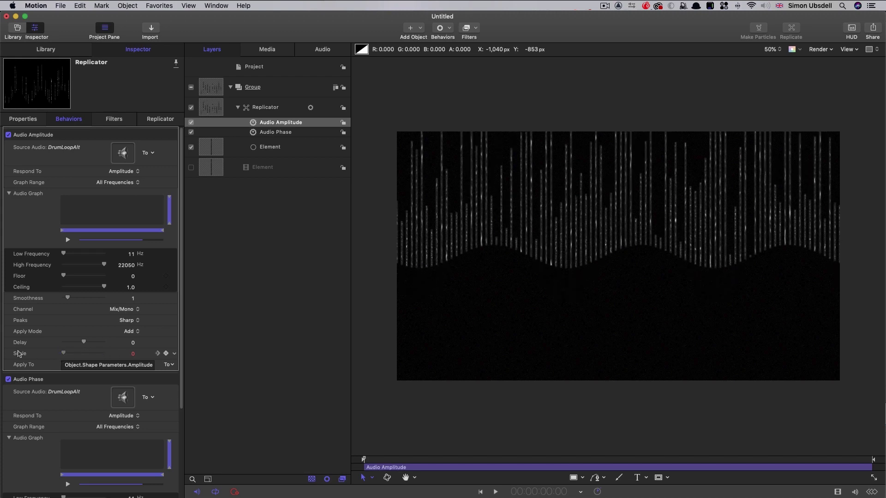
pyautogui.press('space')
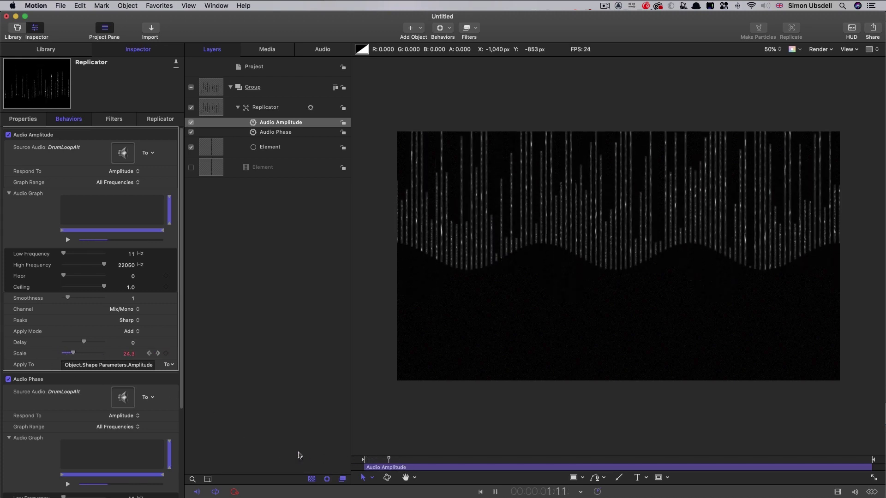
pyautogui.press('space')
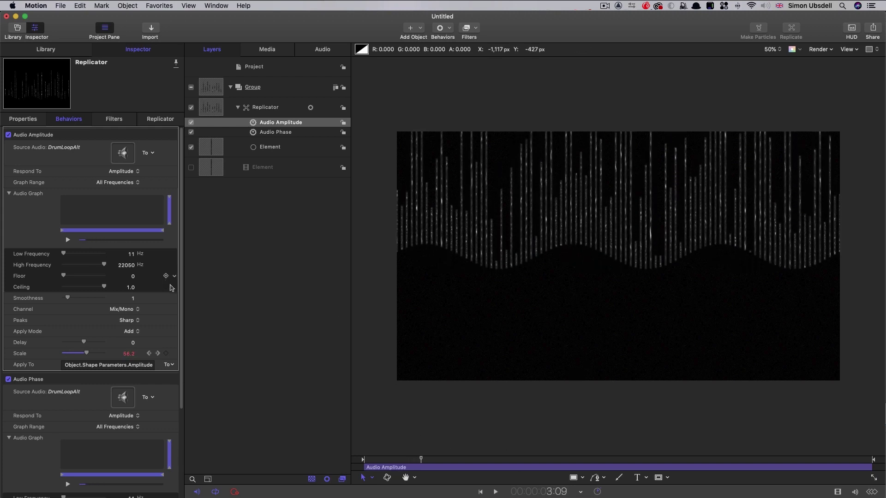
# - Keyframe the Audio Phase behavior's Scale from 0 at the project start to 5 at 4:00
pyautogui.moveTo(182, 297); pyautogui.dragTo(188, 413)
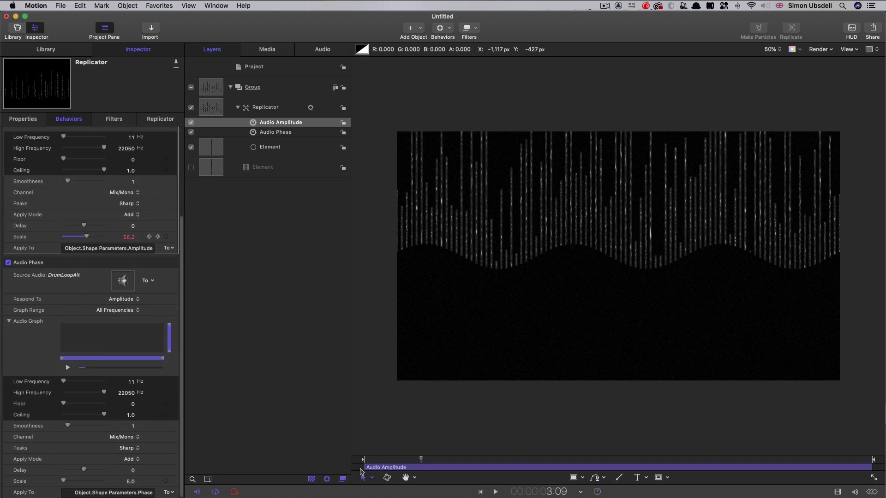
pyautogui.moveTo(428, 461); pyautogui.dragTo(319, 463)
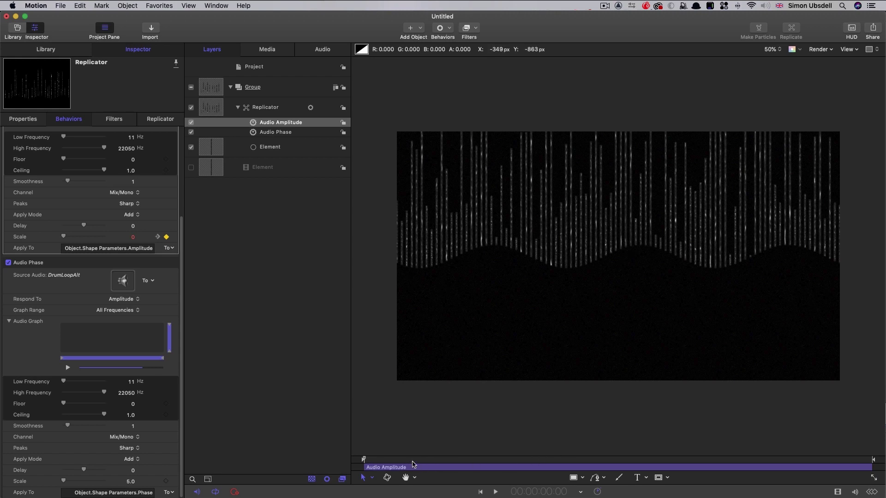
pyautogui.moveTo(415, 461); pyautogui.dragTo(433, 464)
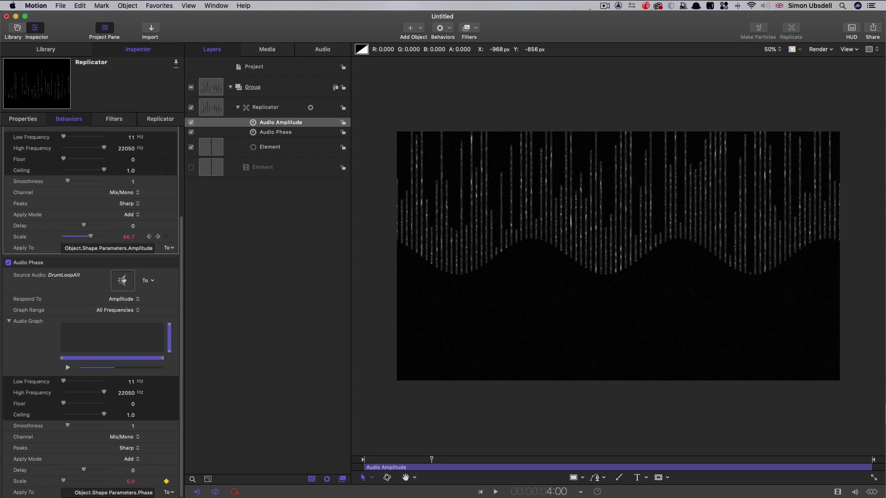
pyautogui.press('Home')
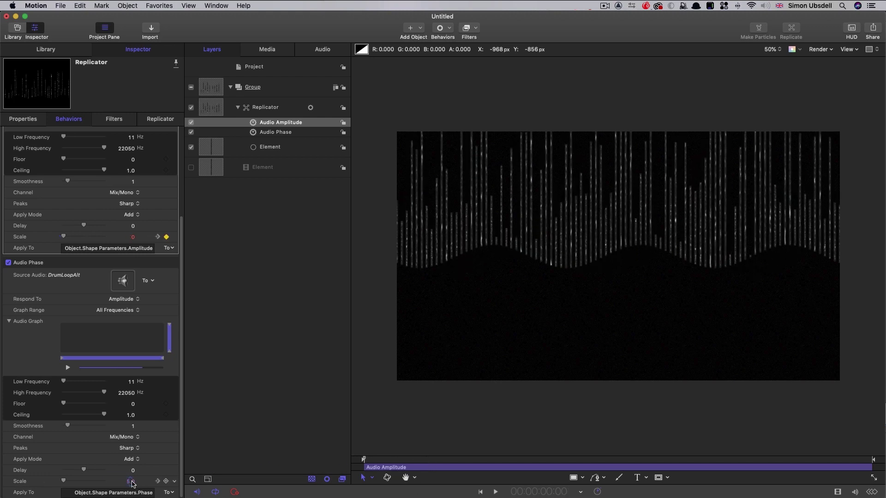
pyautogui.click(132, 481)
pyautogui.write('0')
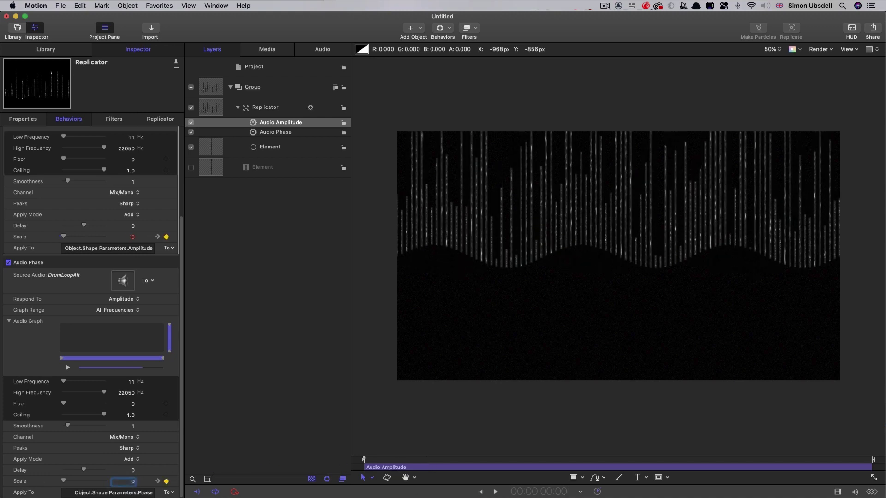
# - Set the replicator's base Amplitude to 0 with the Audio Amplitude behavior temporarily disabled, re-enable it and play the project
pyautogui.click(266, 107)
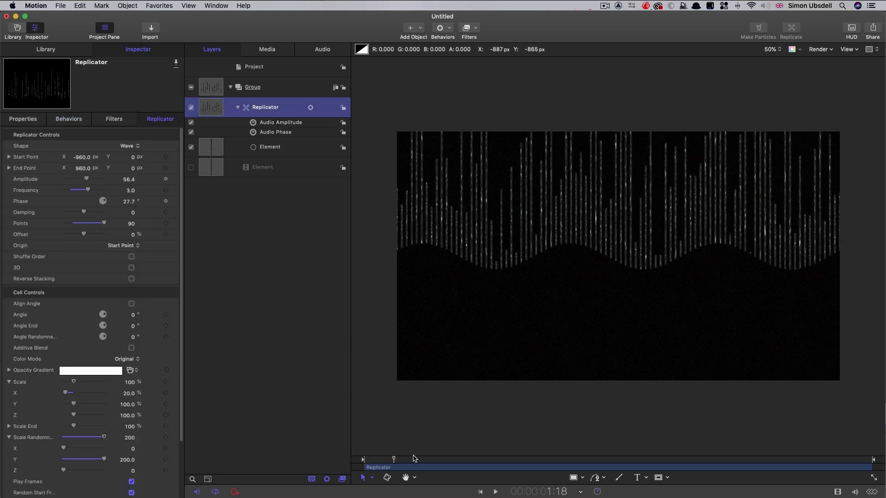
pyautogui.moveTo(393, 459); pyautogui.dragTo(331, 463)
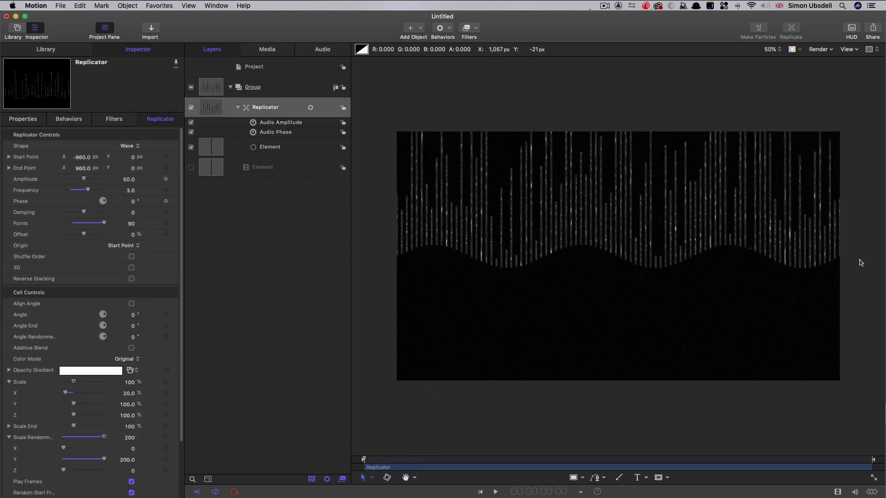
pyautogui.click(191, 123)
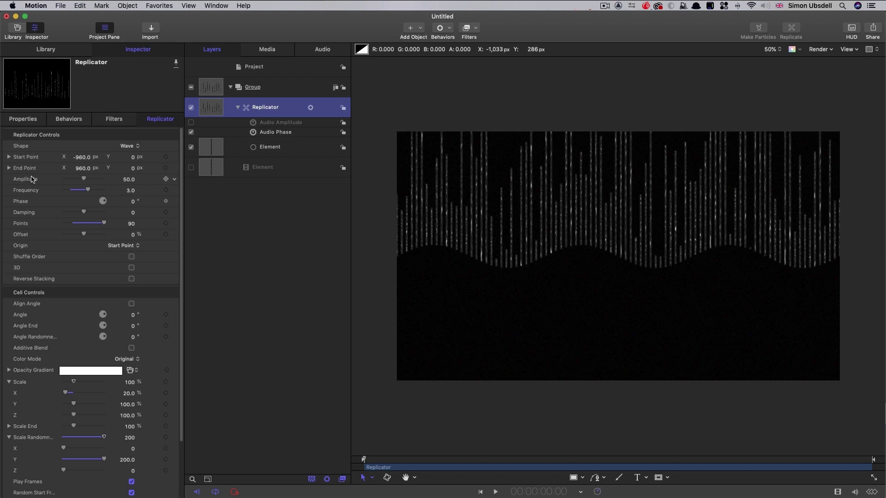
pyautogui.click(128, 179)
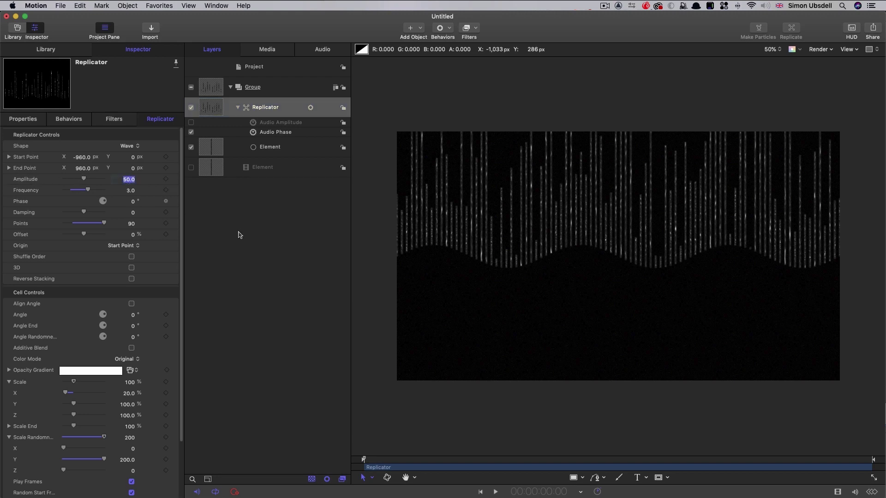
pyautogui.write('0')
pyautogui.press('Return')
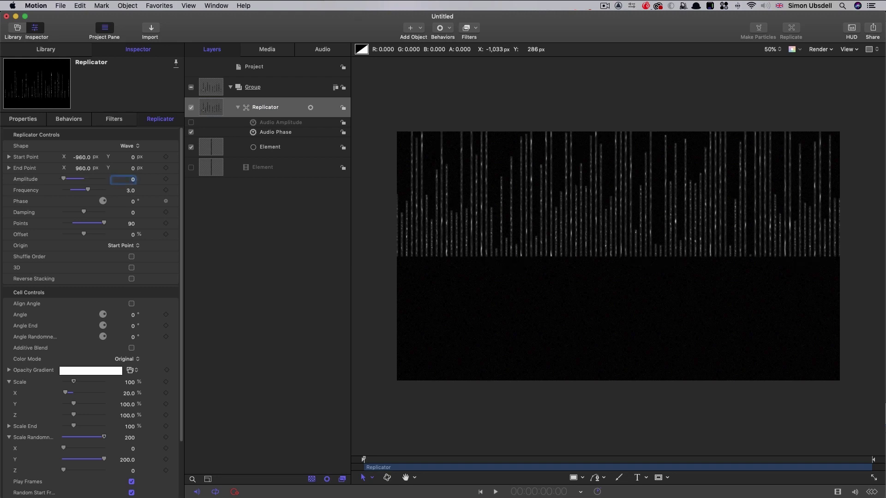
pyautogui.click(191, 123)
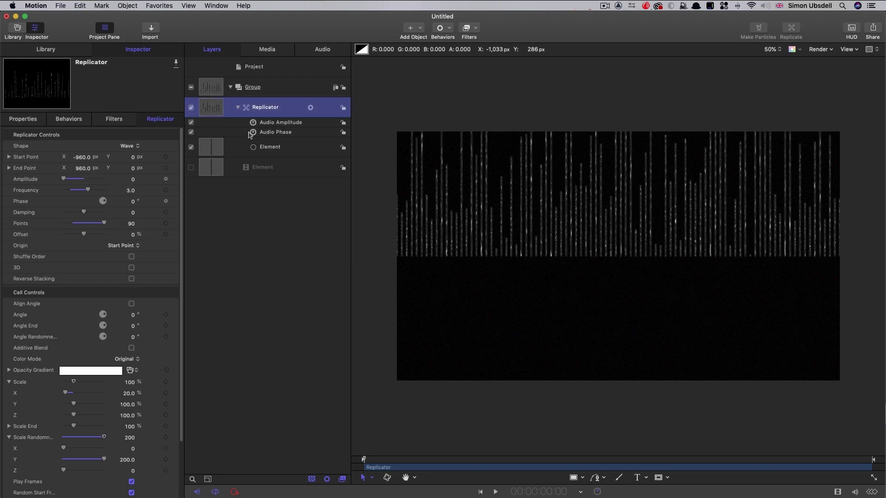
pyautogui.click(377, 459)
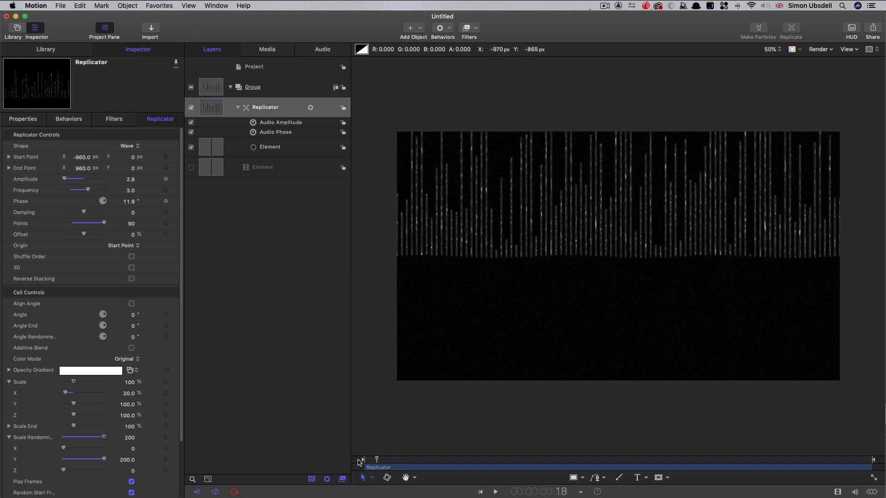
pyautogui.press('space')
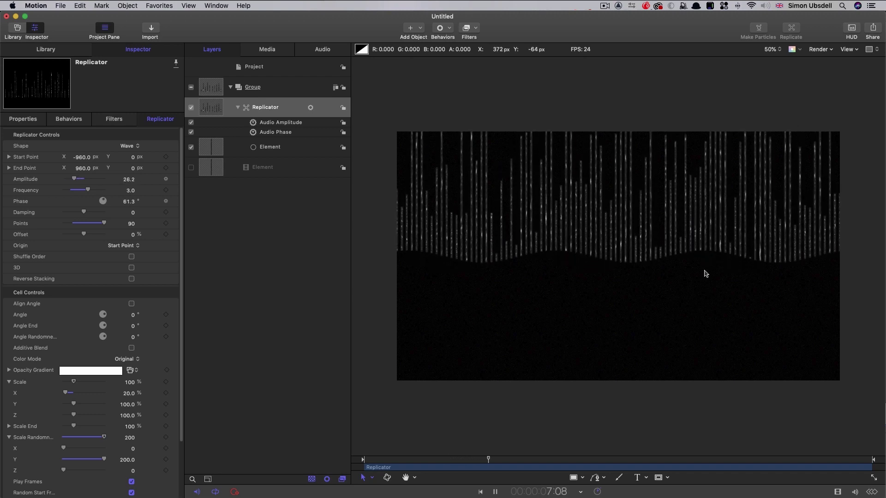
pyautogui.press('space')
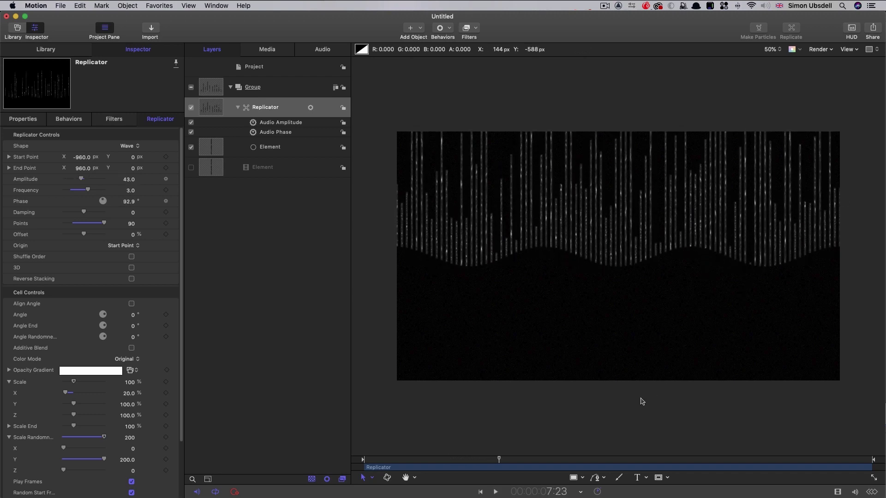
# - Add keyframes at 8:00 to the replicator's Scale Y at 100% and its Scale Randomness Y at 200
pyautogui.click(212, 108)
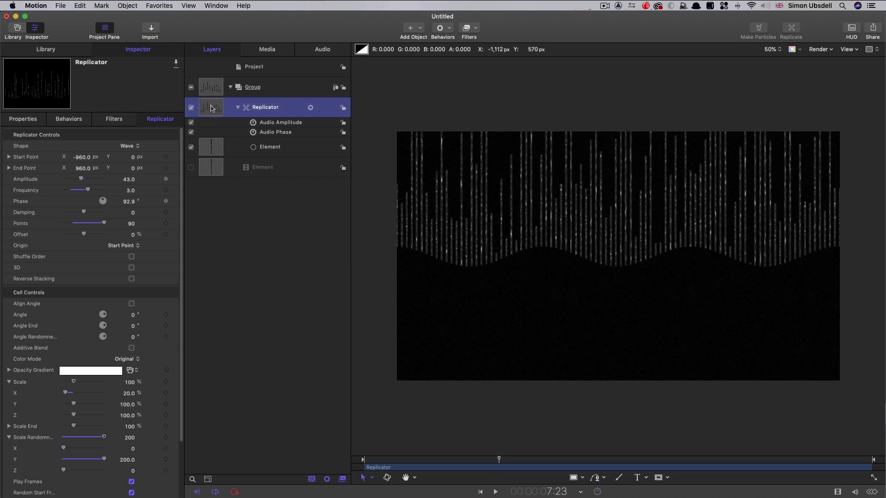
pyautogui.moveTo(502, 463); pyautogui.dragTo(501, 463)
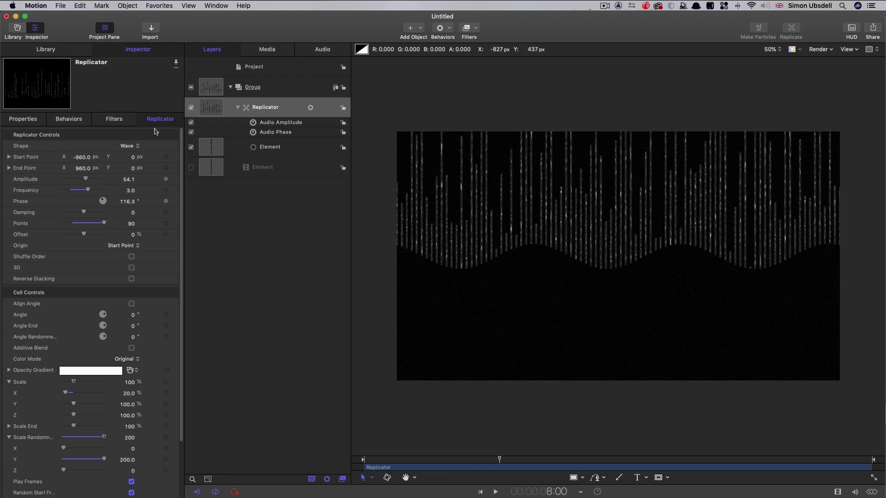
pyautogui.scroll(-5, 182, 300)
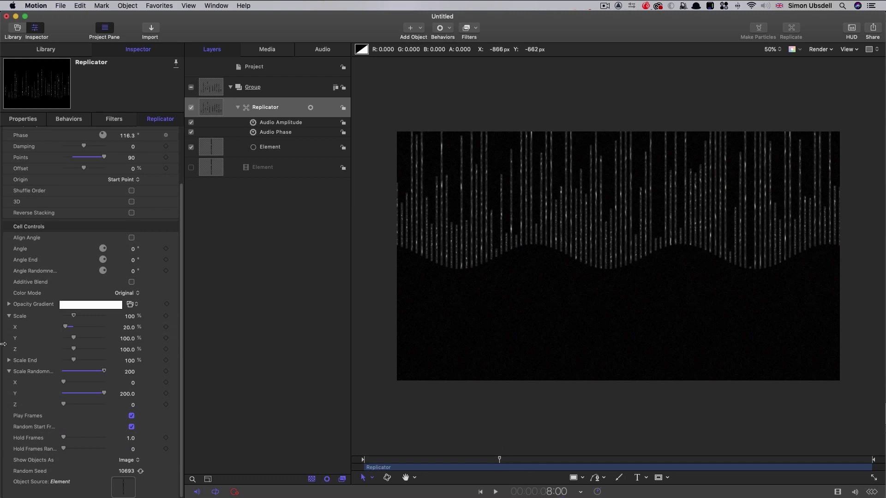
pyautogui.click(166, 338)
pyautogui.click(166, 394)
# - Set the replicator's Scale Y and Scale Randomness Y to 0 at the project start and play the animation
pyautogui.moveTo(418, 462); pyautogui.dragTo(344, 463)
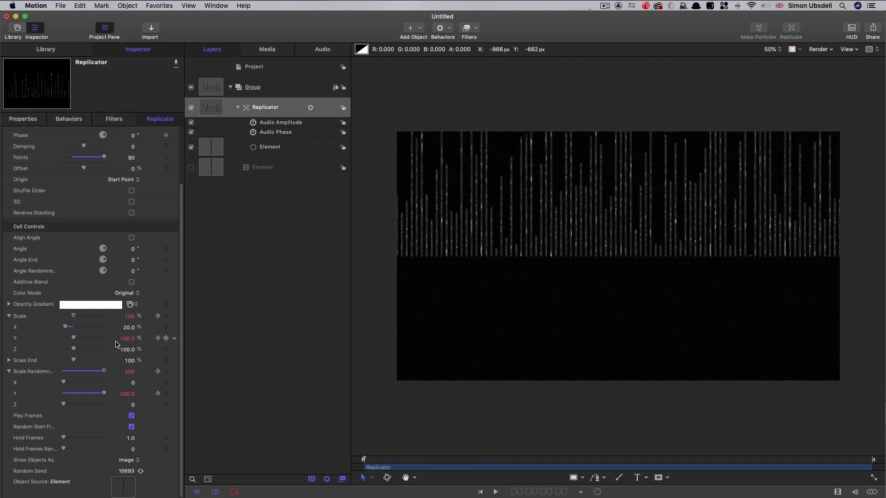
pyautogui.moveTo(74, 338); pyautogui.dragTo(38, 337)
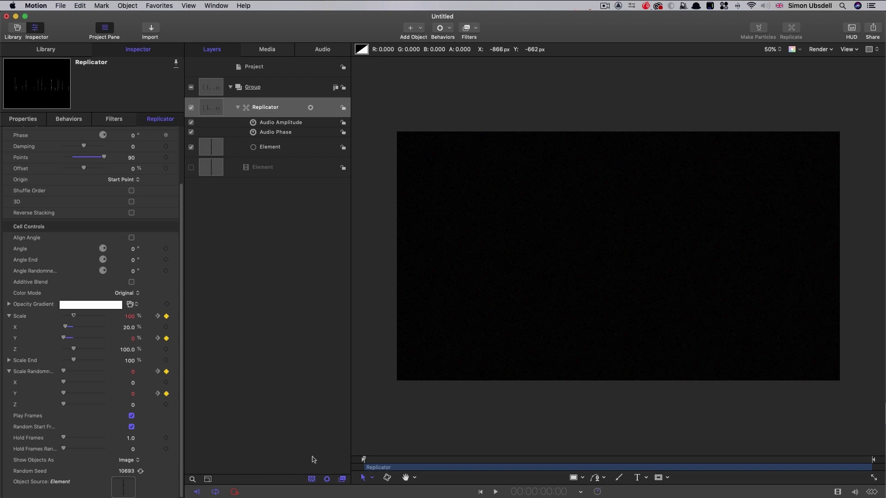
pyautogui.press('space')
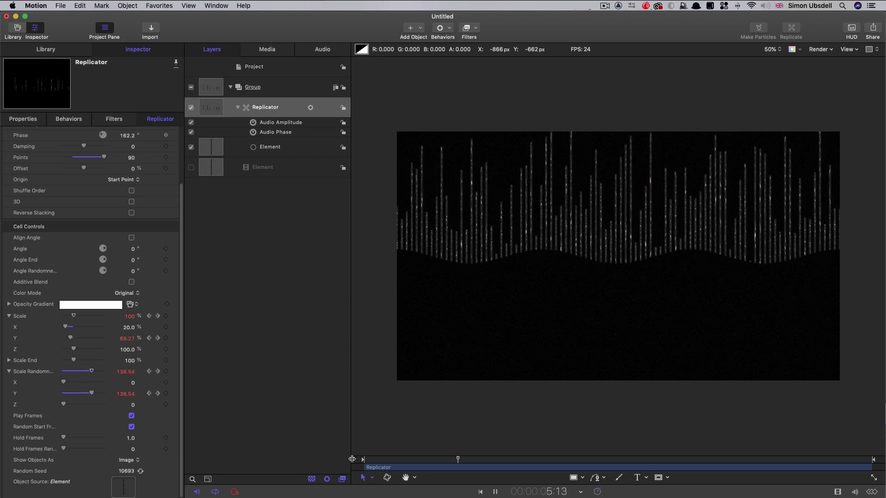
pyautogui.press('space')
# - Duplicate the replicator within the group
pyautogui.click(212, 108)
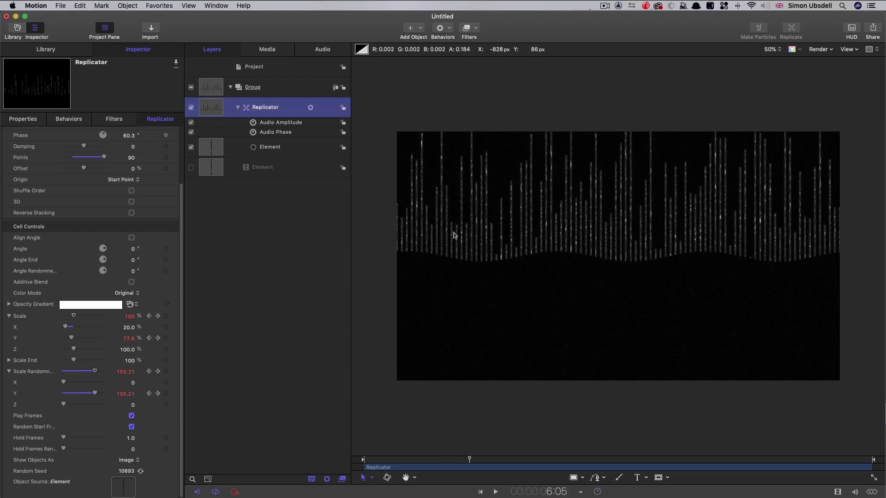
pyautogui.rightClick(207, 105)
pyautogui.click(235, 133)
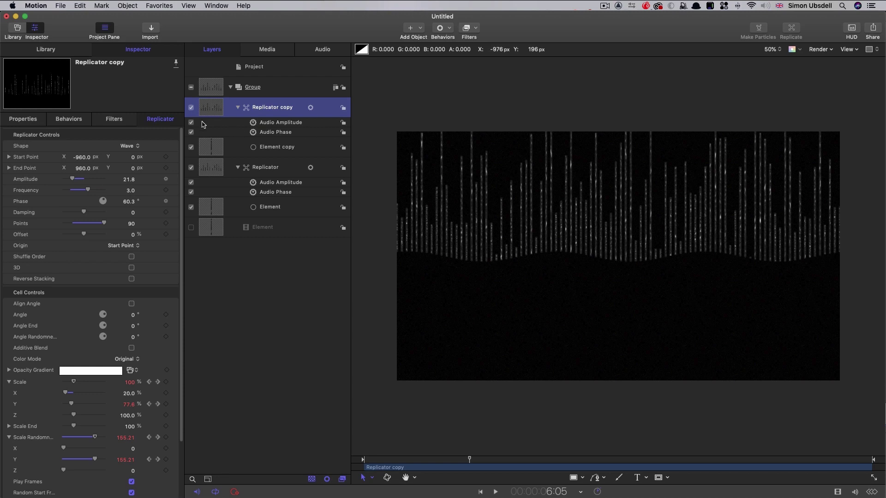
# - Delete the Audio Amplitude and Audio Phase behaviors from the Replicator copy
pyautogui.click(266, 124)
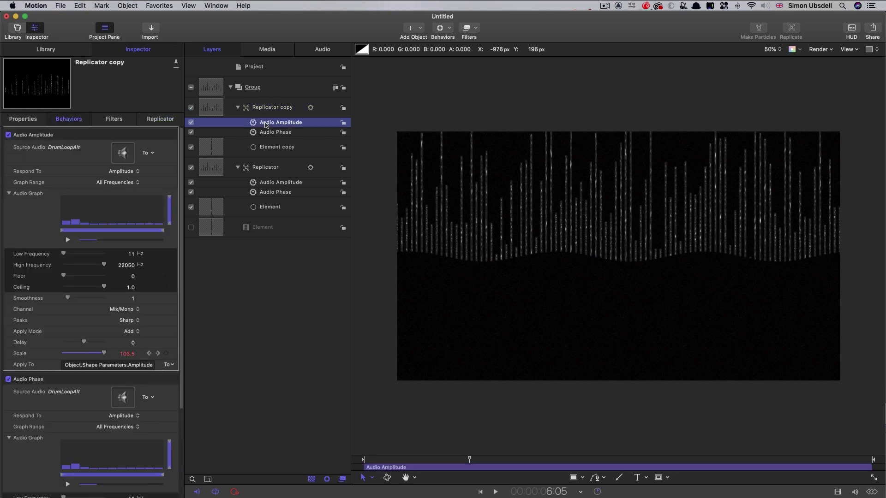
pyautogui.press('Delete')
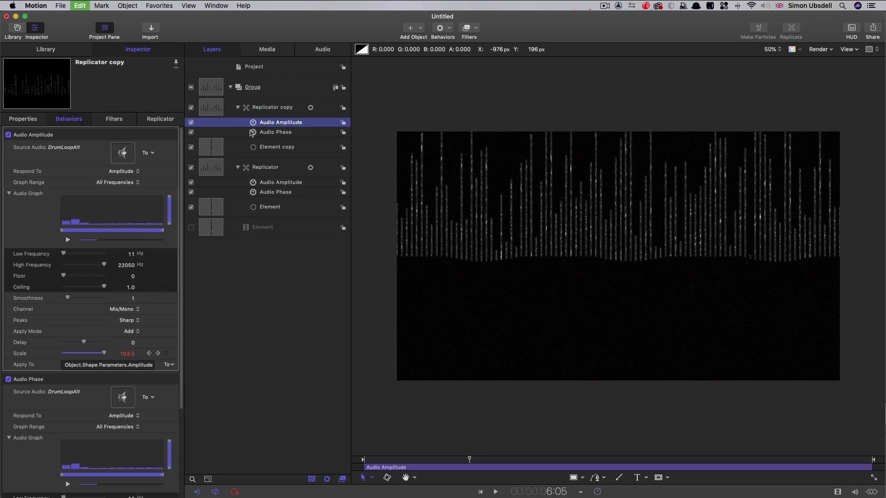
pyautogui.click(254, 124)
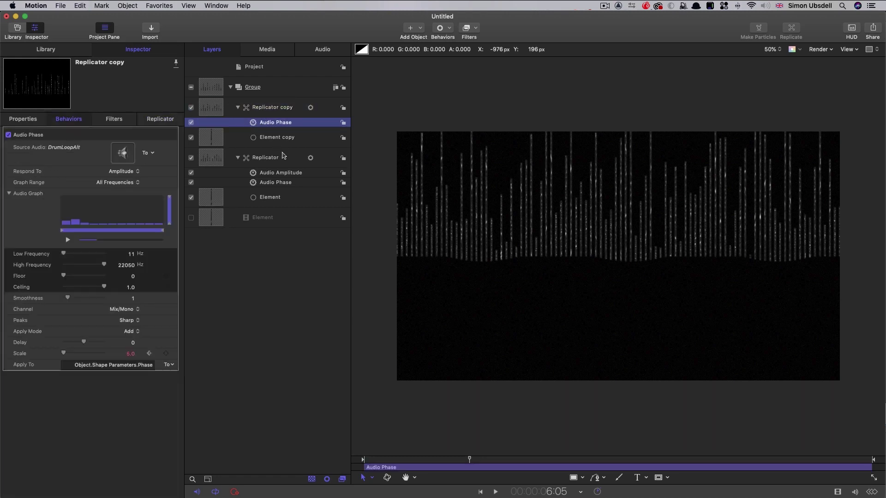
pyautogui.press('Delete')
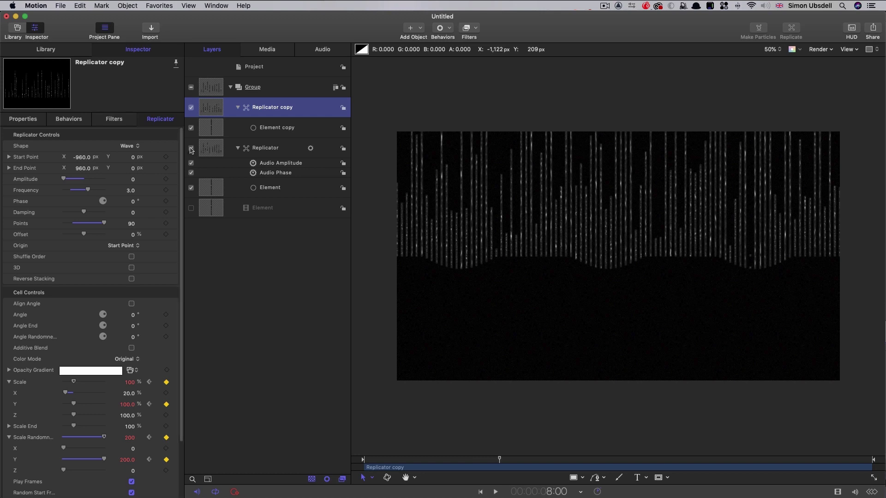
# - Hide the original Replicator and set the Replicator copy's Scale Y keyframe at 8:00 to 5%
pyautogui.click(191, 149)
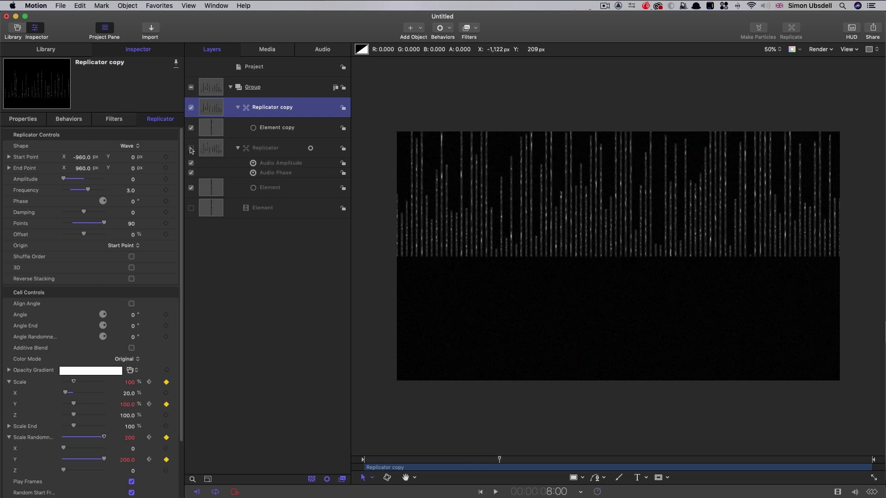
pyautogui.moveTo(499, 459); pyautogui.dragTo(464, 459)
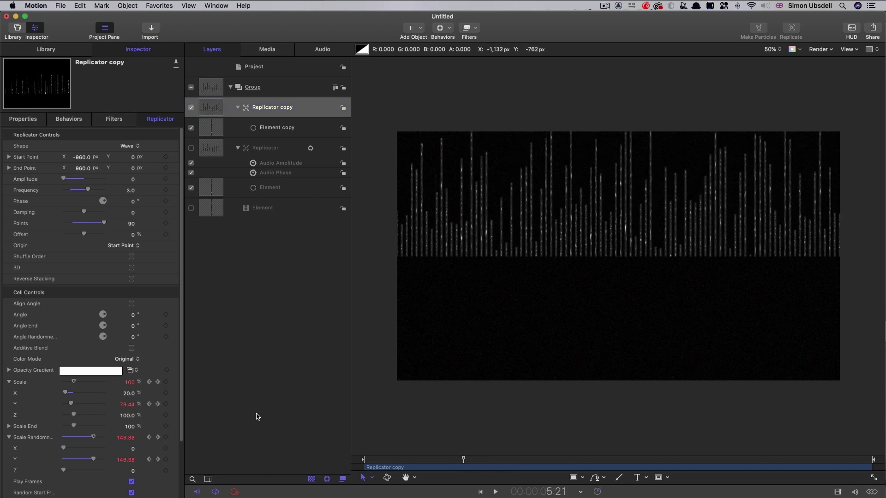
pyautogui.click(158, 382)
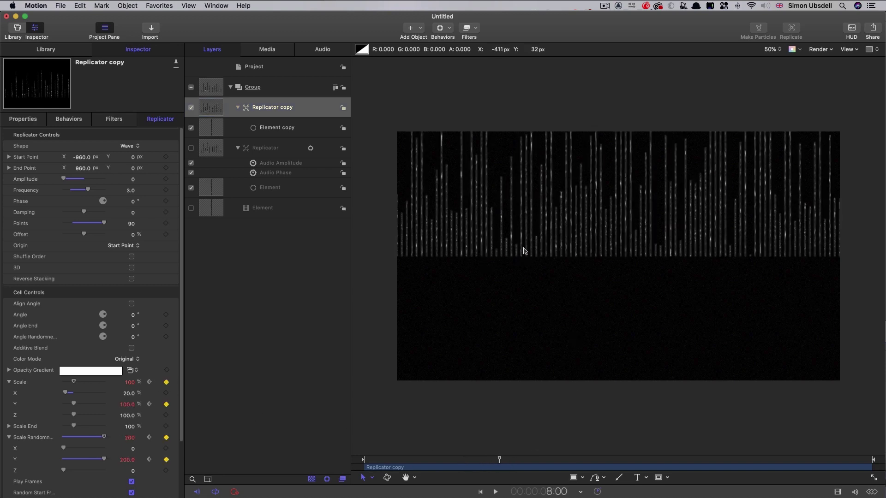
pyautogui.click(127, 406)
pyautogui.write('5')
pyautogui.press('Return')
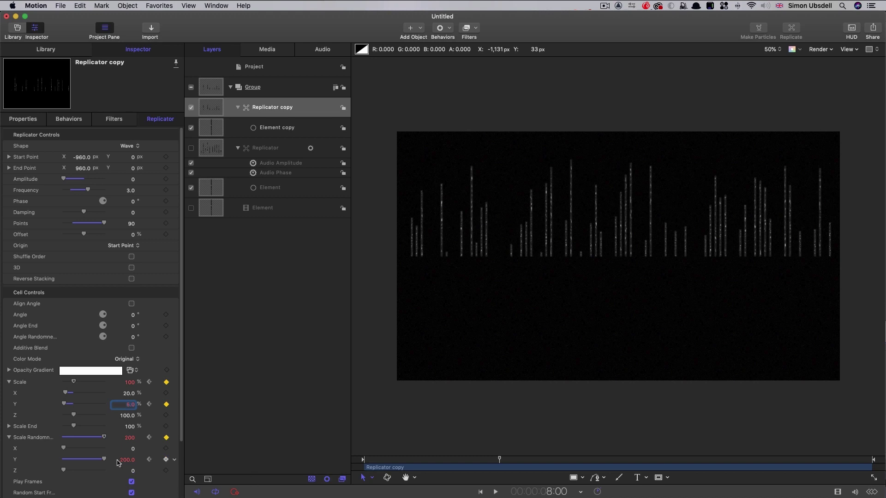
# - Set the Replicator copy's Scale Randomness Y keyframe at 8:00 to 10
pyautogui.click(127, 460)
pyautogui.write('5')
pyautogui.press('Return')
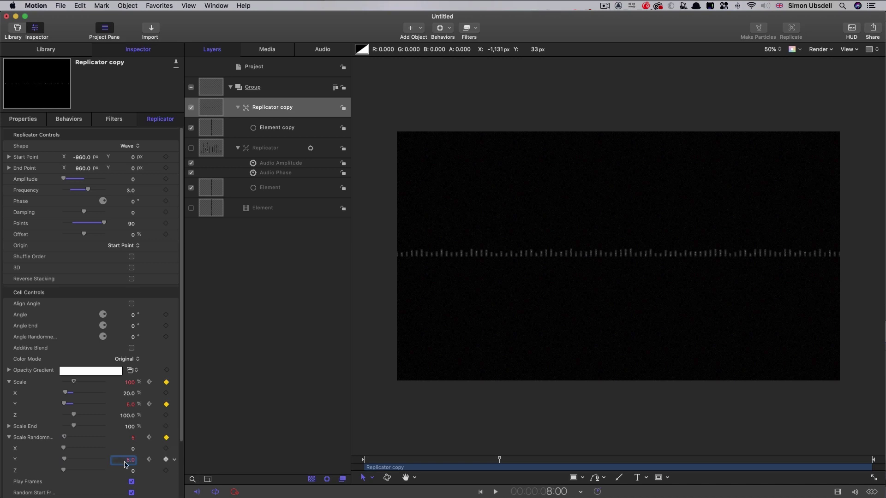
pyautogui.write('10')
pyautogui.click(218, 110)
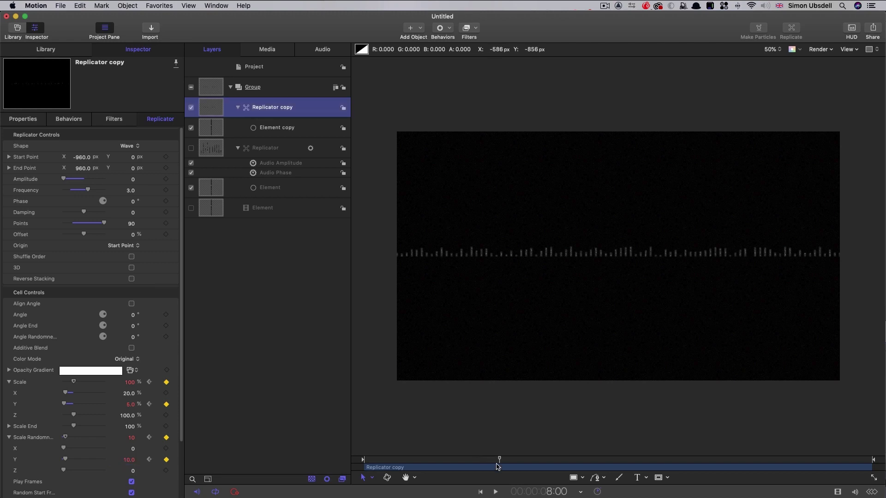
# - Widen the Replicator copy's strips by setting their Scale X to 40%, checking at 11:08
pyautogui.moveTo(499, 459); pyautogui.dragTo(556, 461)
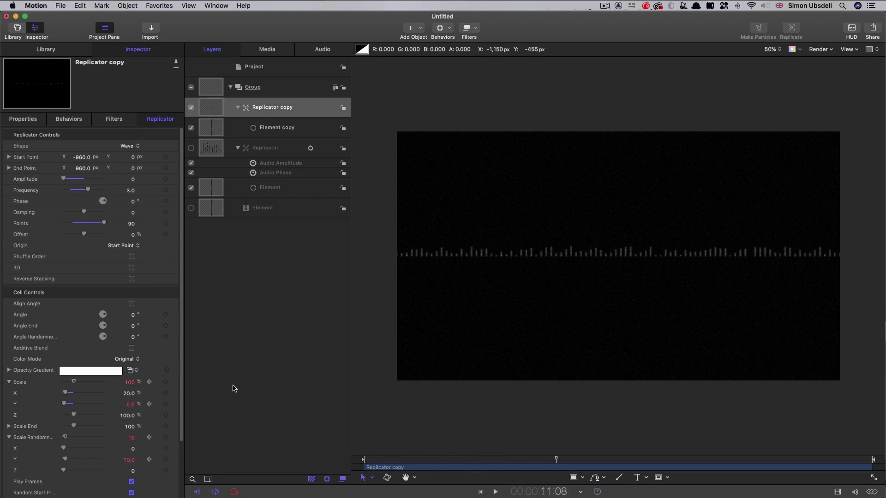
pyautogui.doubleClick(129, 393)
pyautogui.write('40')
pyautogui.press('Return')
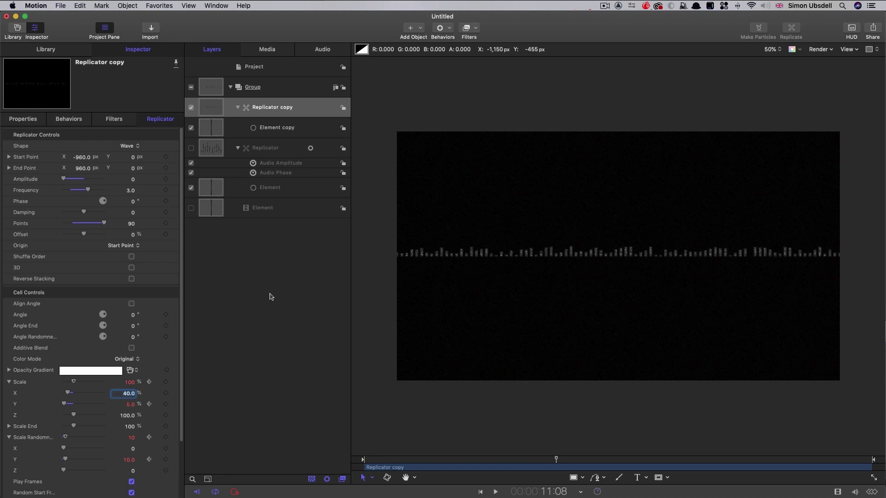
# - Add a Levels filter and a Gaussian Blur filter to the Replicator copy, placing Gaussian Blur beneath Levels
pyautogui.click(478, 28)
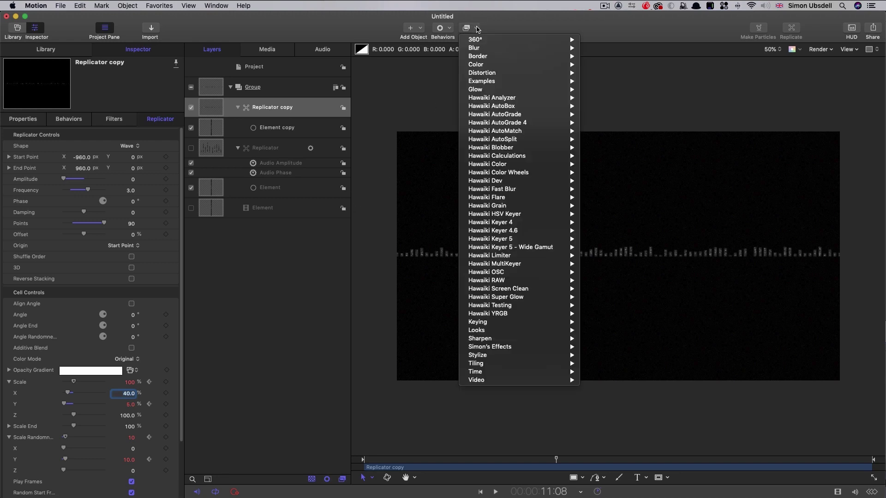
pyautogui.moveTo(478, 65)
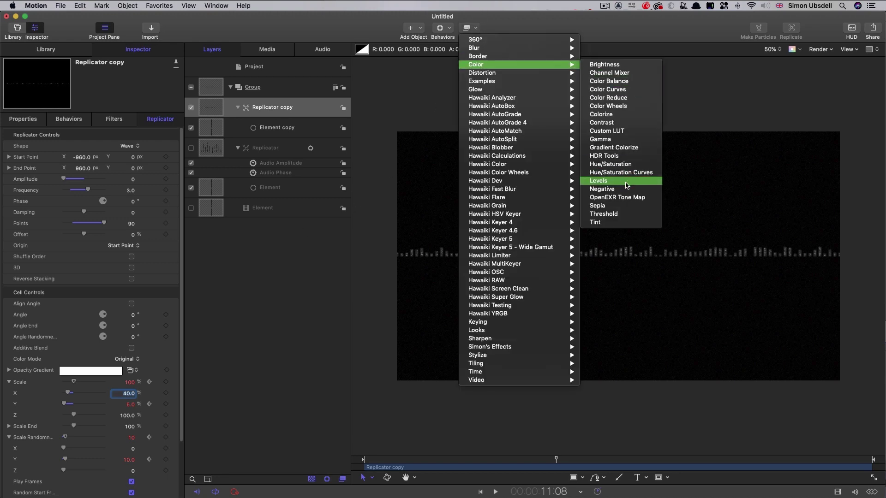
pyautogui.click(626, 185)
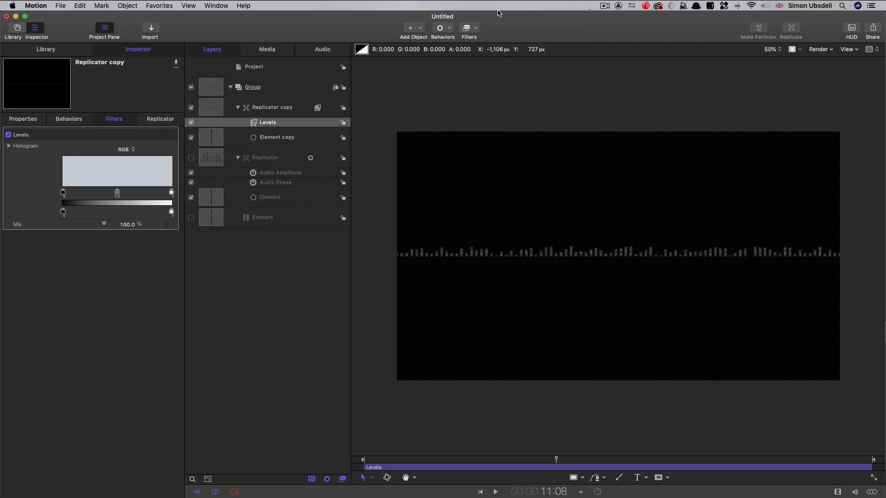
pyautogui.click(474, 29)
pyautogui.moveTo(477, 48)
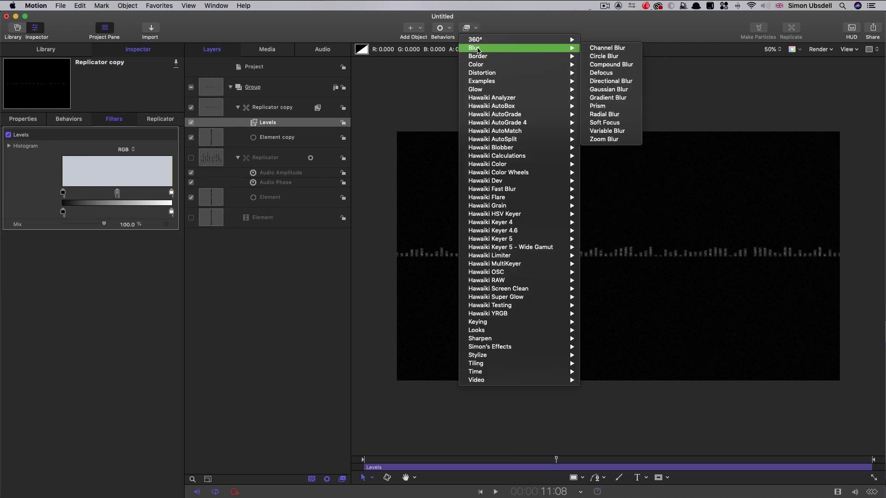
pyautogui.click(610, 93)
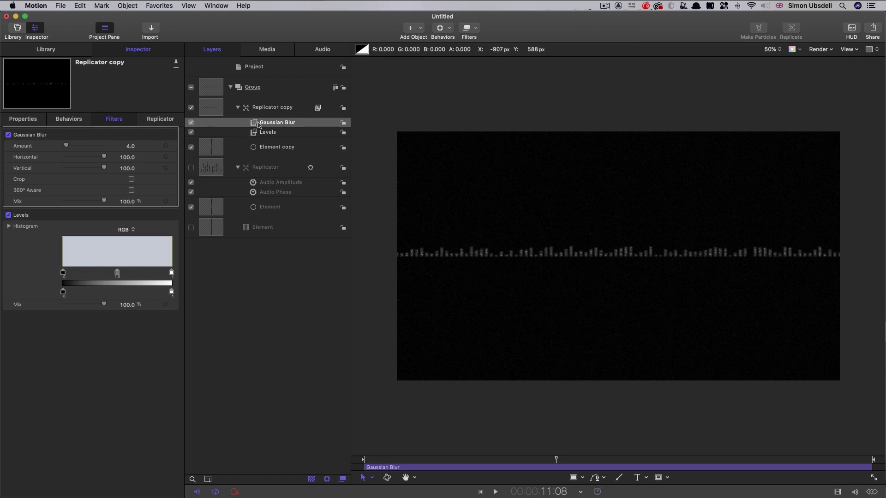
pyautogui.press('super+bracketleft')
# - Set the Gaussian Blur's Amount to 8 and its Mix to 50%
pyautogui.click(130, 145)
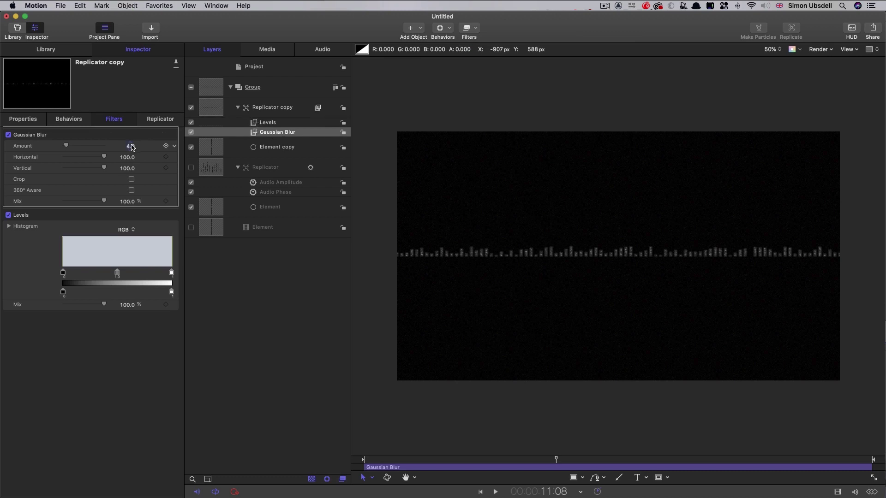
pyautogui.write('8')
pyautogui.press('Return')
pyautogui.click(128, 201)
pyautogui.write('50')
pyautogui.press('Return')
# - Brighten the strips by lowering the Levels white input point to about a quarter of the range, and set the Gaussian Blur's Amount to 16
pyautogui.moveTo(171, 275); pyautogui.dragTo(91, 277)
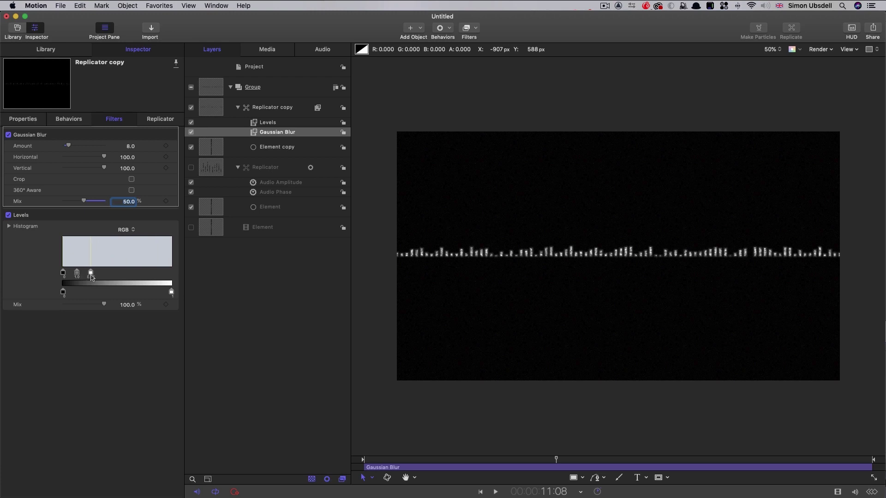
pyautogui.click(130, 146)
pyautogui.write('16')
pyautogui.press('Return')
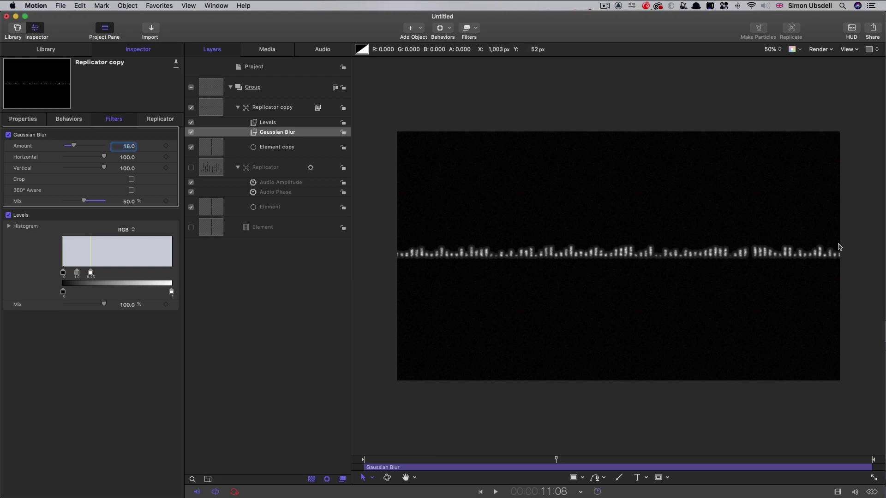
# - Set the blend mode of both the Replicator copy and the original Replicator to Add
pyautogui.click(209, 106)
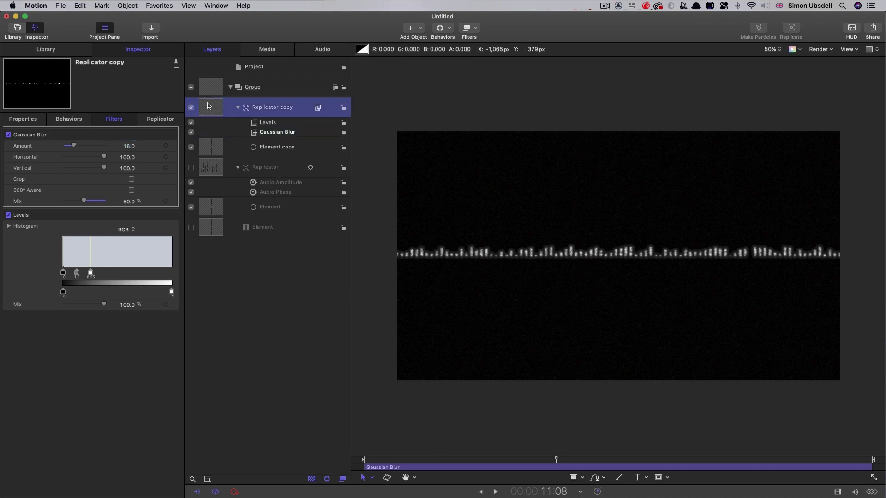
pyautogui.click(34, 120)
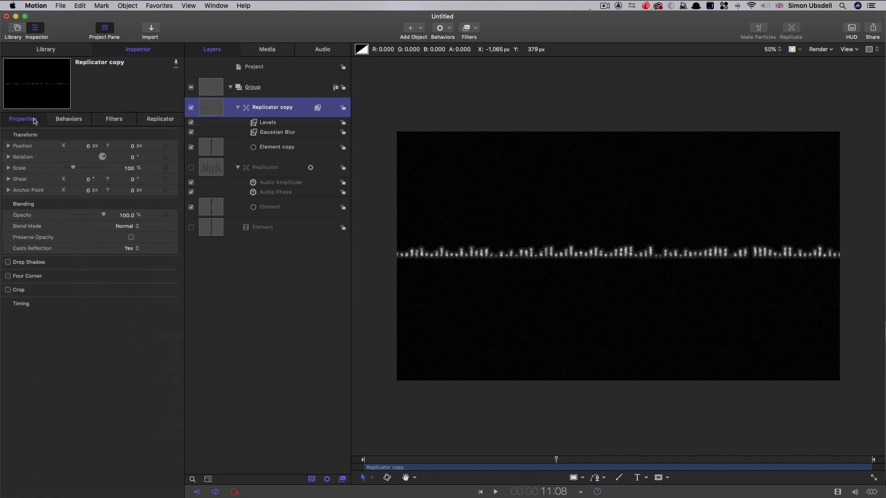
pyautogui.keyDown('super'); pyautogui.click(214, 169); pyautogui.keyUp('super')
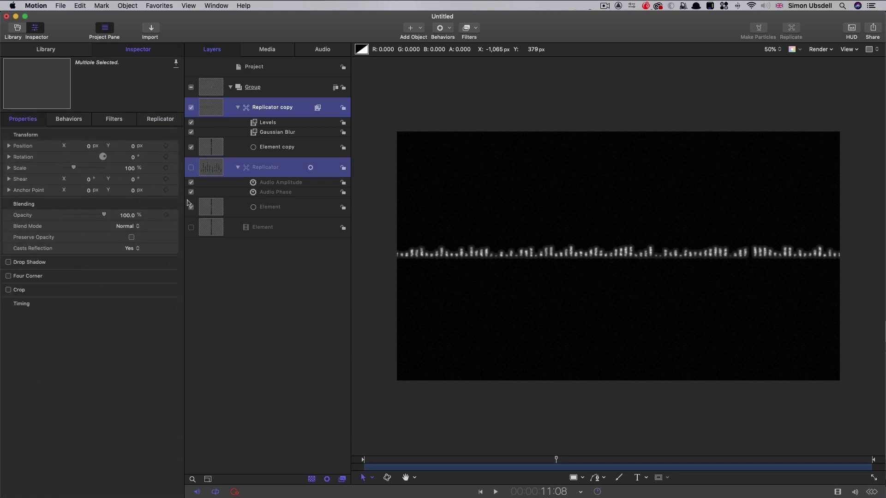
pyautogui.click(126, 229)
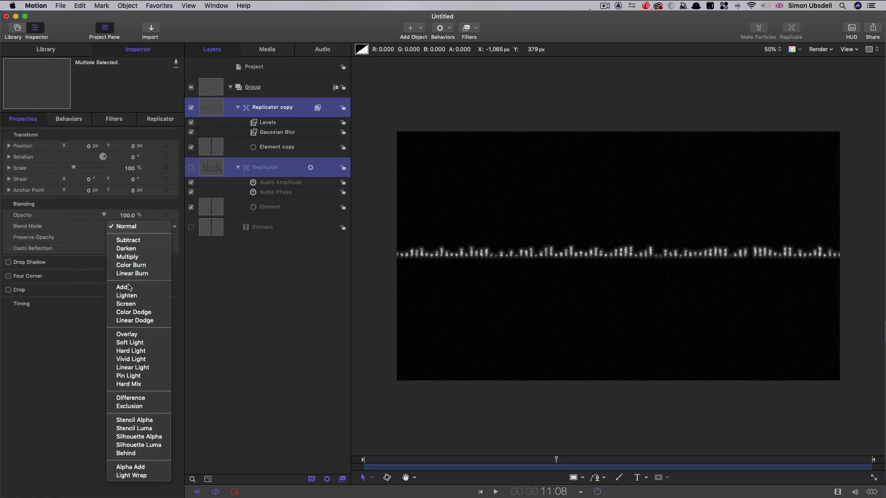
pyautogui.click(130, 287)
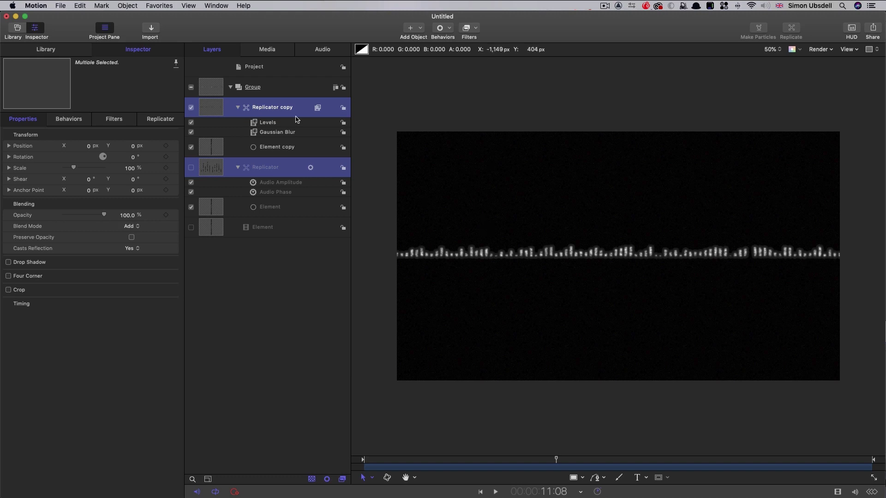
# - Make the original Replicator visible again
pyautogui.keyDown('super'); pyautogui.click(211, 167); pyautogui.keyUp('super')
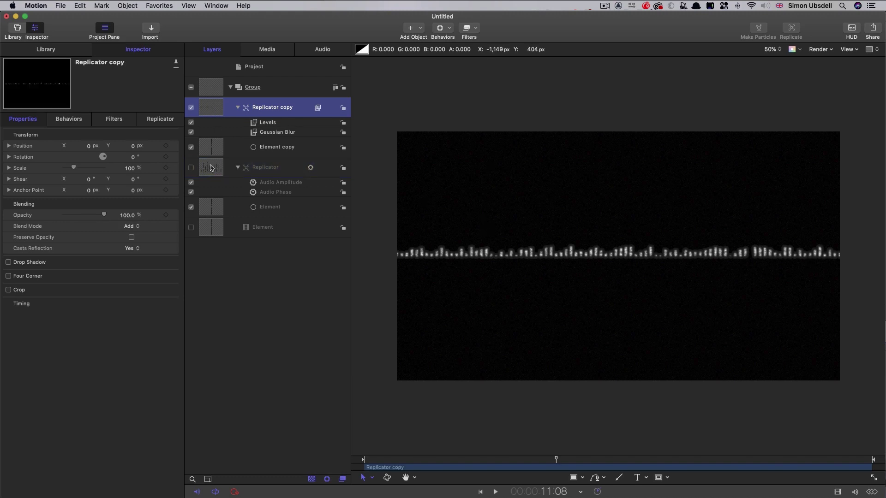
pyautogui.click(211, 167)
pyautogui.click(191, 168)
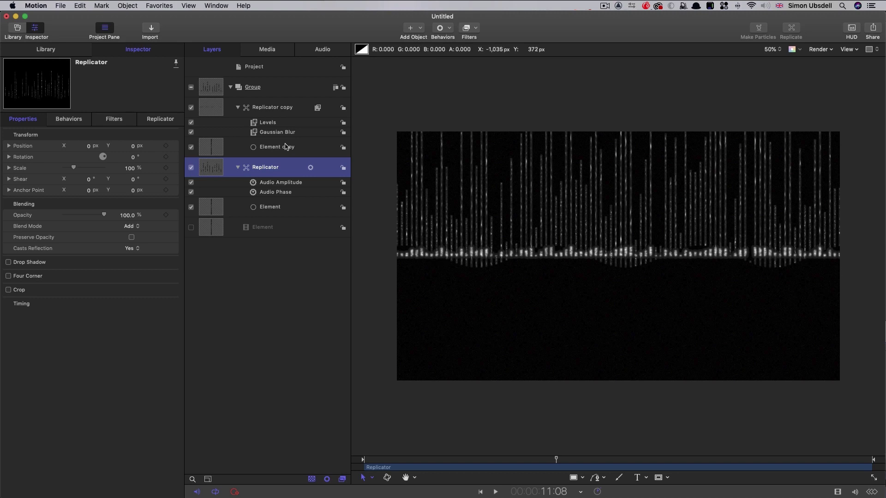
# - Add a Link behavior to the Replicator copy's Phase with the original Replicator as its source
pyautogui.click(212, 107)
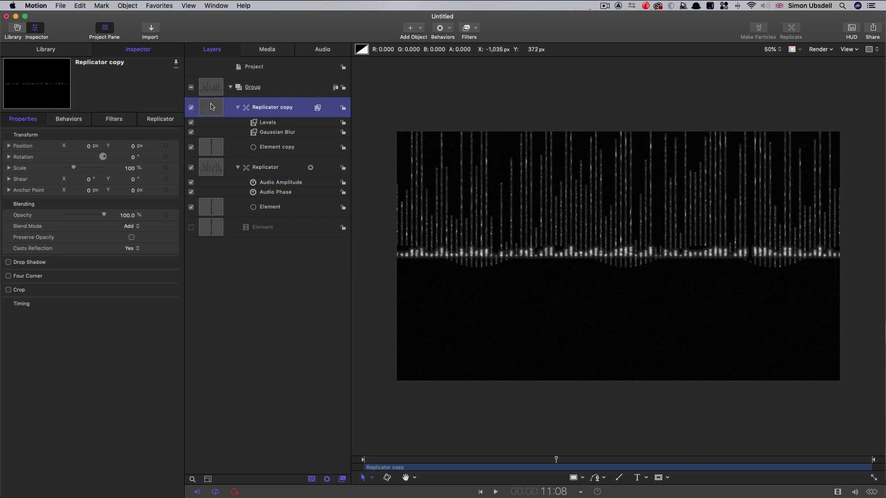
pyautogui.click(157, 120)
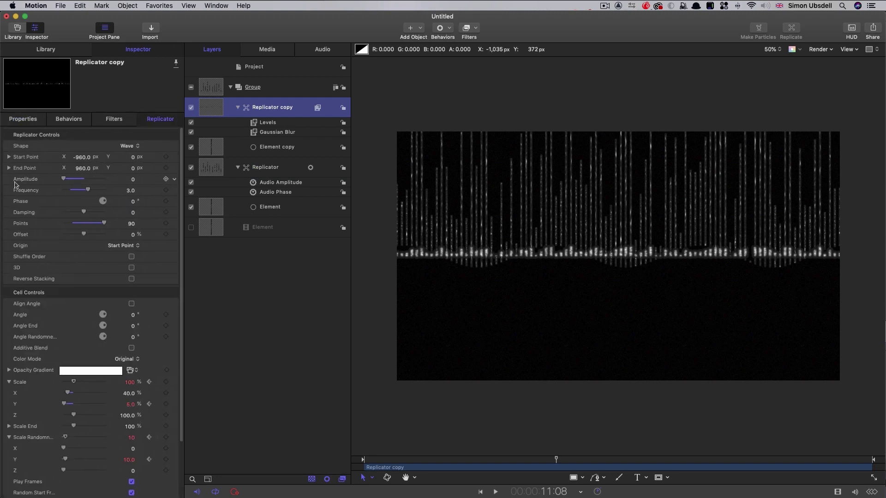
pyautogui.click(176, 202)
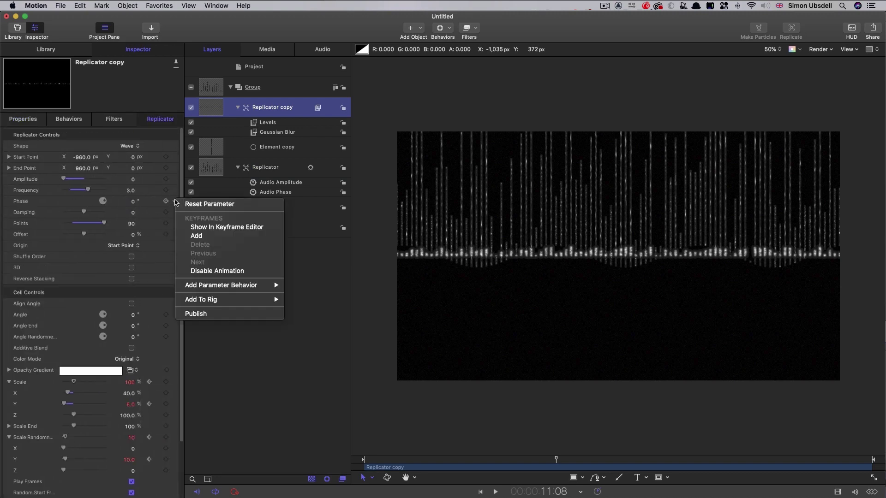
pyautogui.moveTo(231, 286)
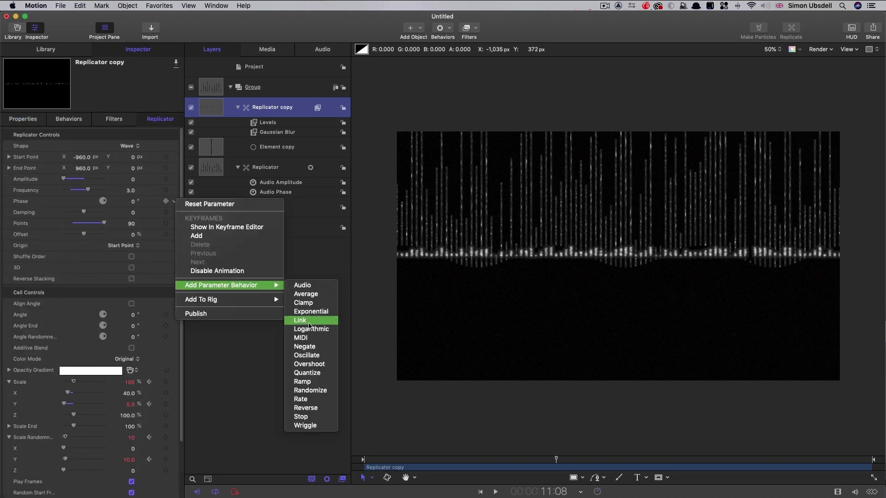
pyautogui.click(298, 319)
pyautogui.moveTo(215, 178); pyautogui.dragTo(122, 154)
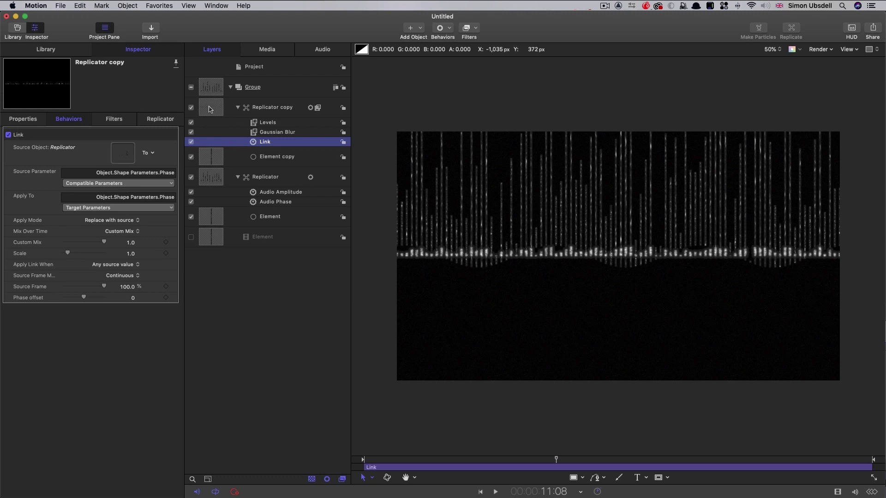
# - Add a second Link behavior to the Replicator copy's Amplitude, sourced from the original Replicator
pyautogui.click(210, 109)
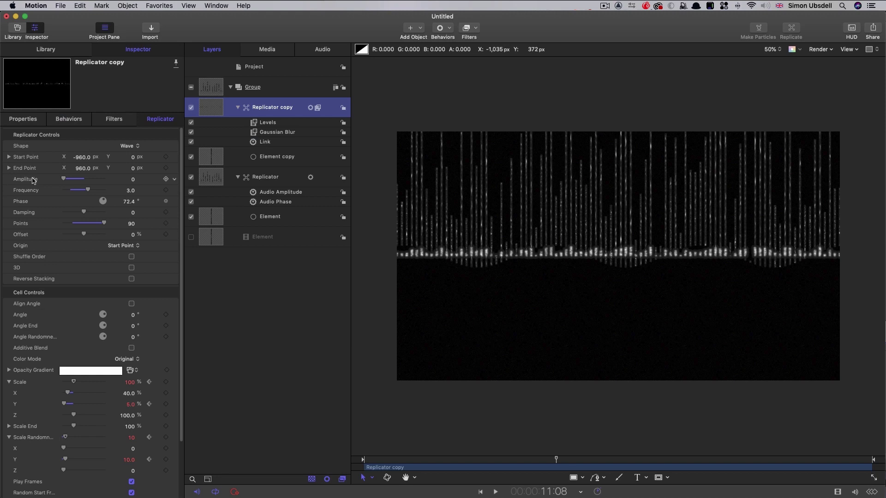
pyautogui.click(170, 180)
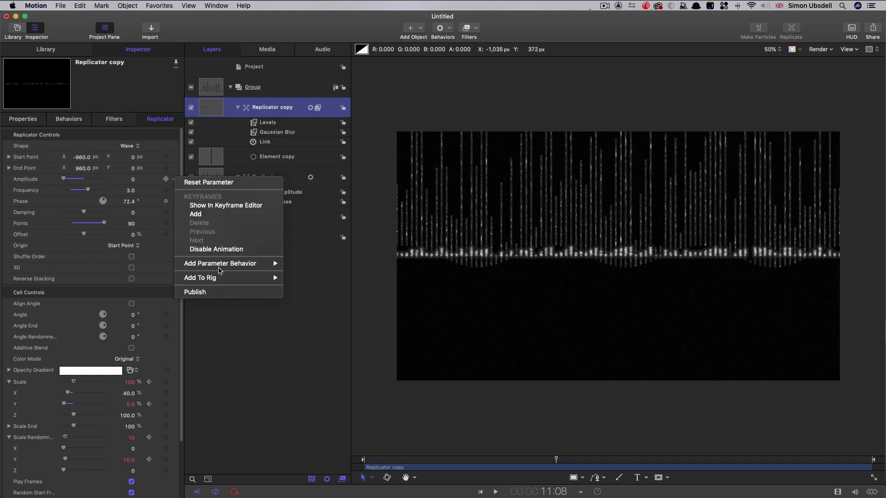
pyautogui.moveTo(221, 267)
pyautogui.click(320, 304)
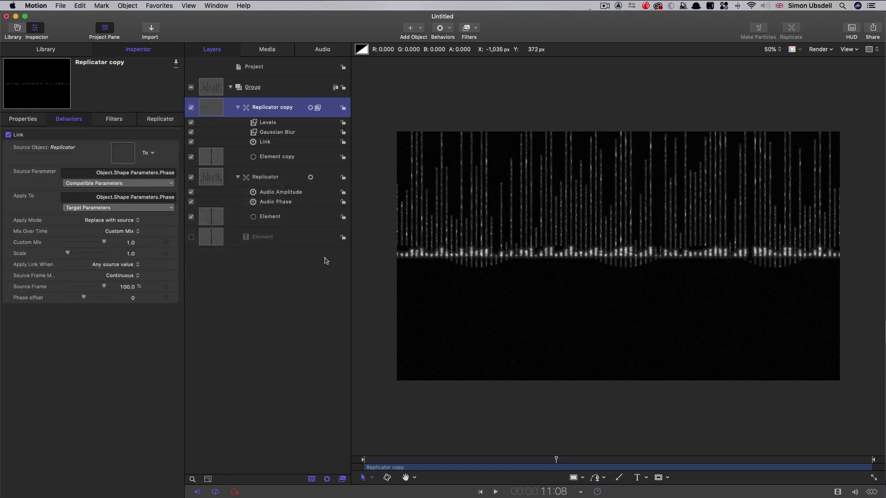
pyautogui.moveTo(212, 192); pyautogui.dragTo(119, 153)
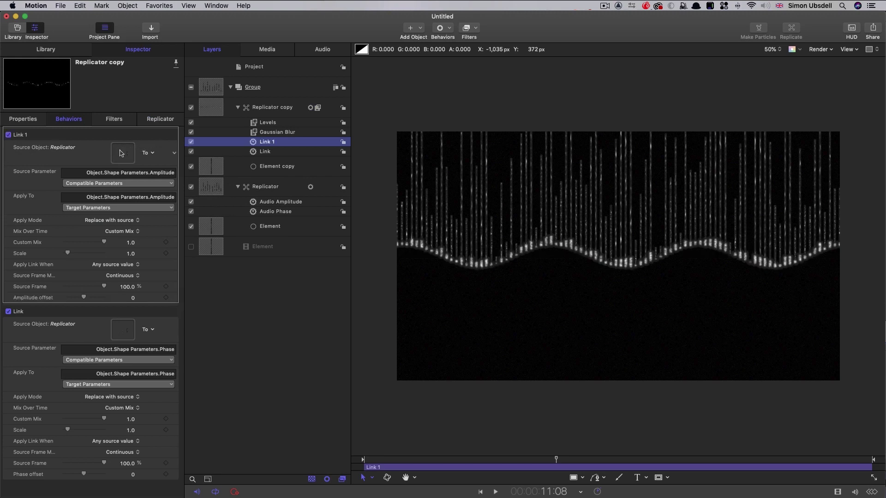
# - Play the animation from the project start to check that both replicators follow the wave together
pyautogui.moveTo(560, 462); pyautogui.dragTo(365, 461)
pyautogui.press('space')
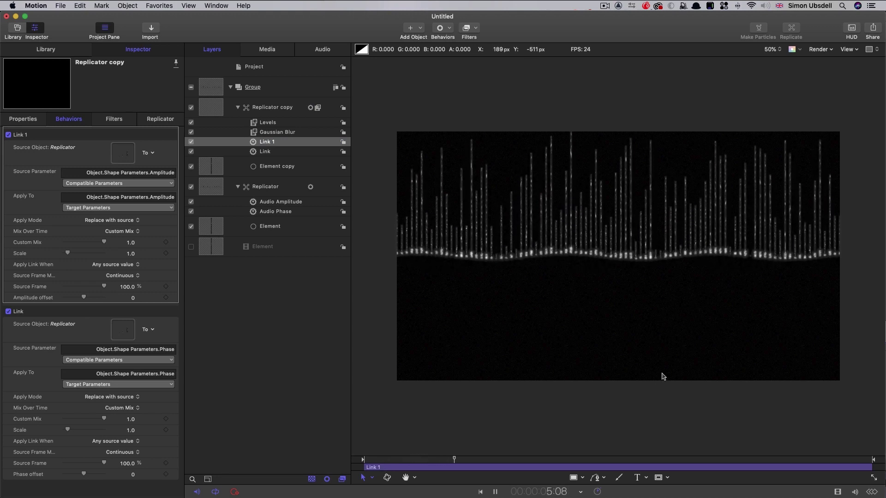
pyautogui.press('space')
# - Duplicate the Replicator copy layer with its filters and Link behaviors
pyautogui.click(213, 109)
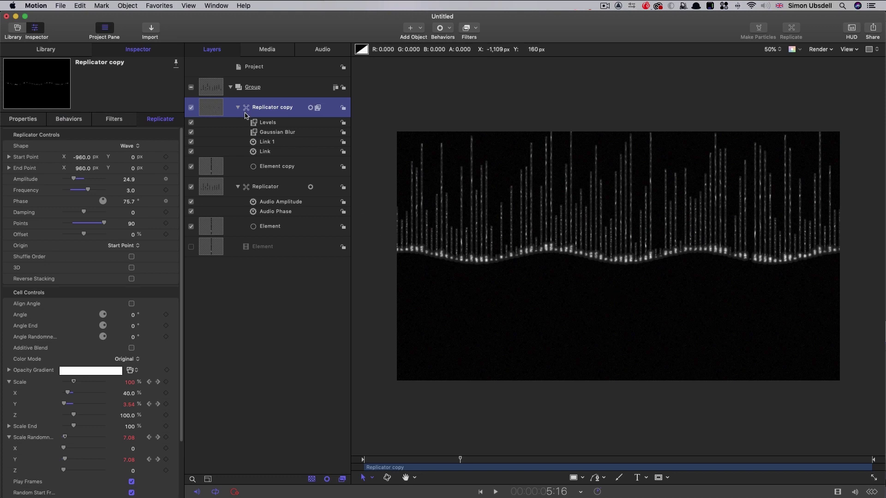
pyautogui.rightClick(211, 106)
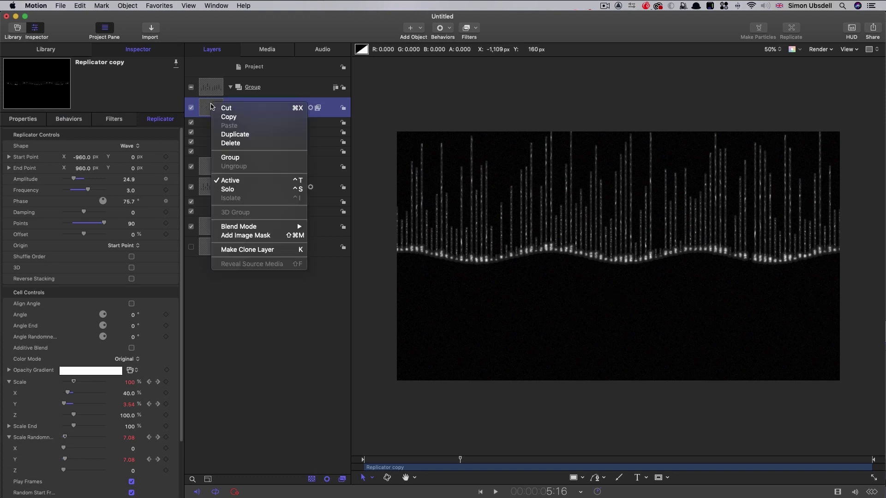
pyautogui.click(230, 133)
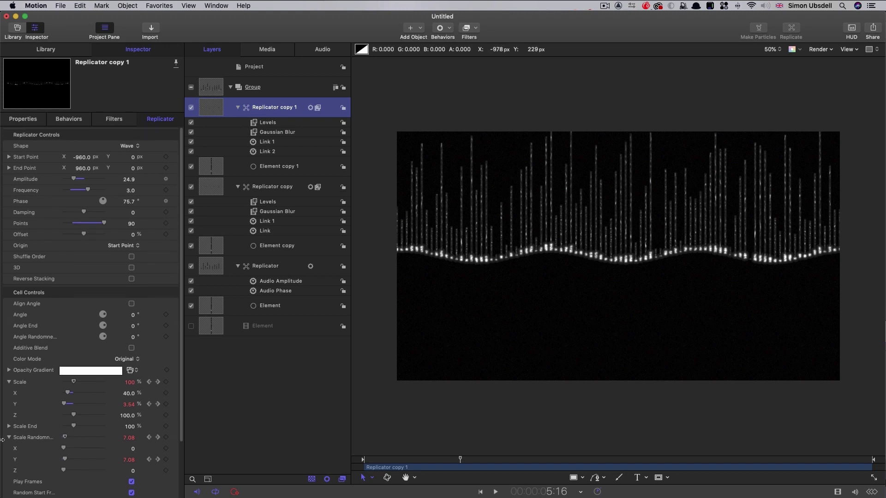
# - At the 8:00 keyframe of Replicator copy 1, set Scale Y to 10%, Scale Randomness Y to 15 and Scale X to 25%
pyautogui.click(158, 460)
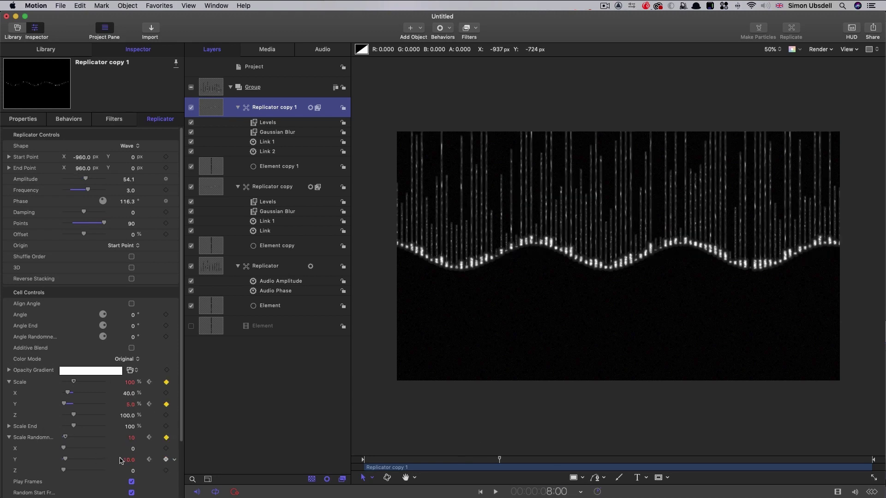
pyautogui.click(131, 404)
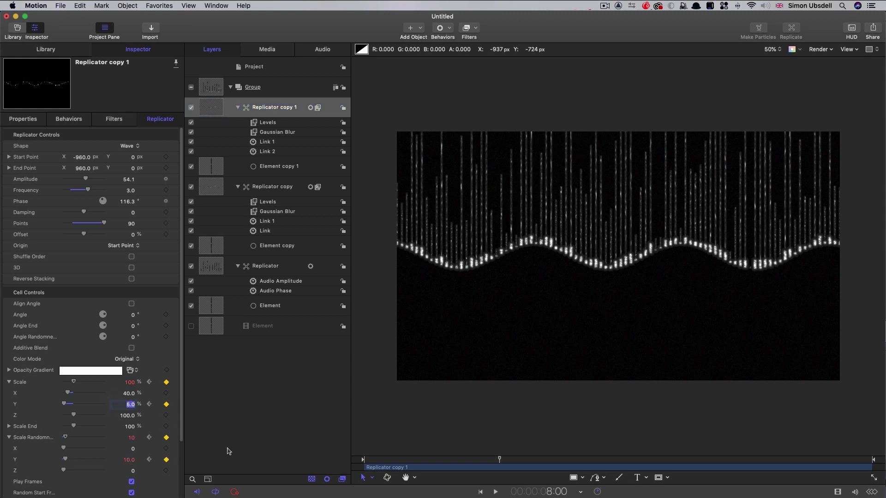
pyautogui.write('10')
pyautogui.press('Return')
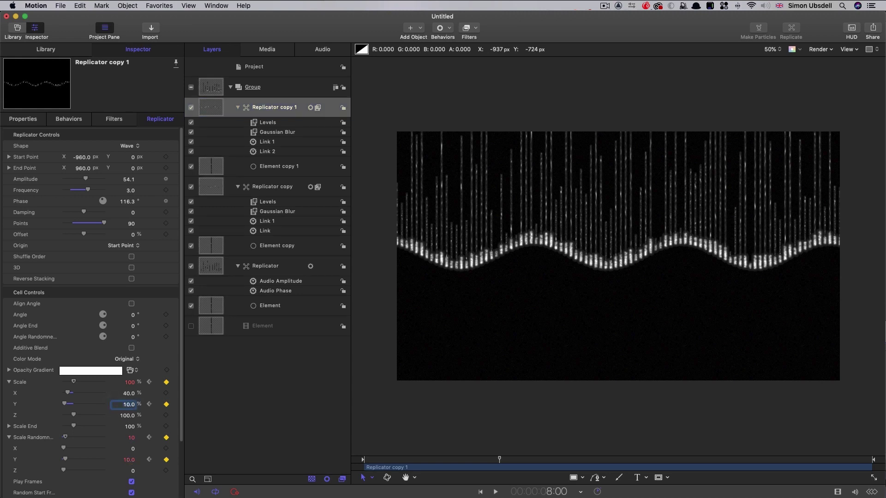
pyautogui.click(129, 461)
pyautogui.write('15')
pyautogui.press('Return')
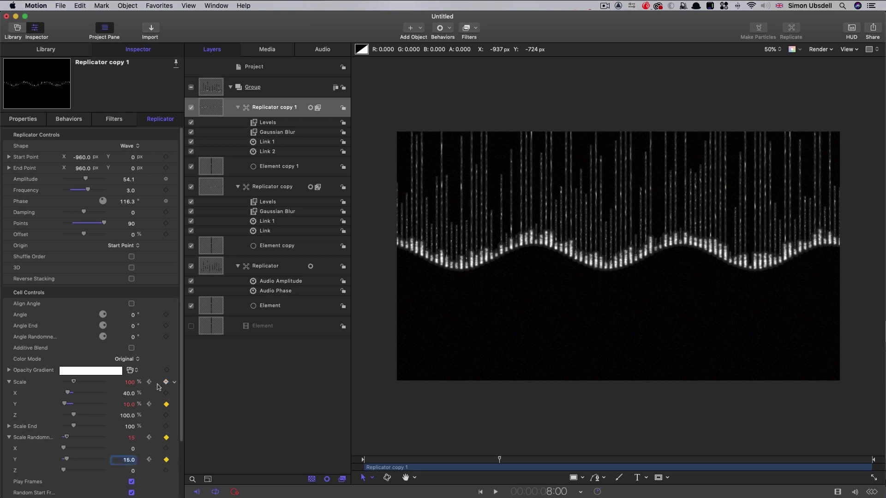
pyautogui.click(128, 394)
pyautogui.write('25')
pyautogui.press('Return')
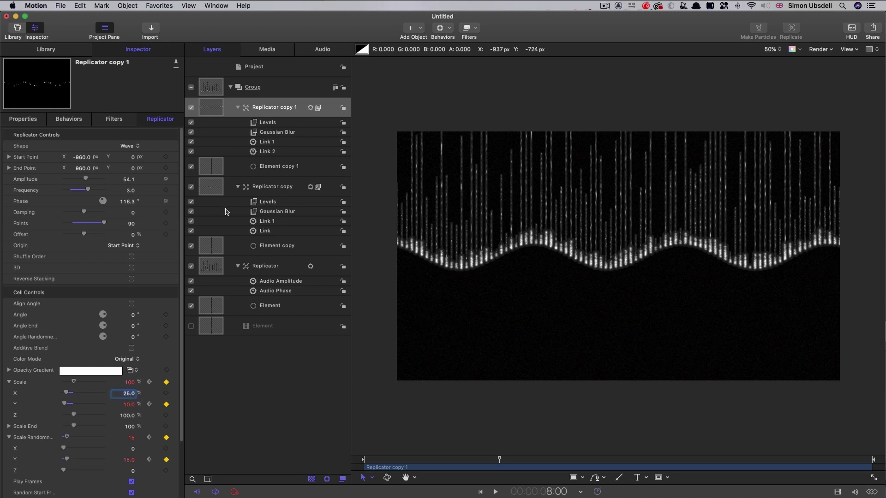
# - Toggle the visibility of Replicator copy 1 off and on to compare the baseline with and without it
pyautogui.click(192, 108)
pyautogui.click(191, 109)
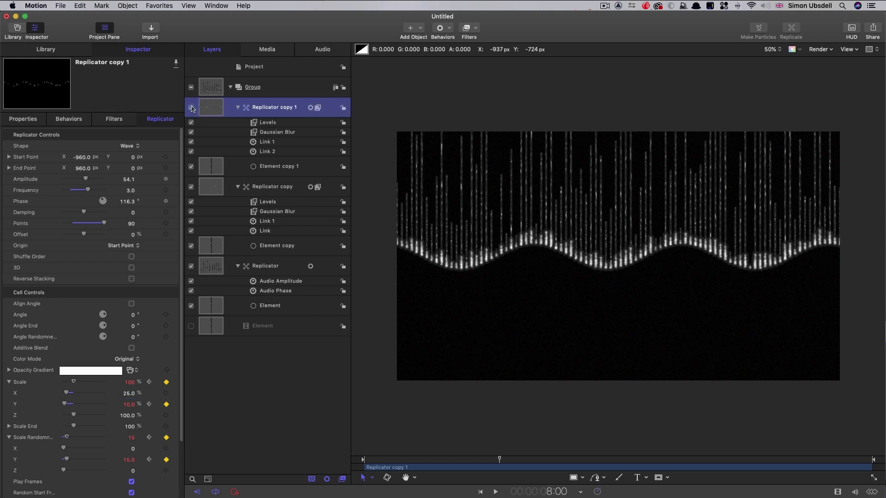
pyautogui.click(191, 109)
pyautogui.click(192, 108)
pyautogui.click(192, 108)
pyautogui.click(191, 108)
# - Generate a new Random Seed for Replicator copy 1
pyautogui.scroll(-2, 181, 385)
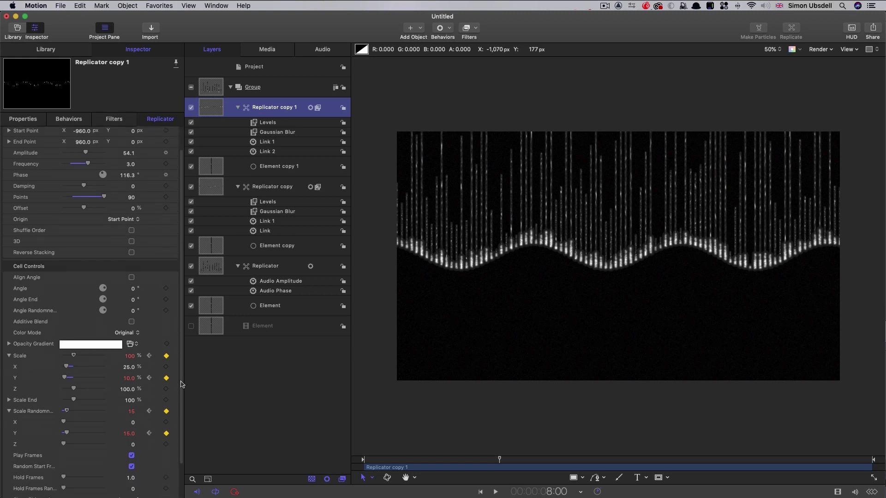
pyautogui.scroll(-2, 181, 385)
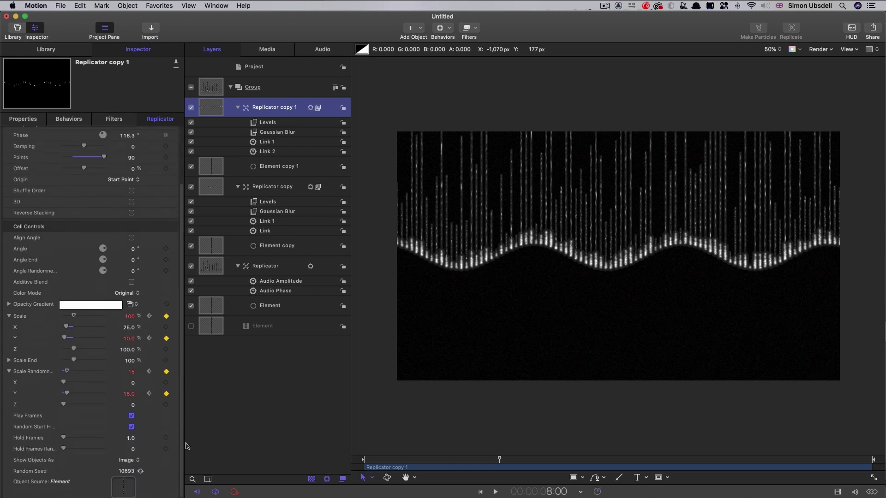
pyautogui.click(141, 471)
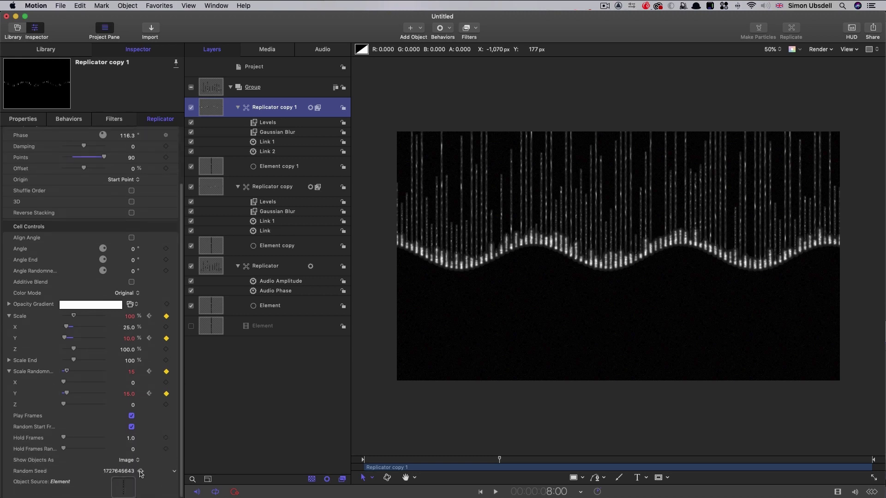
pyautogui.click(140, 472)
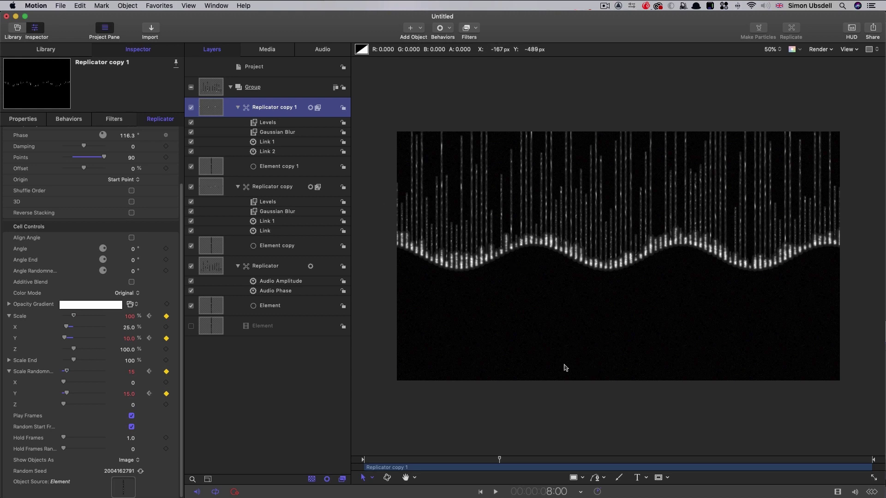
# - Duplicate the Replicator copy 1 layer
pyautogui.click(206, 269)
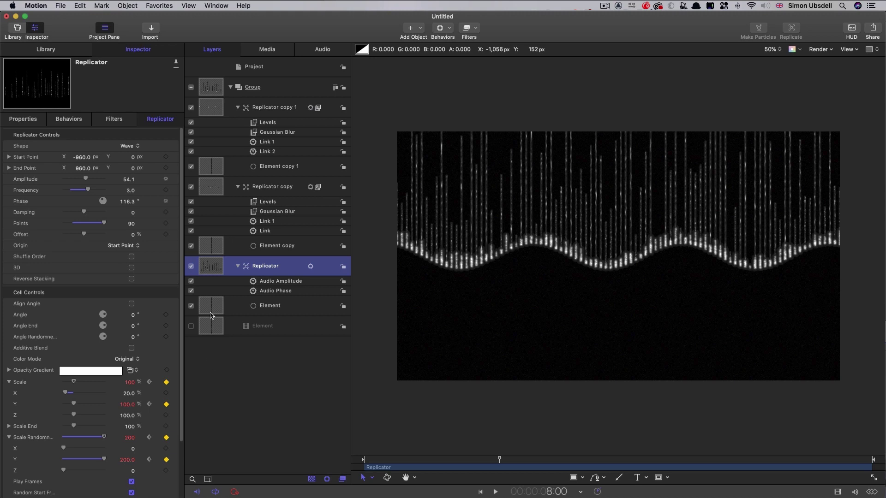
pyautogui.click(208, 107)
pyautogui.rightClick(207, 107)
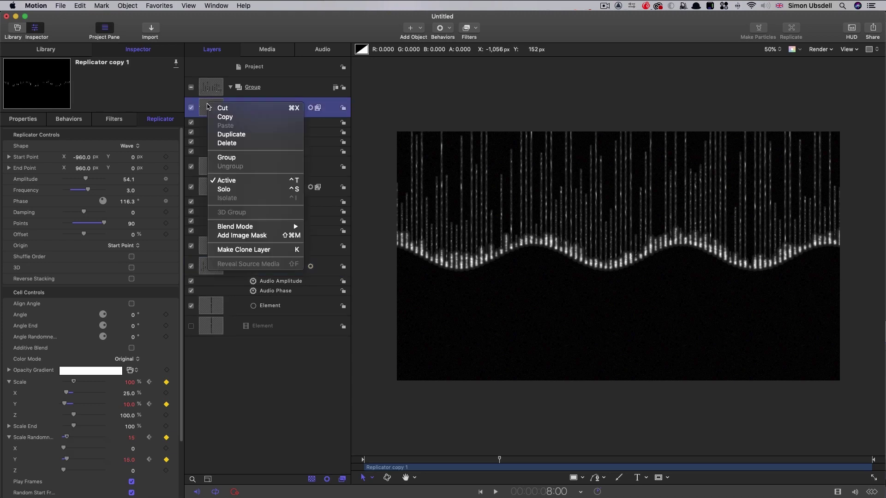
pyautogui.click(231, 135)
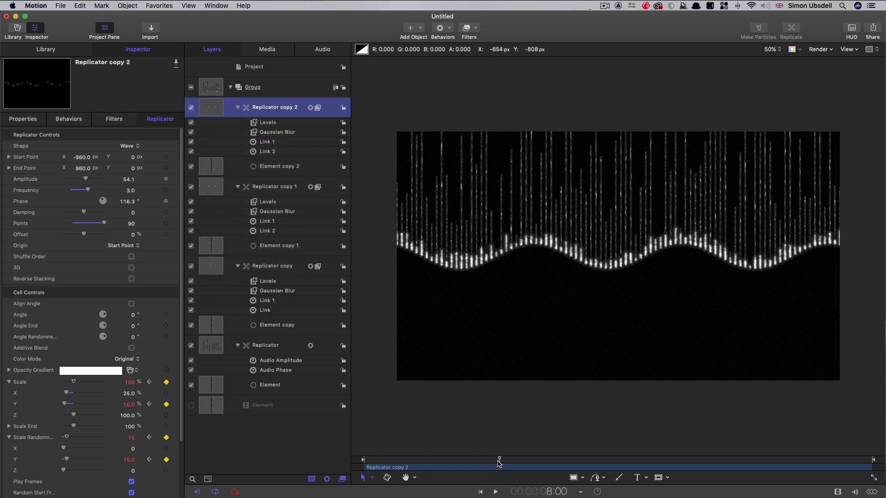
# - Check the original Replicator's Scale and Scale Randomness values at its 8:00 keyframe
pyautogui.moveTo(499, 460)
pyautogui.mouseDown()
pyautogui.moveTo(454, 460)
pyautogui.moveTo(481, 460)
pyautogui.mouseUp()
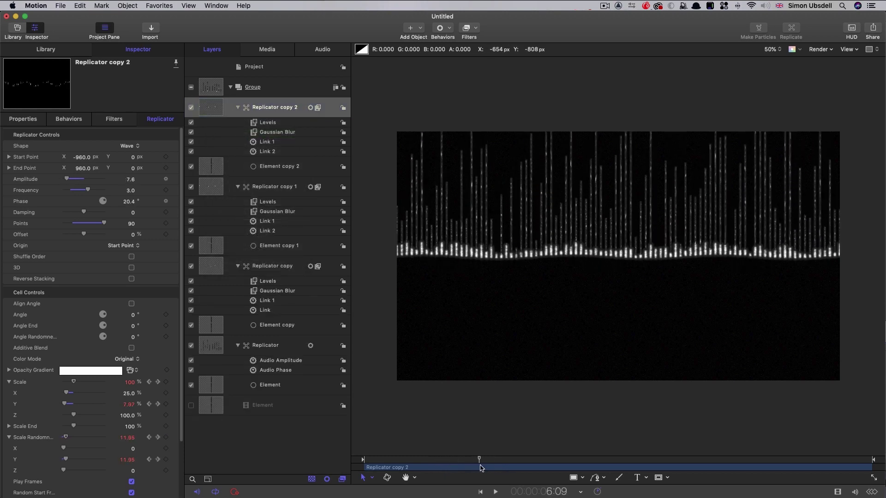
pyautogui.click(209, 110)
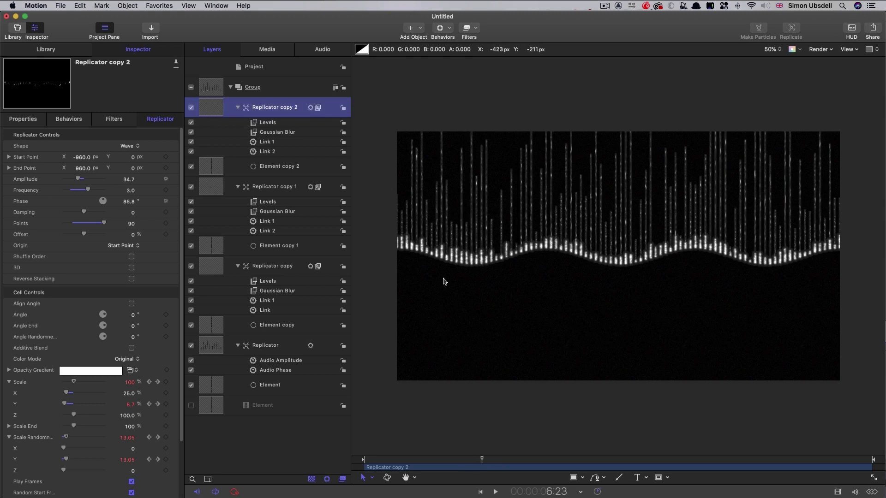
pyautogui.click(215, 346)
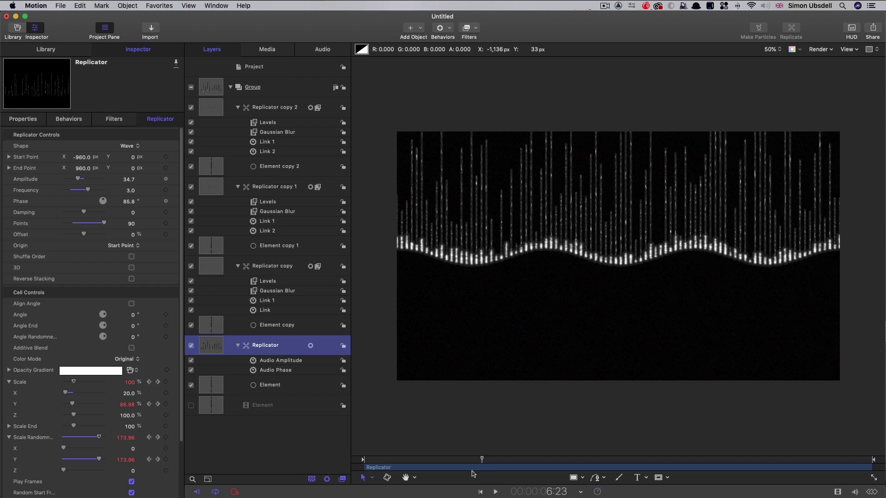
pyautogui.click(158, 460)
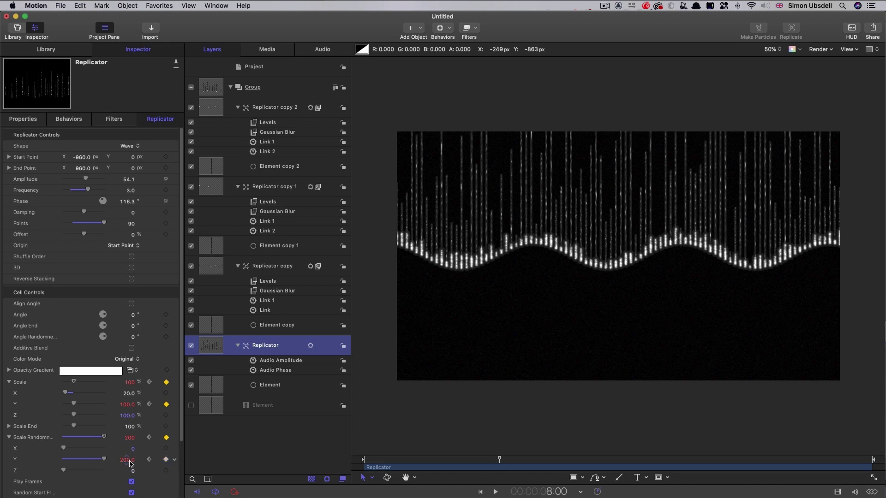
# - Set Replicator copy 2's Scale Y to 100% and Scale Randomness Y to 200 at the 8:00 keyframe
pyautogui.click(212, 111)
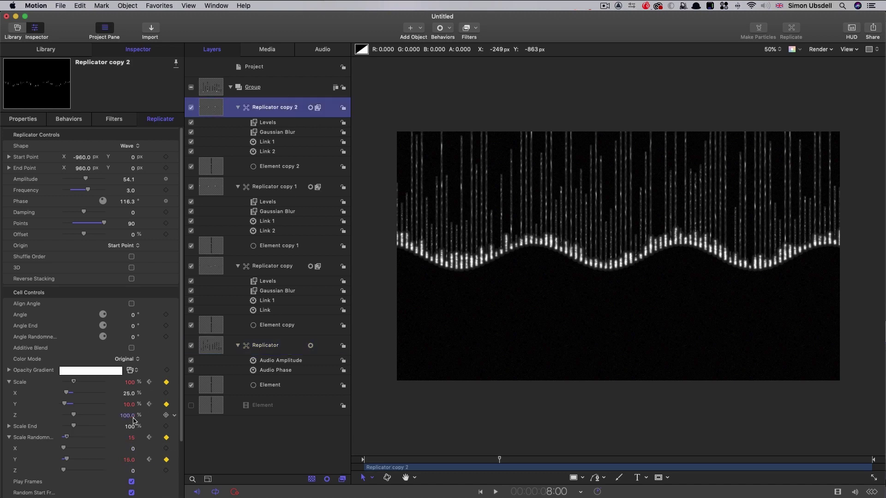
pyautogui.click(129, 404)
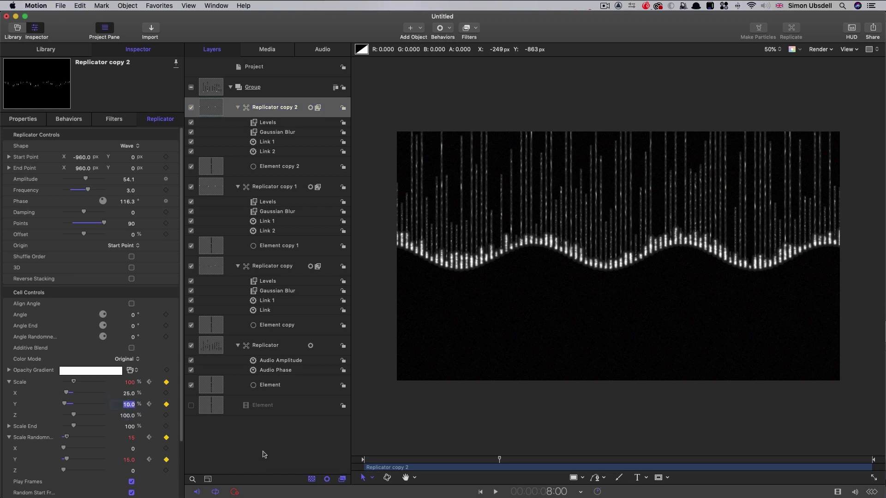
pyautogui.write('100')
pyautogui.press('Tab')
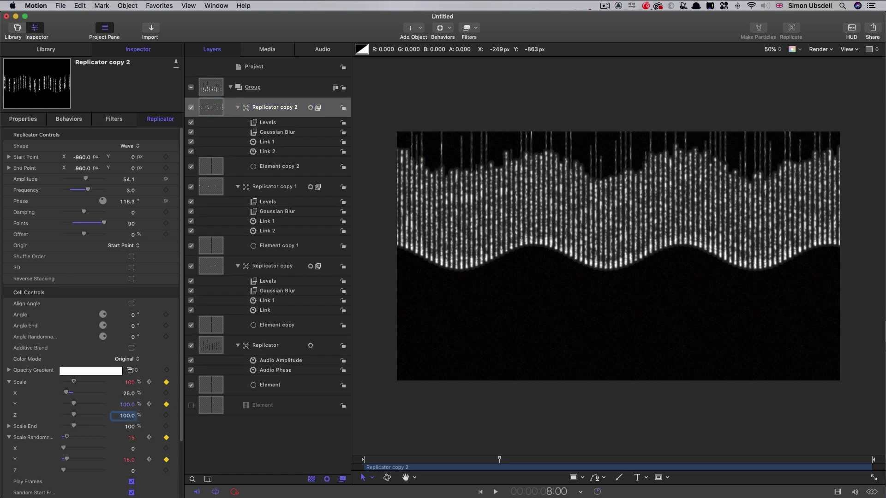
pyautogui.click(133, 459)
pyautogui.write('200')
pyautogui.press('Return')
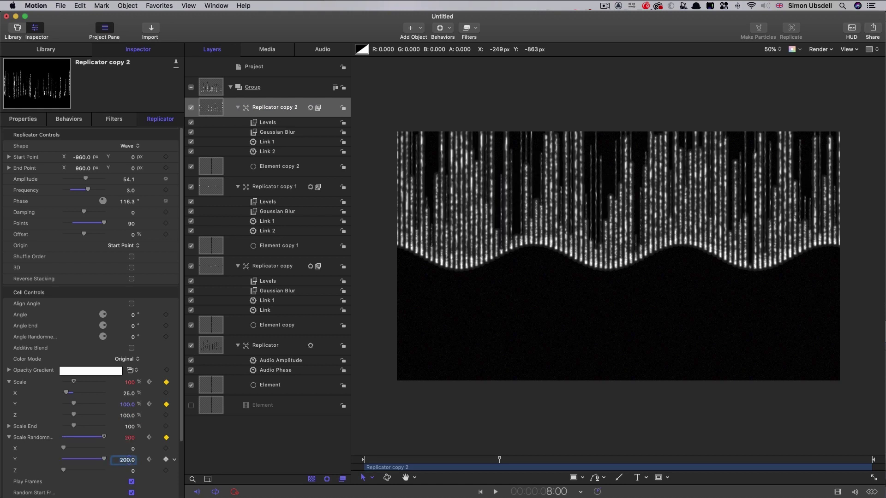
# - Delete the Levels and Gaussian Blur filters from Replicator copy 2
pyautogui.click(267, 122)
pyautogui.keyDown('shift'); pyautogui.click(276, 132); pyautogui.keyUp('shift')
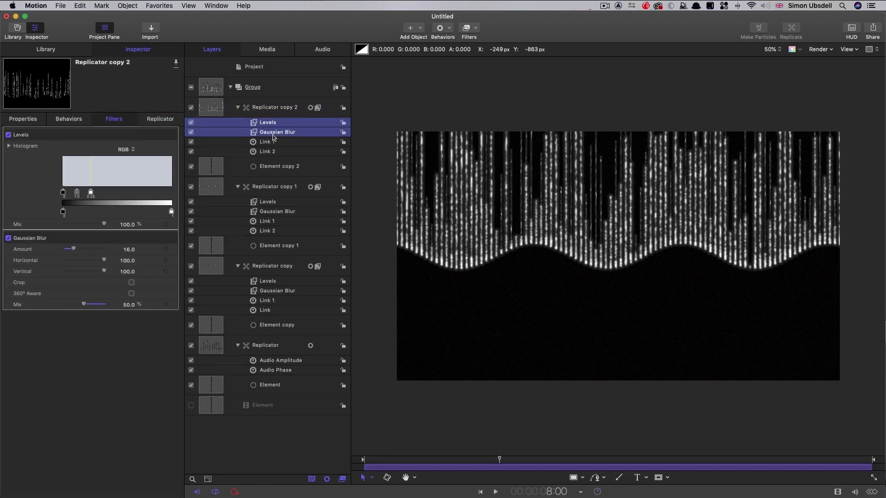
pyautogui.press('Delete')
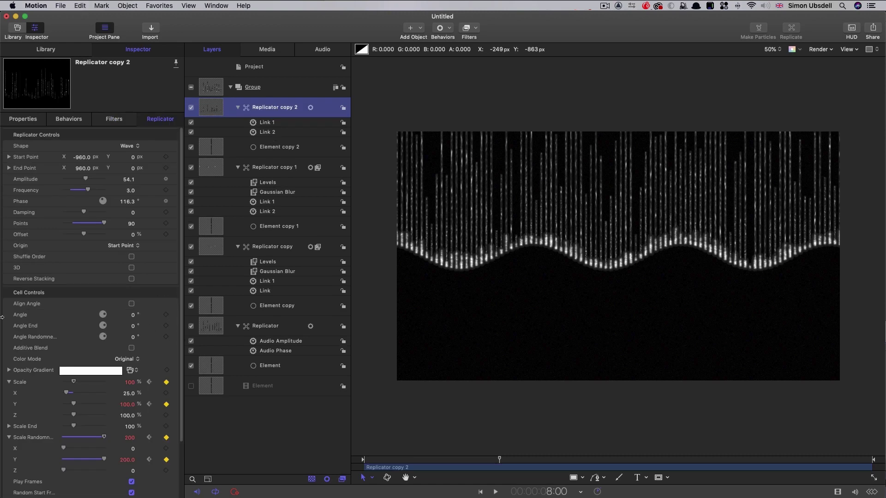
# - Set the cell Angle of Replicator copy 2 to 180° so its strips point downward
pyautogui.click(133, 315)
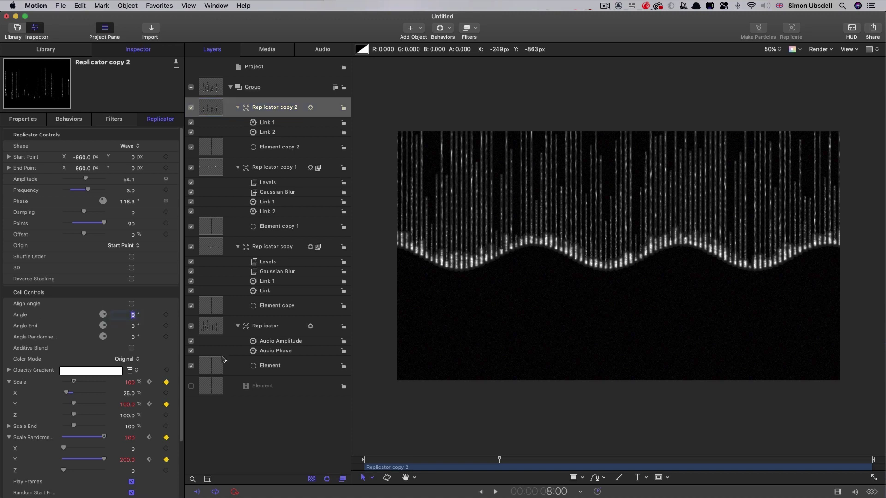
pyautogui.write('180')
pyautogui.press('Return')
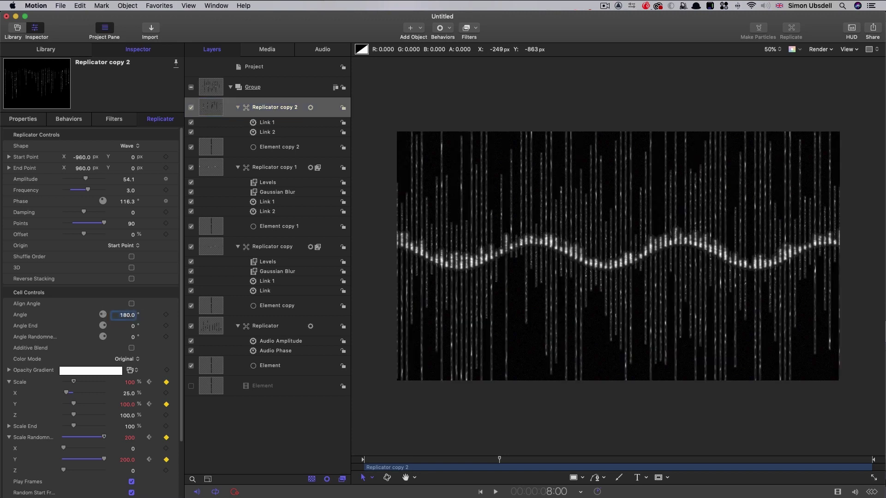
# - Generate new Random Seed values for Replicator copy 2 to vary its downward strips
pyautogui.scroll(-3, 166, 364)
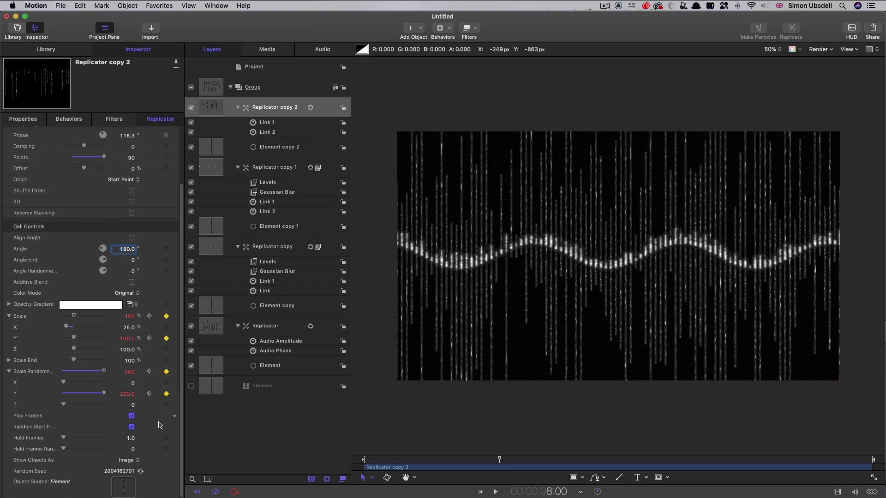
pyautogui.click(141, 471)
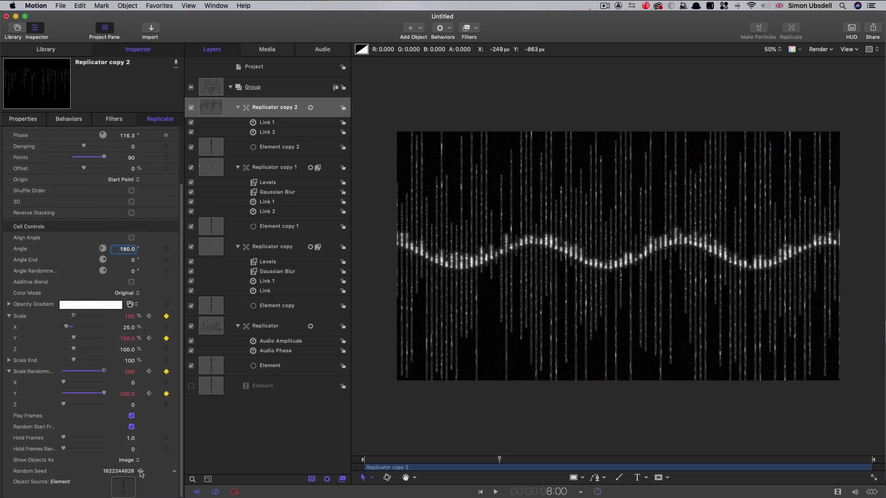
pyautogui.click(141, 471)
pyautogui.click(140, 471)
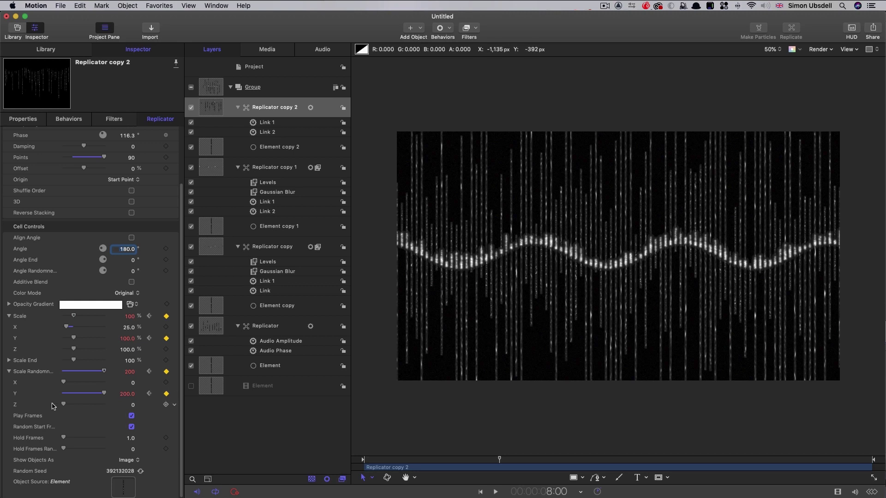
# - Reduce Replicator copy 2's Scale Y to 50% and Scale Randomness Y to 100 at the 8:00 keyframe
pyautogui.scroll(1, 120, 341)
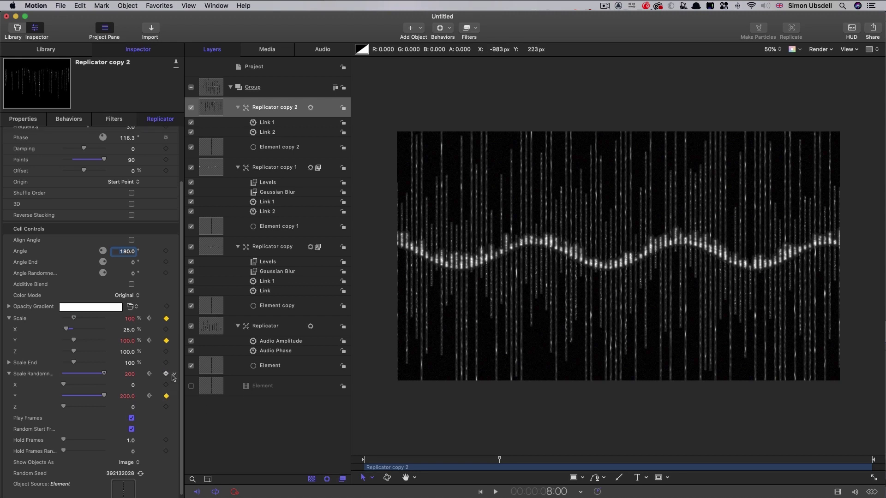
pyautogui.click(127, 341)
pyautogui.write('50')
pyautogui.press('Return')
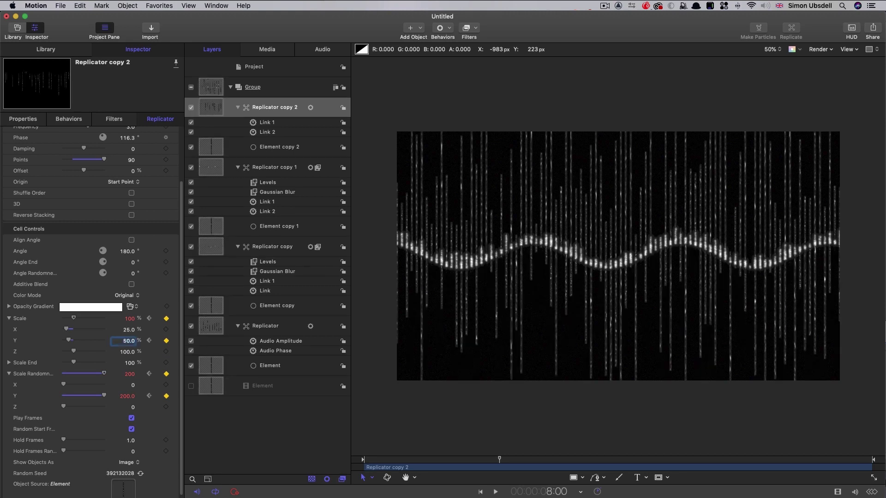
pyautogui.click(130, 396)
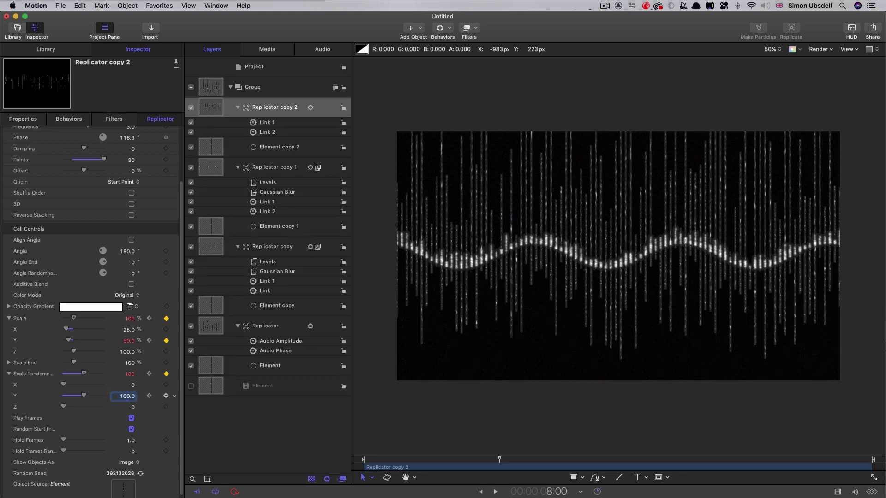
pyautogui.click(211, 87)
pyautogui.click(214, 110)
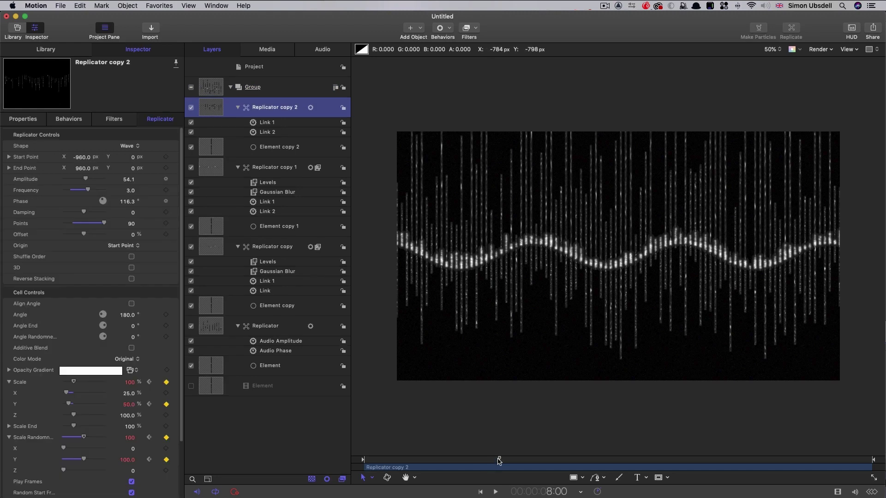
# - Move the selected In point of Replicator copy 2 to 8:00 so the whole layer starts there
pyautogui.moveTo(499, 459)
pyautogui.mouseDown()
pyautogui.moveTo(491, 460)
pyautogui.moveTo(499, 460)
pyautogui.mouseUp()
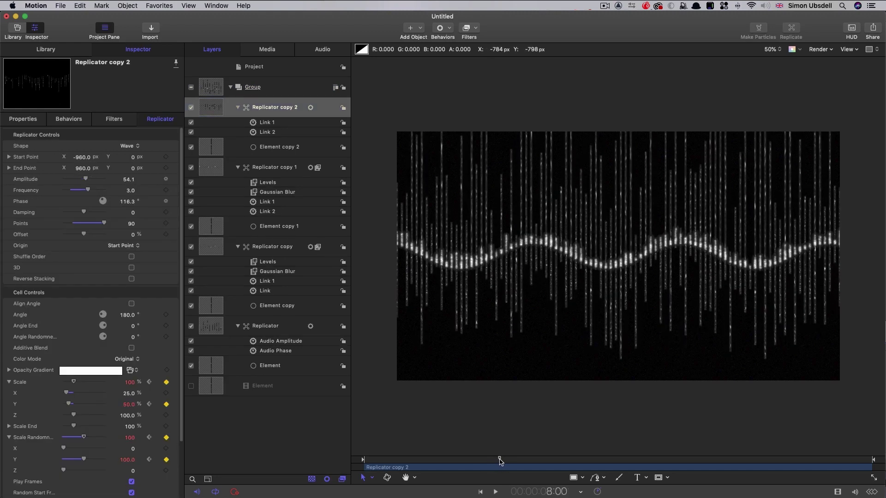
pyautogui.click(210, 110)
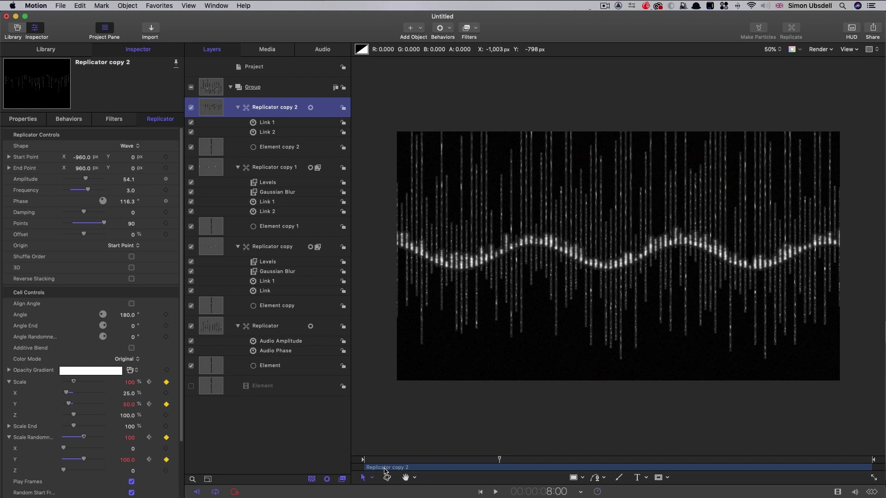
pyautogui.click(102, 6)
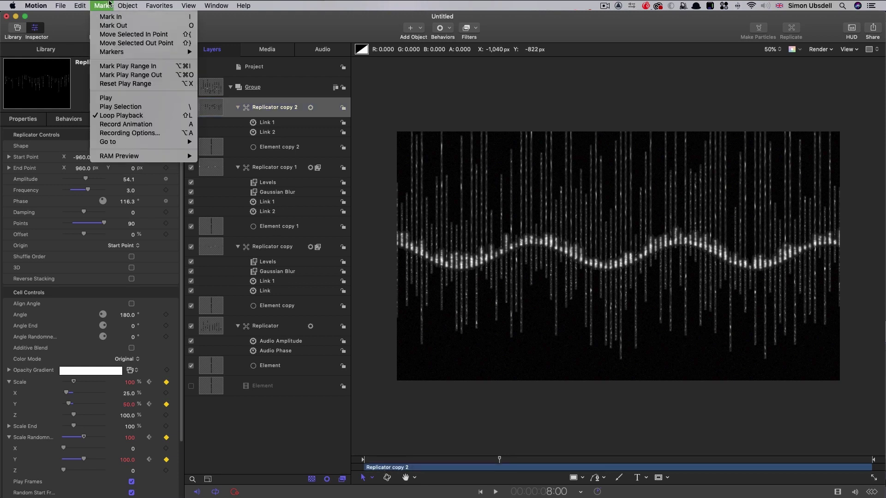
pyautogui.moveTo(126, 4)
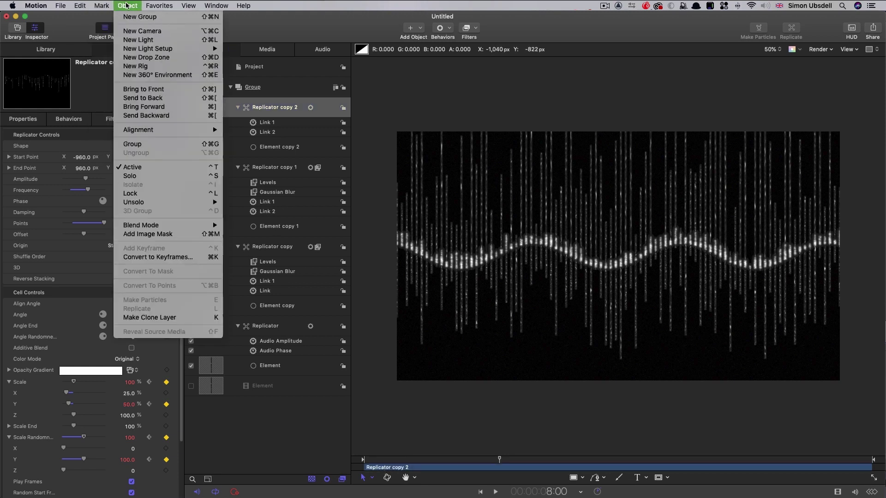
pyautogui.moveTo(91, 3)
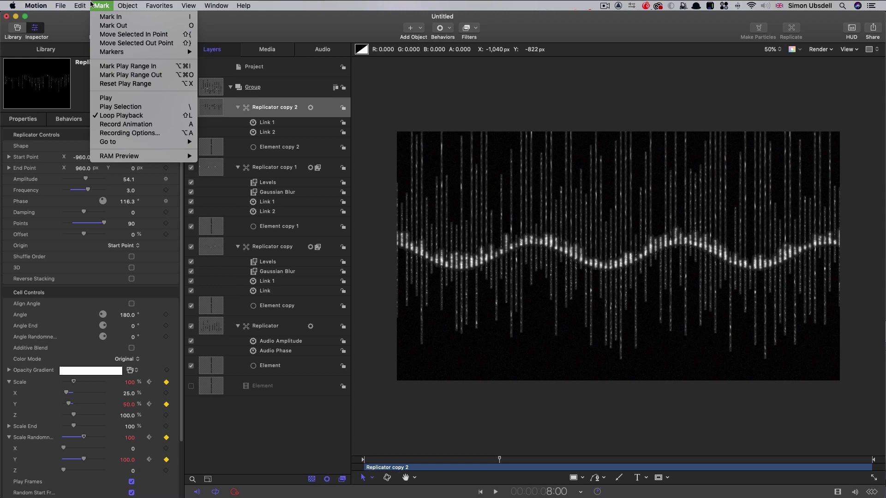
pyautogui.click(112, 35)
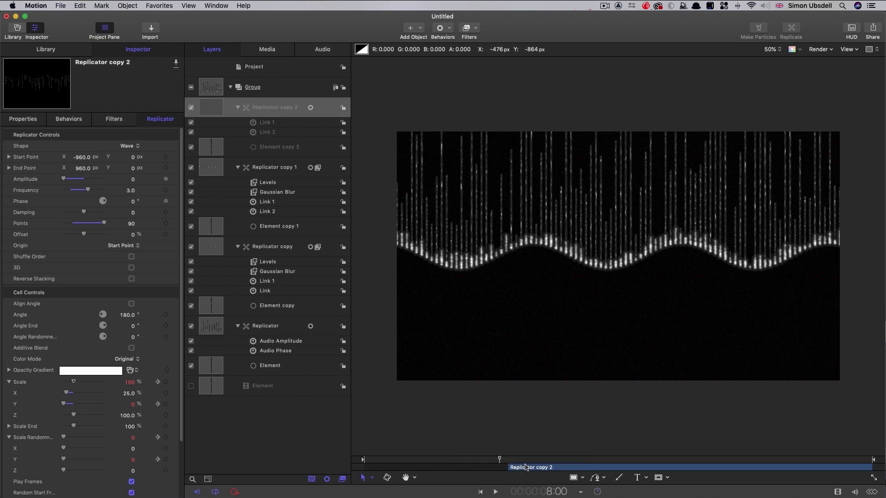
pyautogui.moveTo(499, 460); pyautogui.dragTo(595, 466)
# - Set the Opacity of Replicator copy 2 to 50%
pyautogui.click(208, 107)
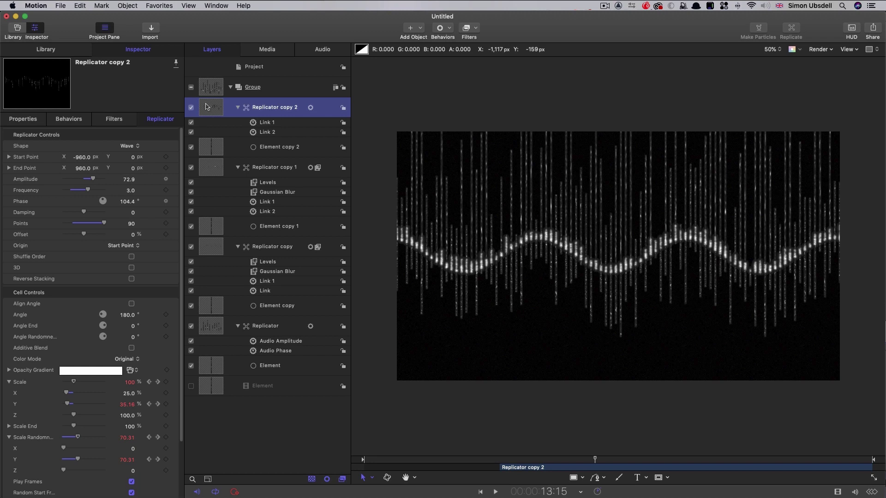
pyautogui.click(23, 119)
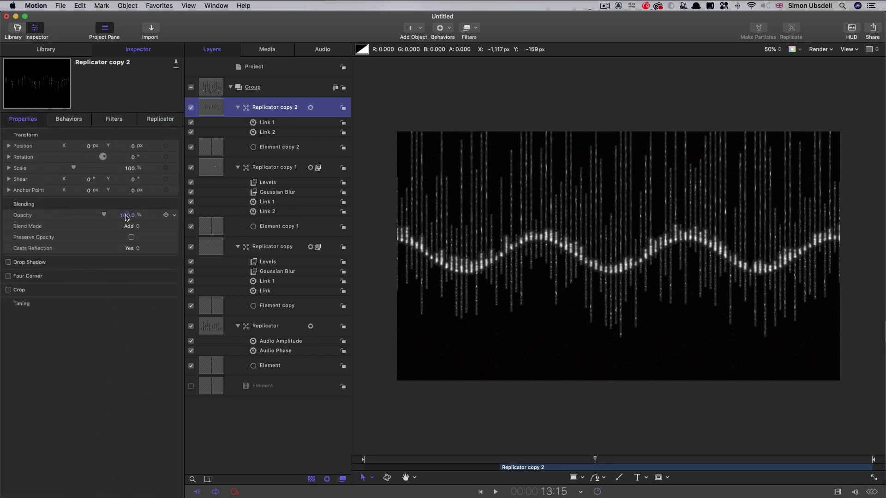
pyautogui.click(127, 216)
pyautogui.write('50')
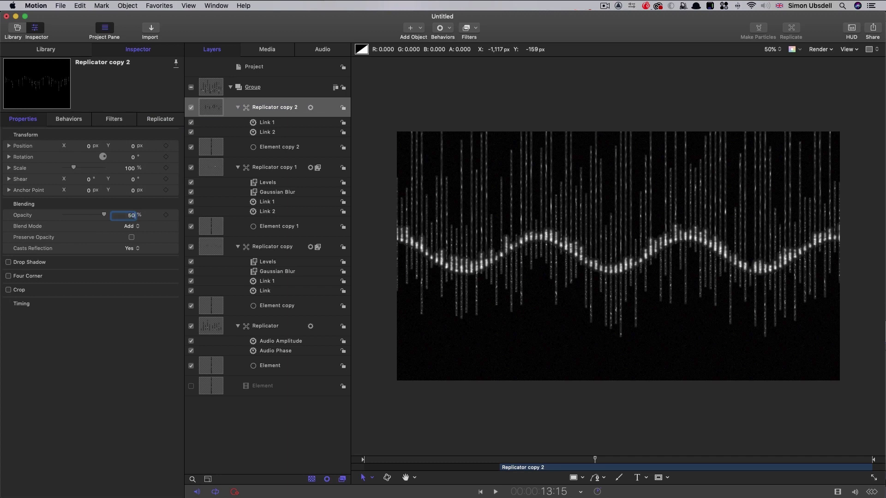
pyautogui.press('Return')
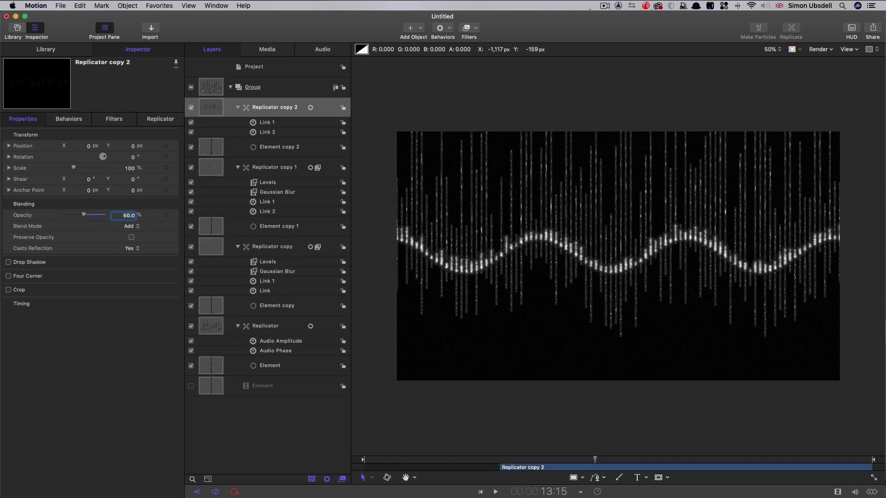
# - Show the original Replicator's cell Scale Y animation in the Keyframe Editor
pyautogui.moveTo(595, 459); pyautogui.dragTo(435, 468)
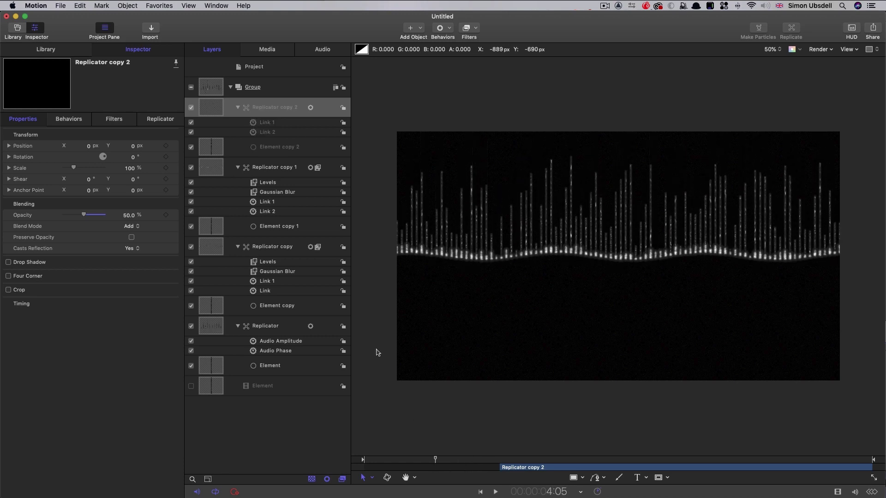
pyautogui.click(218, 328)
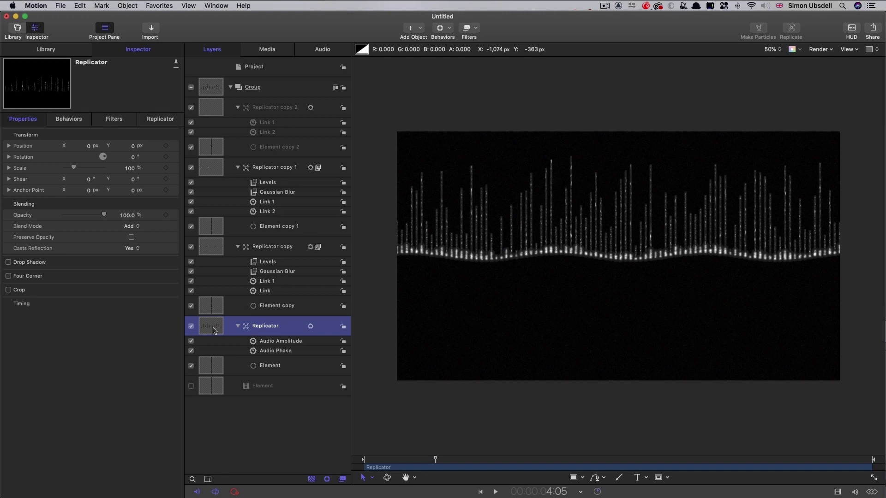
pyautogui.click(155, 121)
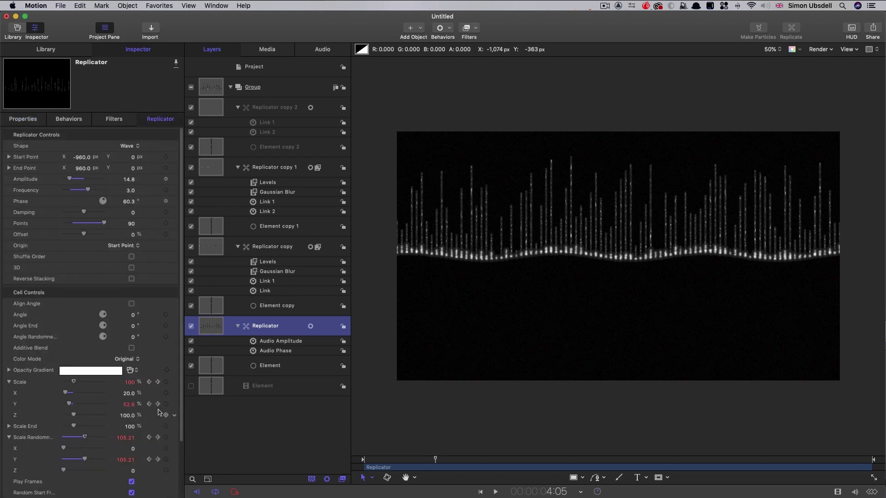
pyautogui.click(176, 405)
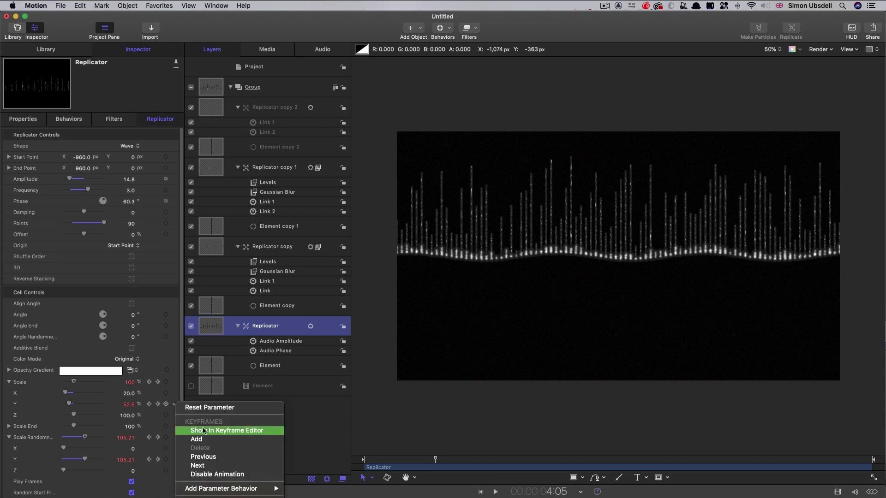
pyautogui.click(244, 432)
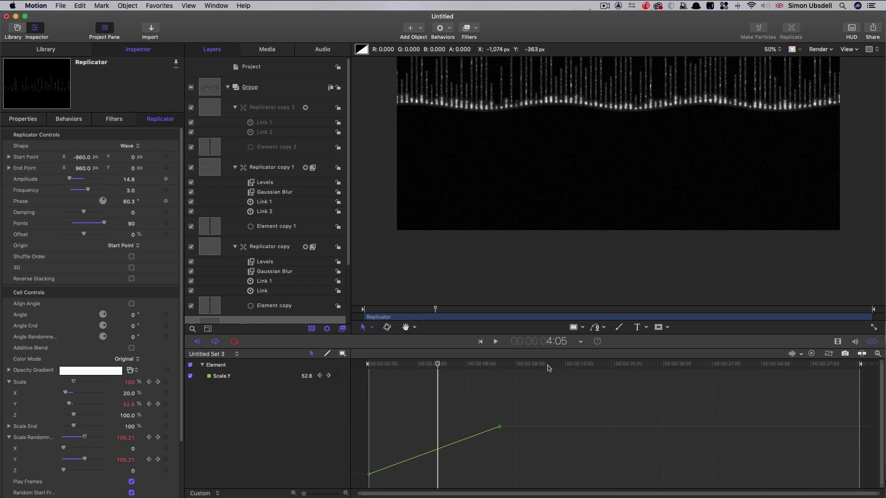
# - Add a Scale Y keyframe at 12:00 for the original Replicator and delete its keyframe at 8:00
pyautogui.moveTo(549, 367); pyautogui.dragTo(567, 369)
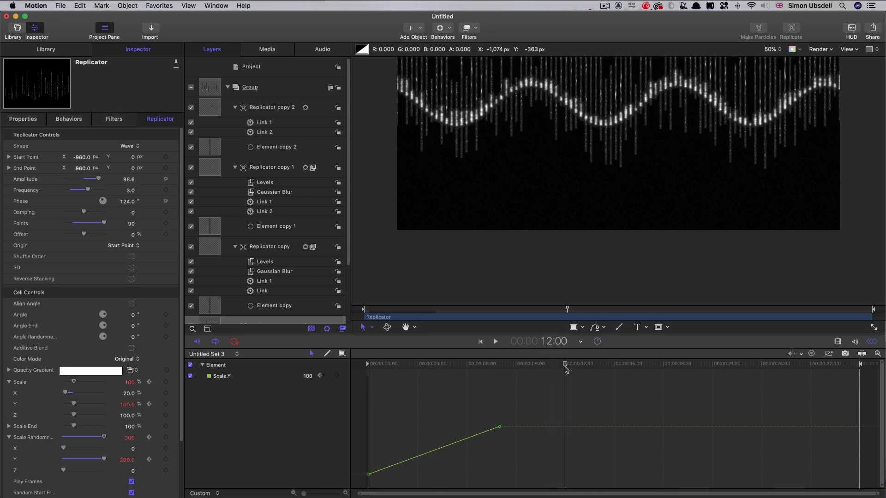
pyautogui.click(337, 376)
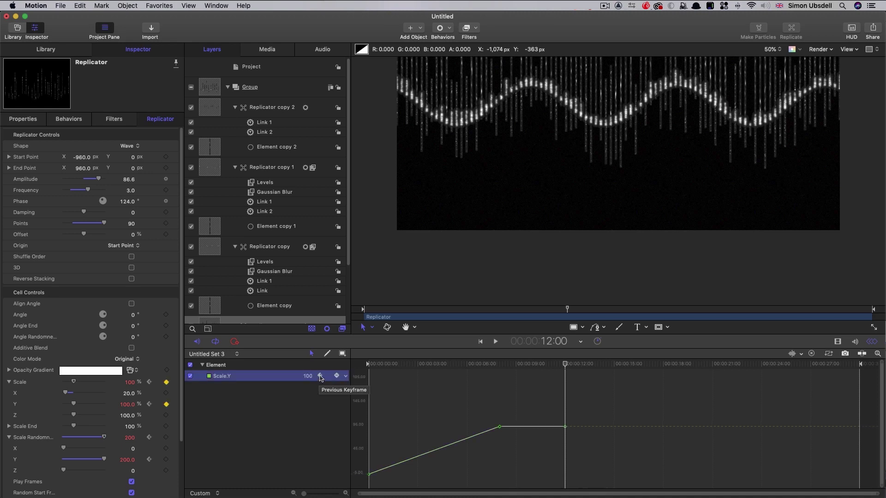
pyautogui.click(319, 375)
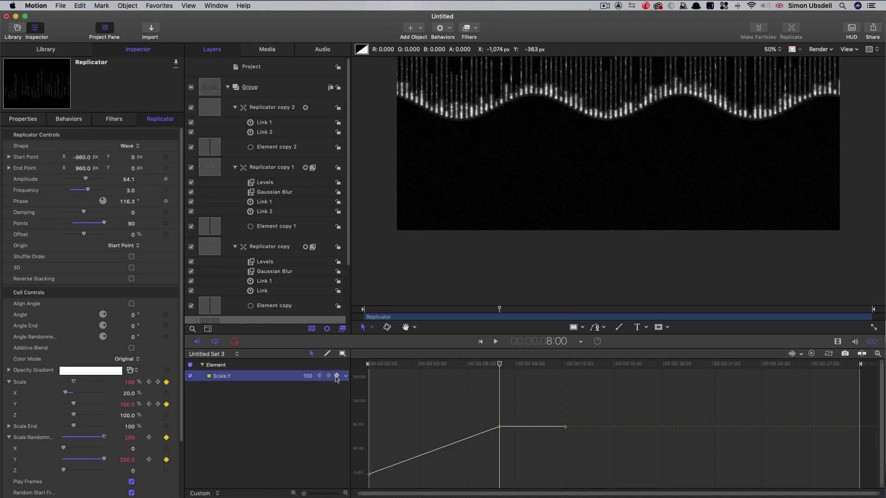
pyautogui.click(336, 376)
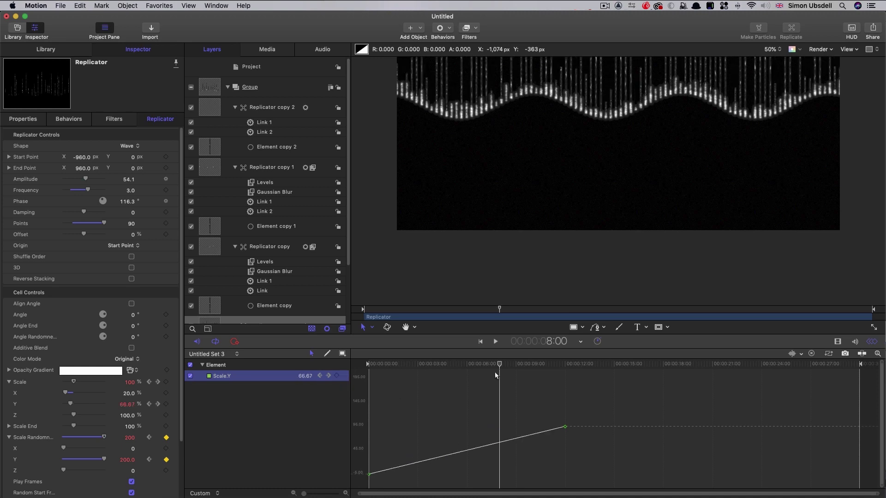
# - Set the original Replicator's Scale Y keyframe at 12:00 to 50
pyautogui.moveTo(501, 365); pyautogui.dragTo(435, 369)
pyautogui.click(425, 291)
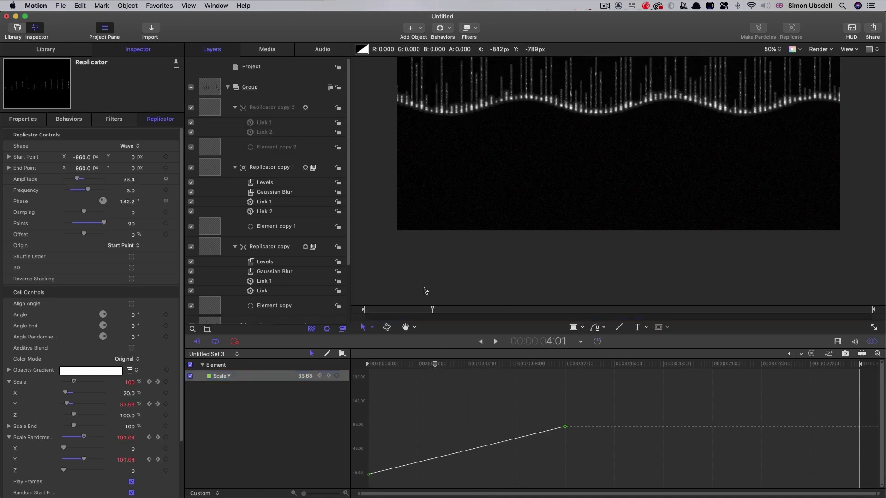
pyautogui.hotkey('shift', 'z')
pyautogui.click(328, 375)
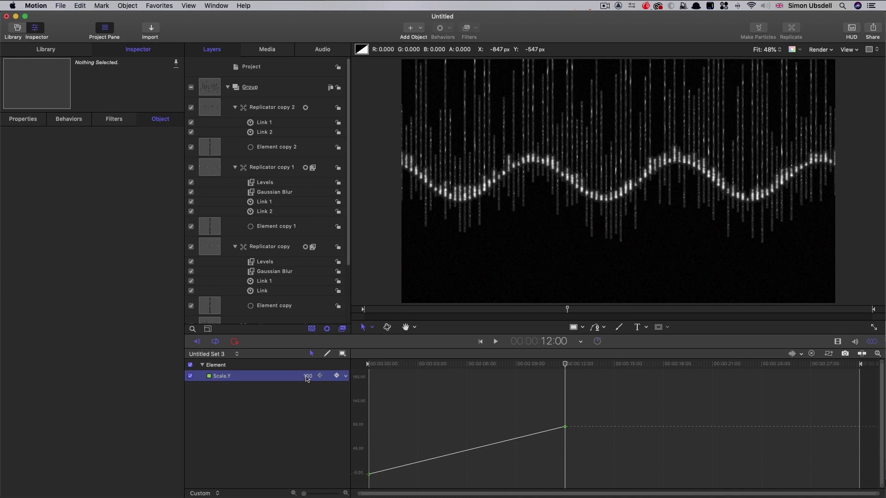
pyautogui.click(306, 376)
pyautogui.write('50')
pyautogui.press('Return')
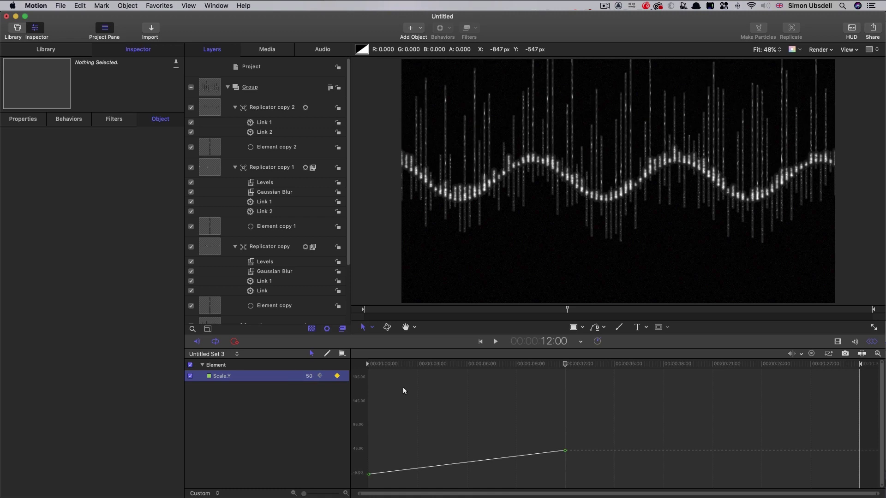
pyautogui.moveTo(571, 368)
pyautogui.mouseDown()
pyautogui.moveTo(422, 371)
pyautogui.moveTo(573, 380)
pyautogui.mouseUp()
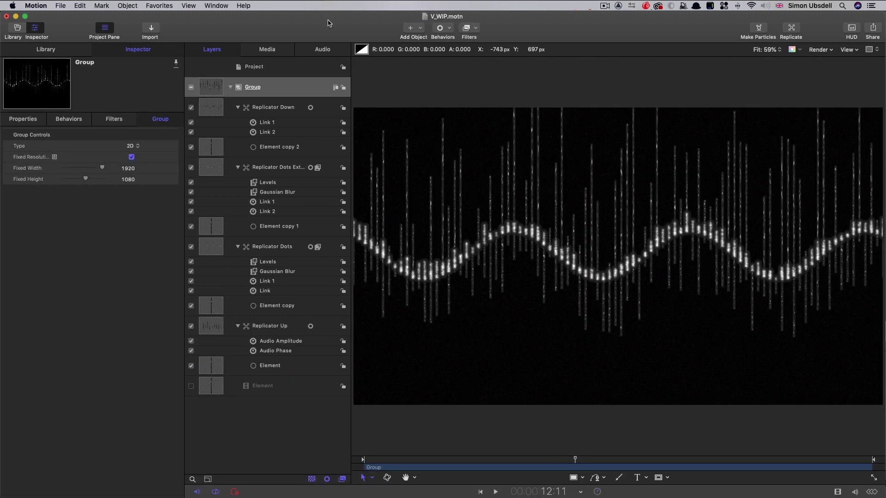
# - Create a new project-level group and send it to the back, below the waveform group
pyautogui.click(290, 70)
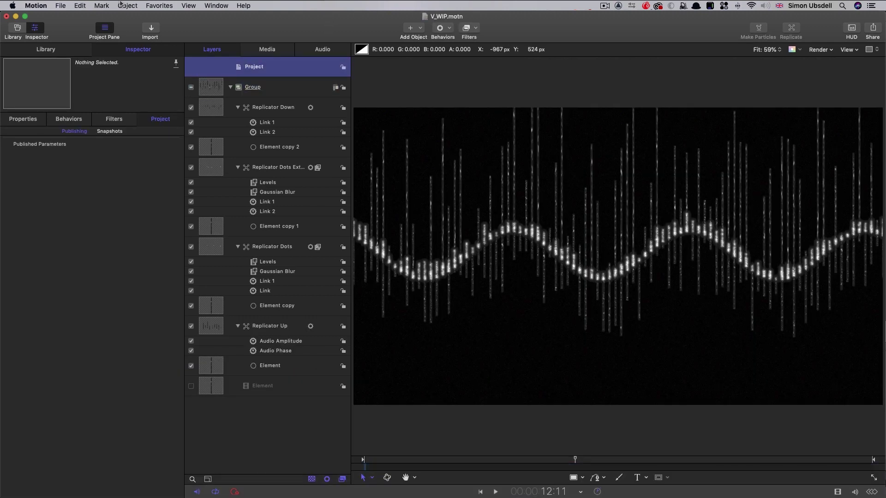
pyautogui.click(121, 5)
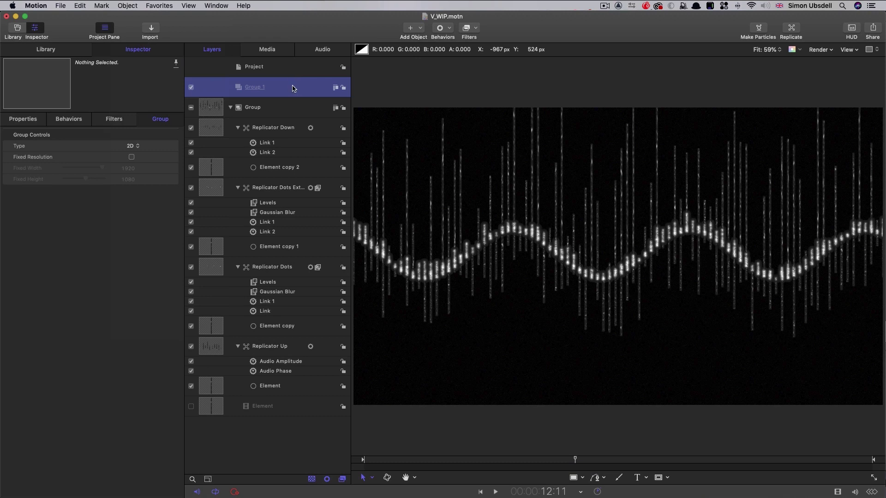
pyautogui.press('super+shift+bracketleft')
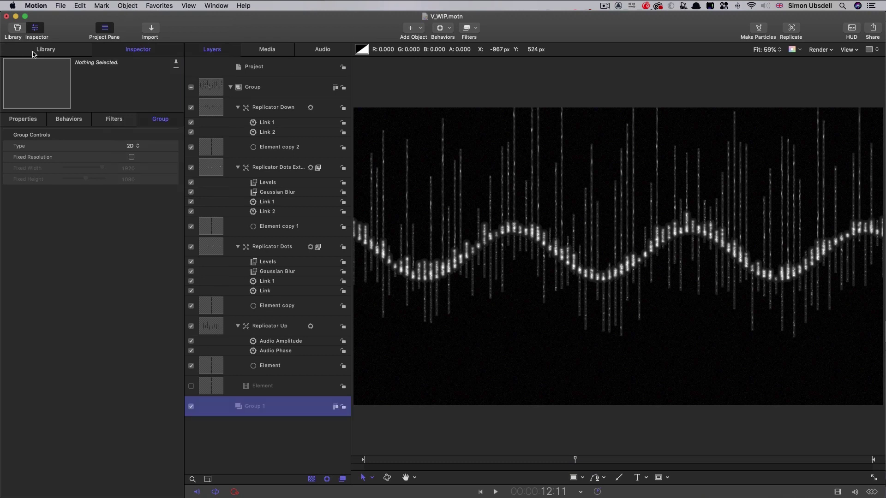
# - Add a Color Solid generator to the new empty group behind the waveform
pyautogui.click(44, 50)
pyautogui.click(20, 144)
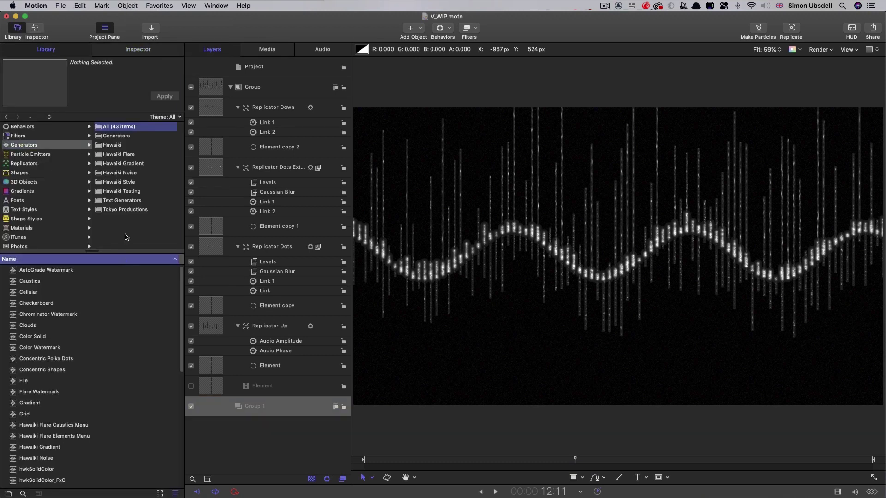
pyautogui.moveTo(15, 338); pyautogui.dragTo(277, 410)
pyautogui.click(147, 51)
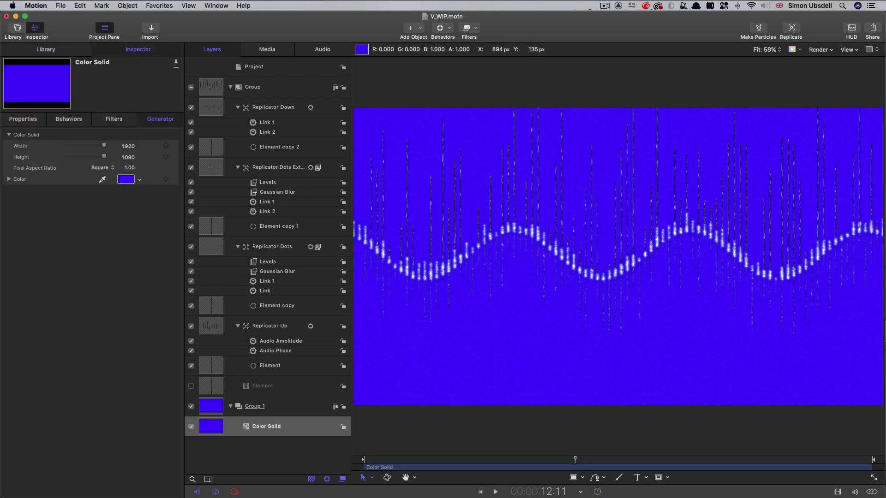
# - Darken the Color Solid's blue to 3% brightness for a near-black navy background
pyautogui.click(125, 179)
pyautogui.moveTo(115, 332); pyautogui.dragTo(80, 335)
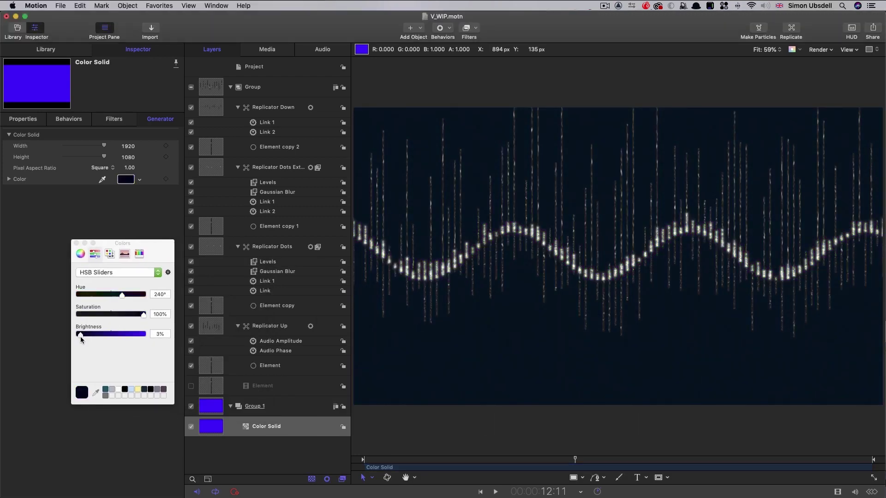
pyautogui.click(77, 243)
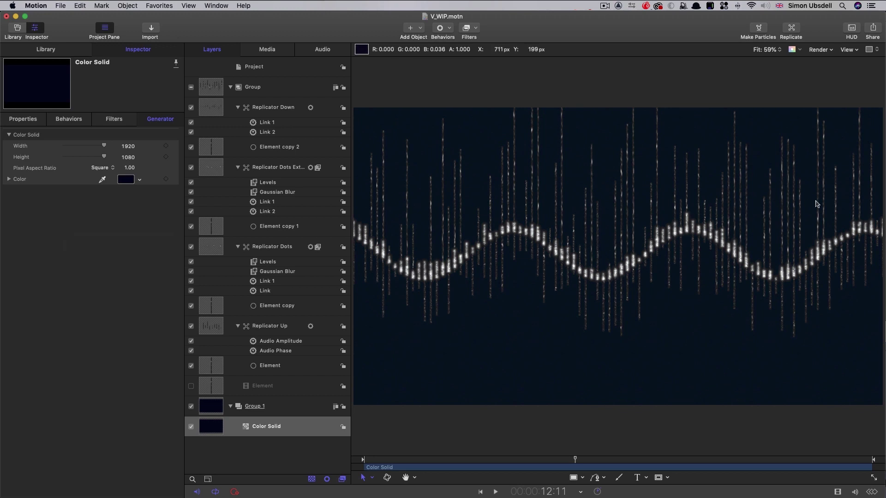
# - Set the Blend Mode of the group containing the replicators to Add
pyautogui.press('F1')
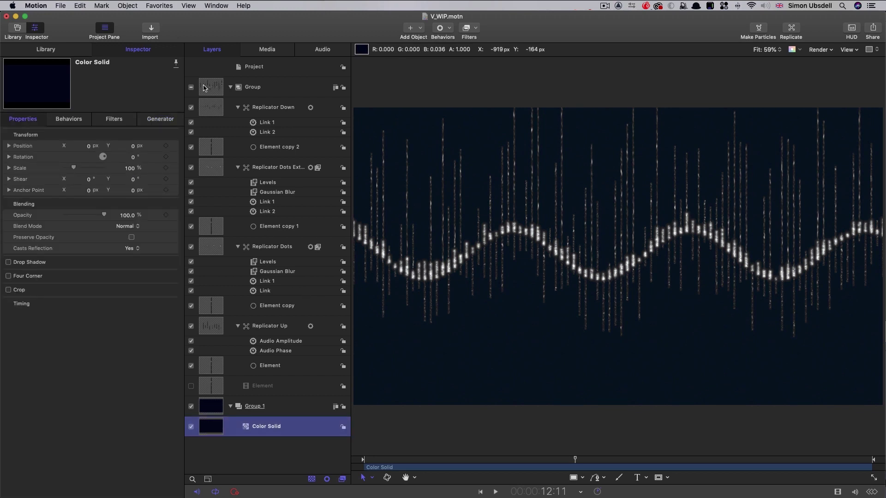
pyautogui.click(208, 88)
pyautogui.click(122, 228)
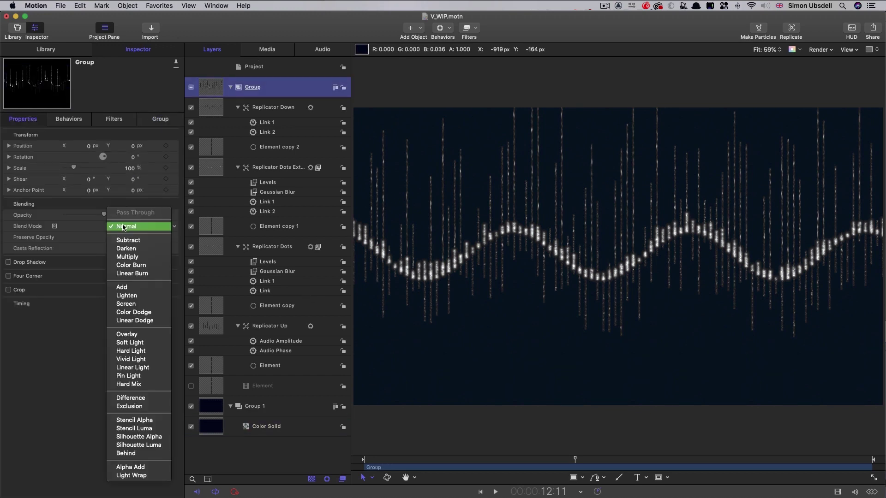
pyautogui.click(131, 287)
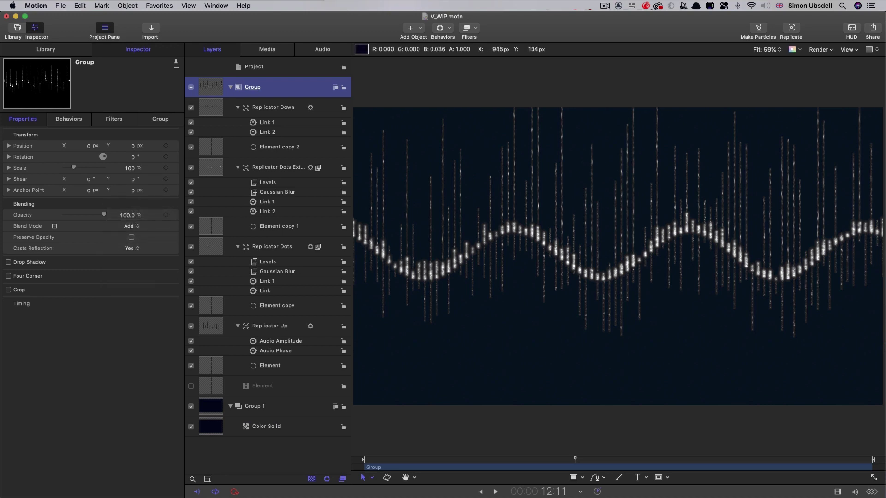
# - Create a new project-level group above the waveform group and move the disabled source Element layer into it
pyautogui.click(265, 68)
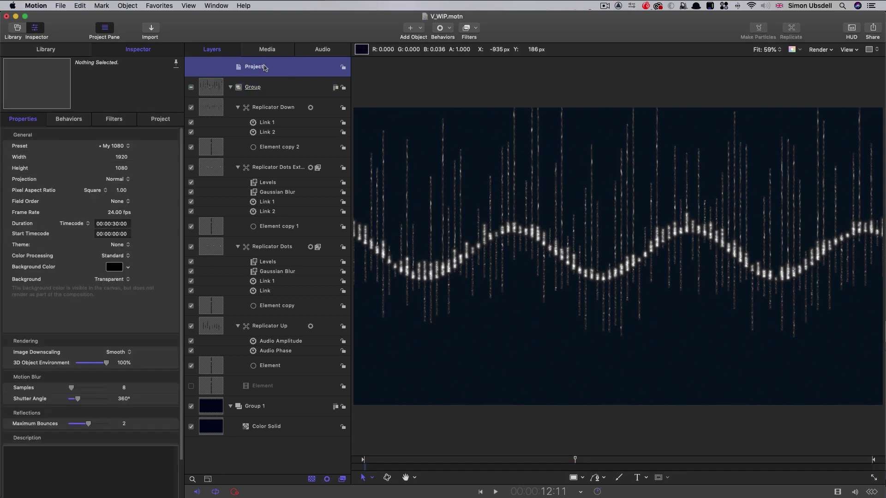
pyautogui.click(125, 5)
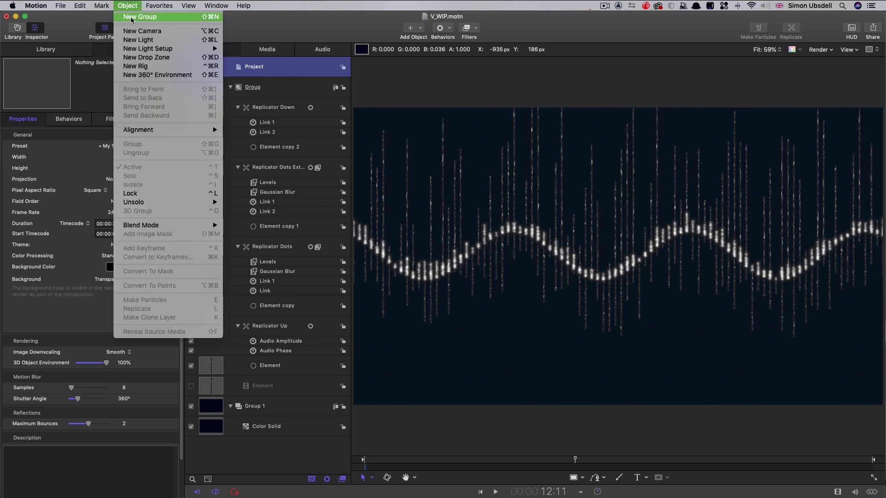
pyautogui.click(131, 18)
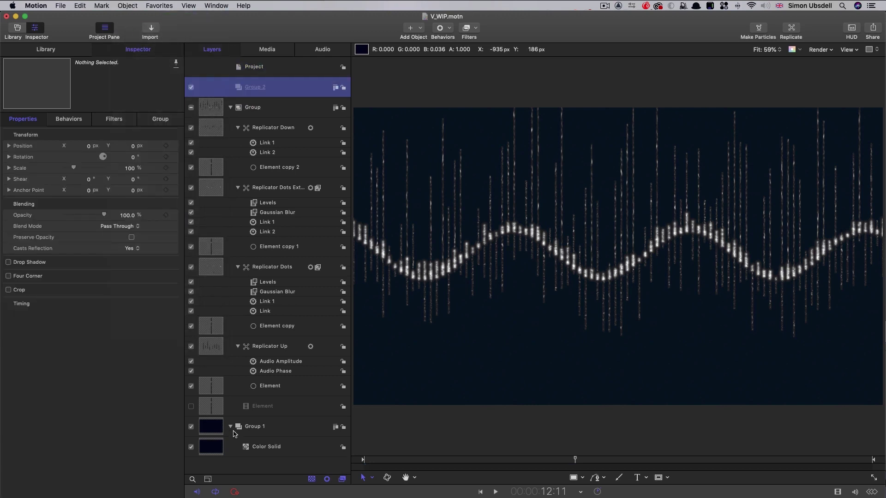
pyautogui.click(210, 409)
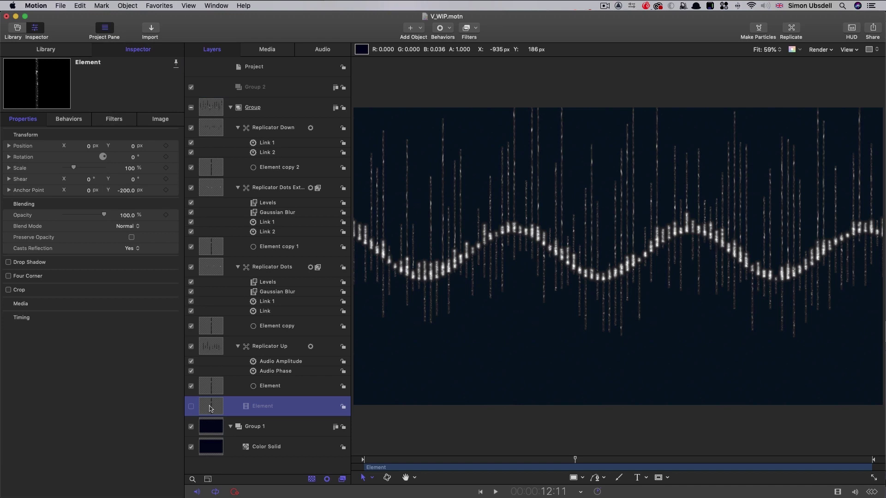
pyautogui.moveTo(210, 409); pyautogui.dragTo(265, 90)
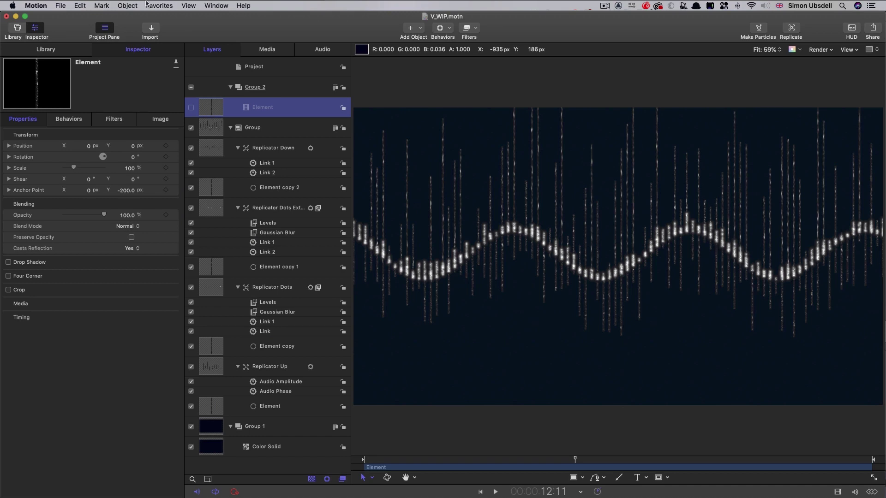
# - Make a particle emitter from the source Element layer, with a Rectangle shape and Random Fill arrangement
pyautogui.click(128, 5)
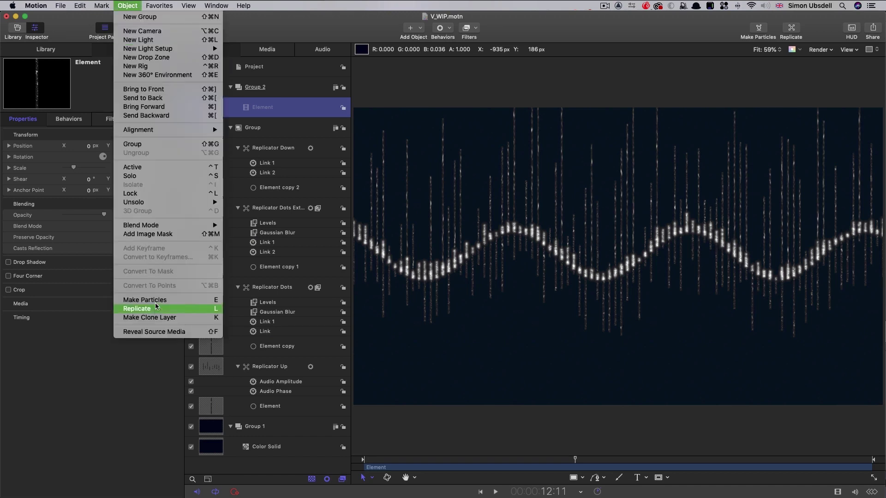
pyautogui.press('Return')
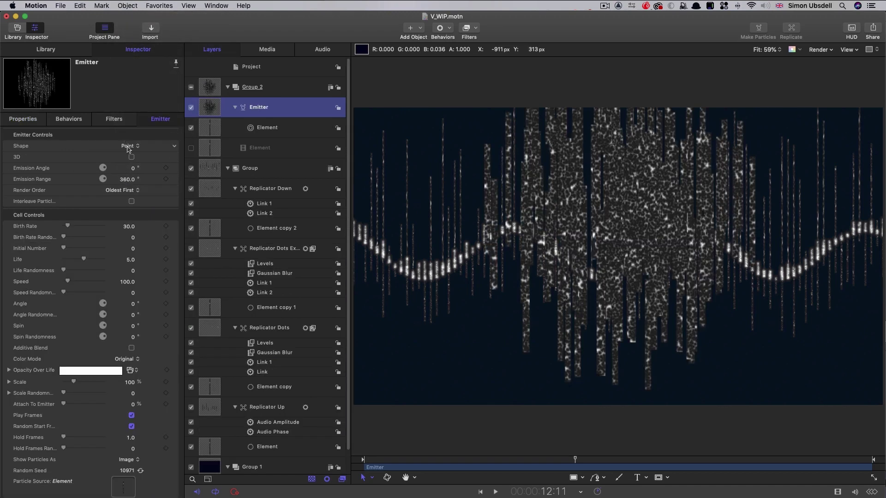
pyautogui.click(129, 147)
pyautogui.click(131, 168)
pyautogui.click(126, 157)
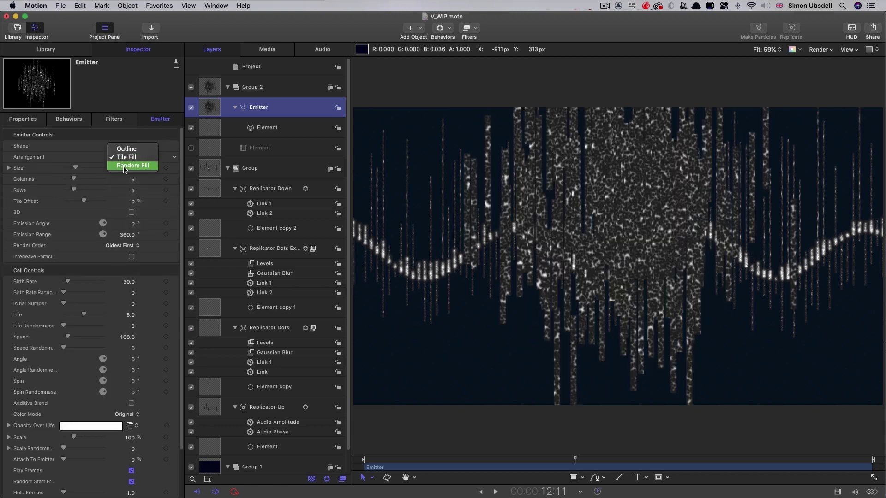
pyautogui.click(127, 167)
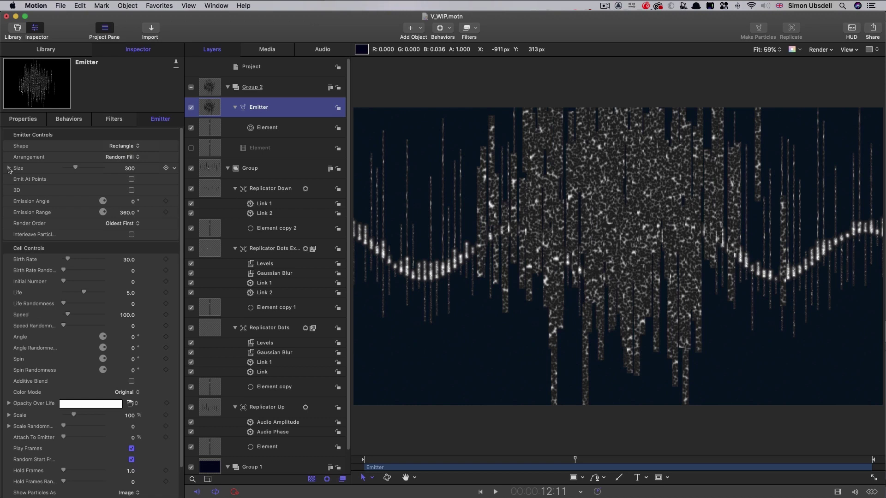
# - Set the emitter's rectangle size to 1920 wide and 100 high
pyautogui.click(9, 169)
pyautogui.click(129, 179)
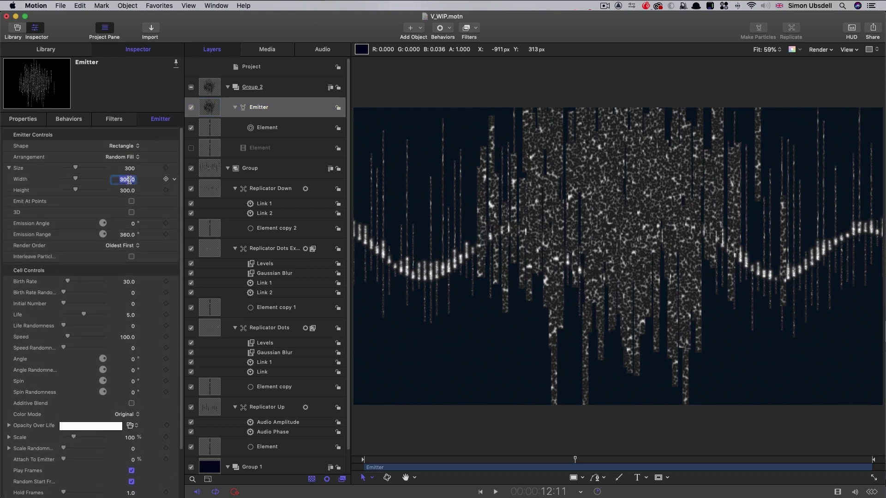
pyautogui.write('1920')
pyautogui.press('Return')
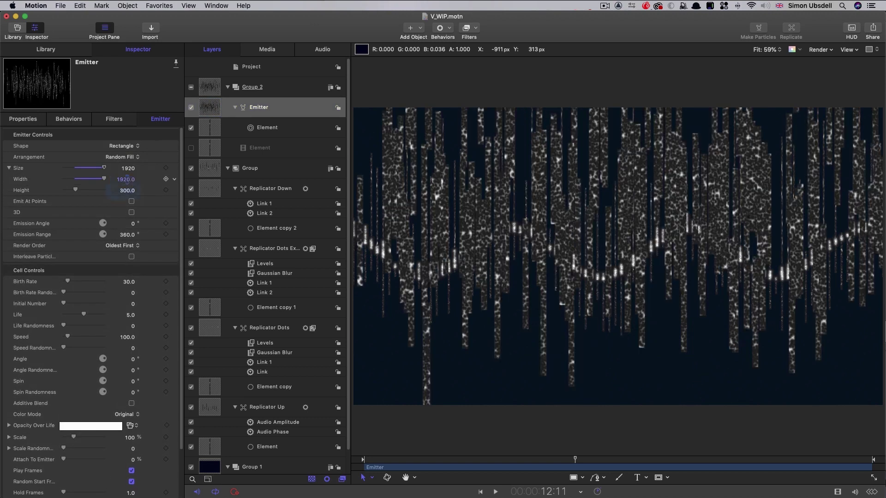
pyautogui.click(125, 190)
pyautogui.write('100')
pyautogui.press('Return')
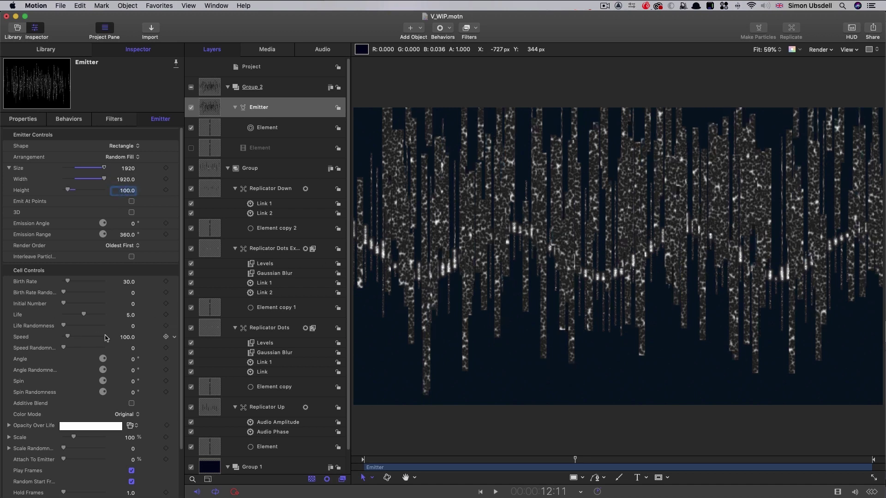
# - Set the emitter's particle Speed to 250 and Speed Randomness to 100
pyautogui.click(132, 337)
pyautogui.write('250')
pyautogui.press('Tab')
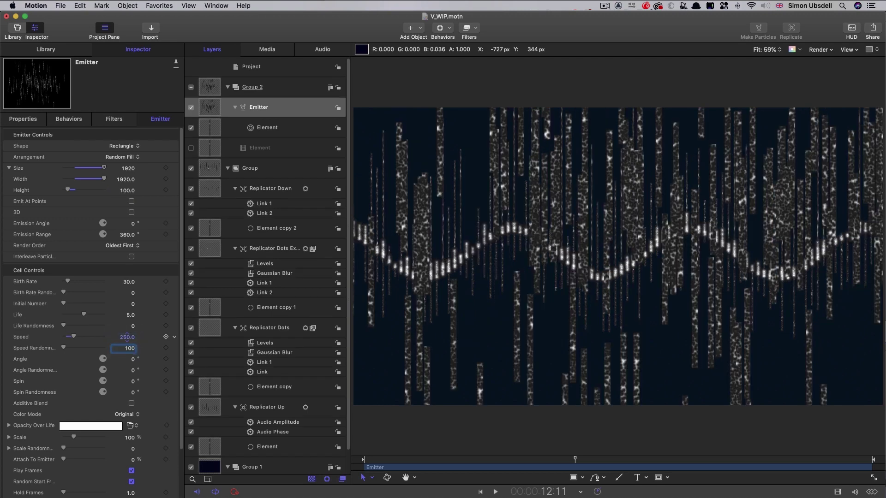
pyautogui.write('100')
pyautogui.press('Return')
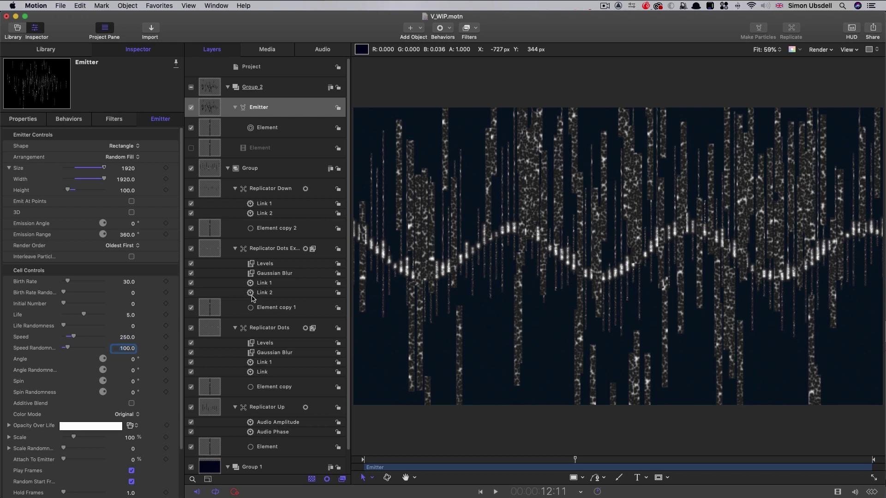
# - Shrink the emitter's particles to small dots by setting Scale X to 35% and Scale Y to 2%
pyautogui.scroll(-5, 81, 359)
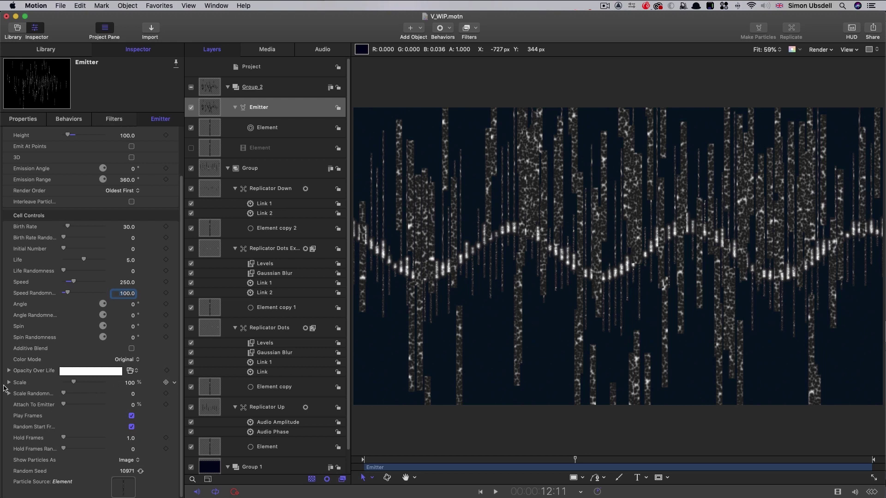
pyautogui.click(9, 383)
pyautogui.click(127, 393)
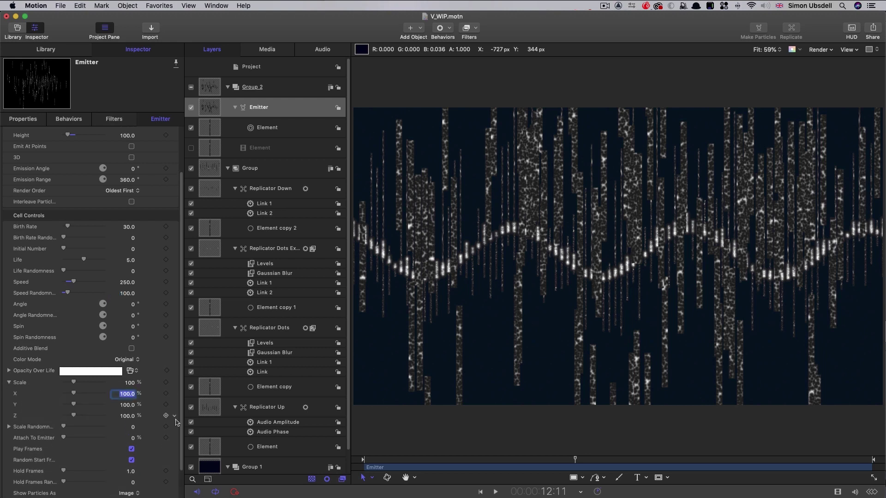
pyautogui.write('35')
pyautogui.press('Tab')
pyautogui.write('2')
pyautogui.press('Return')
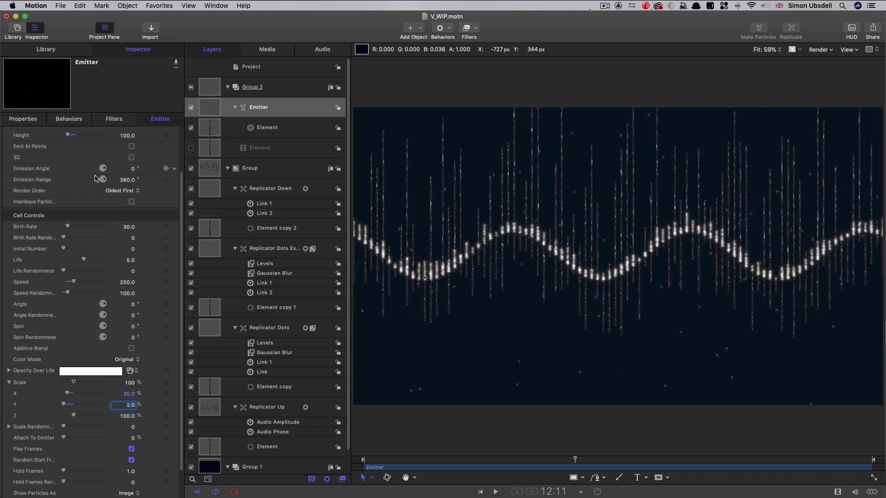
# - Aim the emitter's particles straight up with an Emission Angle of 90° and an Emission Range of 0°
pyautogui.scroll(5, 107, 198)
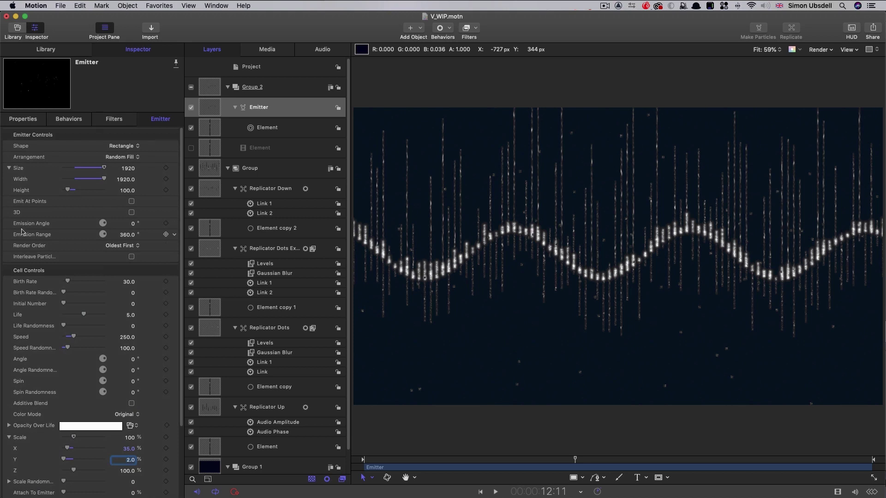
pyautogui.click(133, 225)
pyautogui.write('90')
pyautogui.press('Tab')
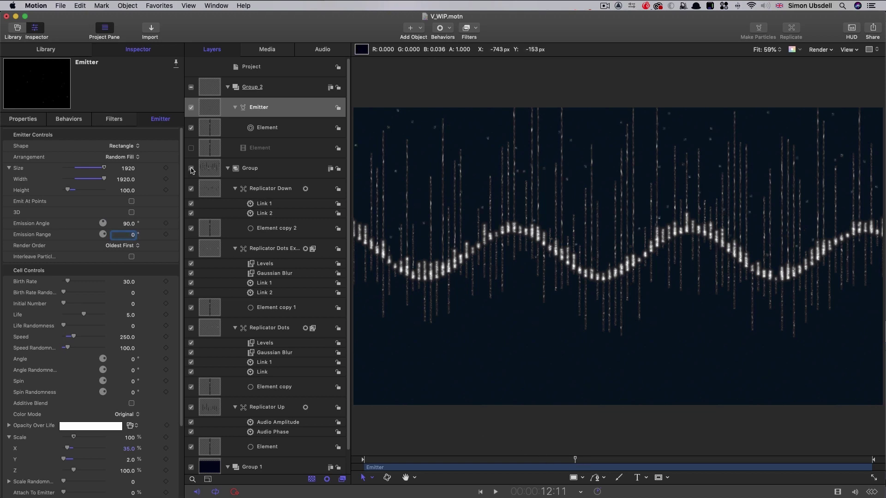
# - Hide the waveform group and play the project from the beginning to preview the emitter's particles alone
pyautogui.click(191, 169)
pyautogui.moveTo(574, 460); pyautogui.dragTo(317, 461)
pyautogui.press('space')
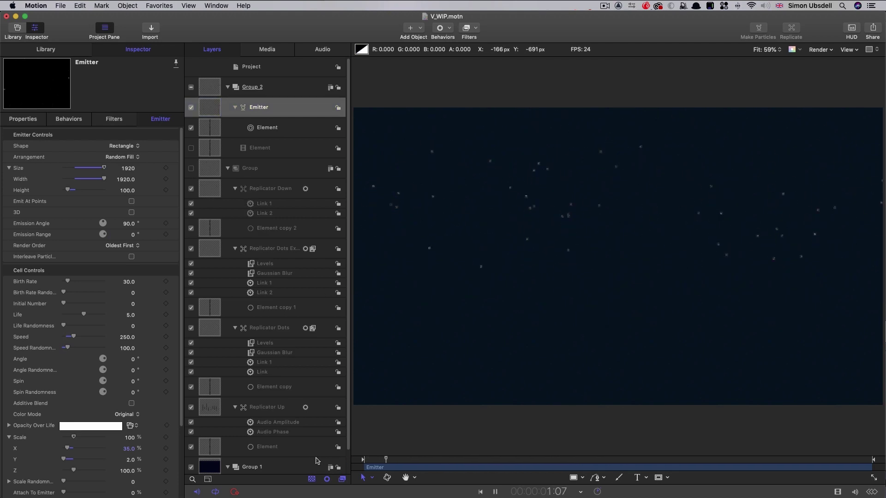
pyautogui.press('space')
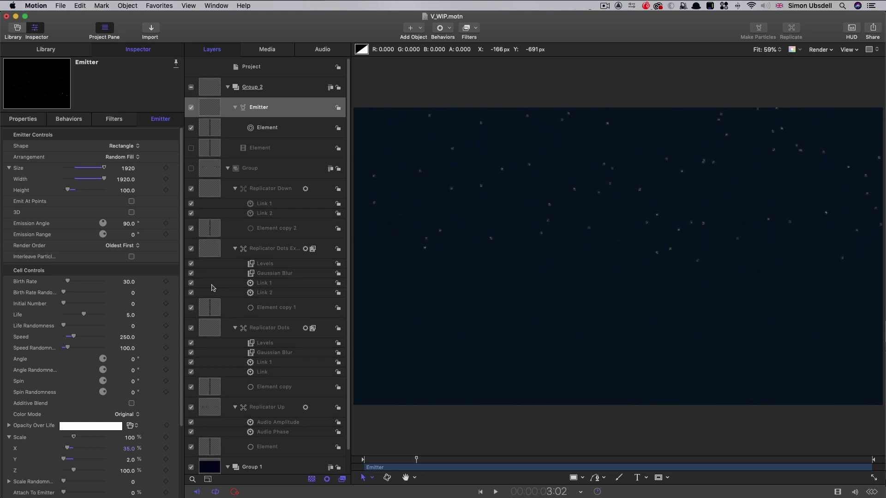
# - Set the emitter's Birth Rate to 15
pyautogui.click(127, 282)
pyautogui.write('15')
pyautogui.press('Return')
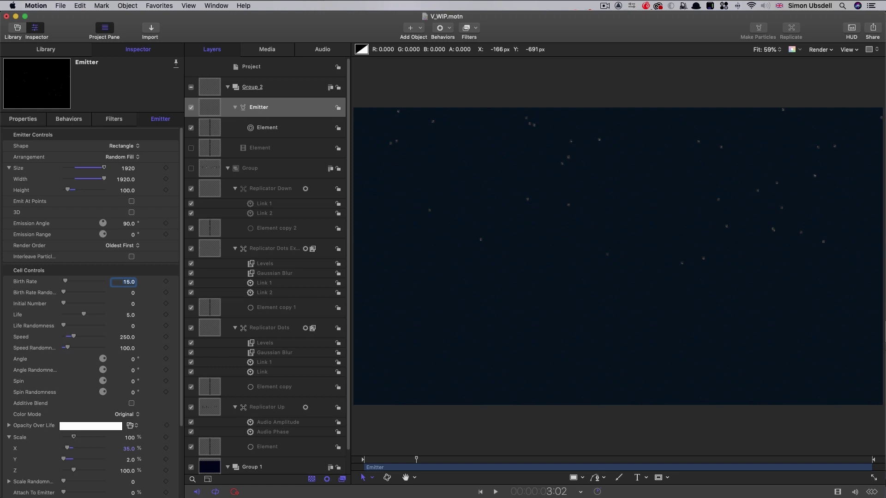
# - Duplicate the emitter and set the copy's Emission Angle to 270° so its particles travel downward
pyautogui.rightClick(210, 106)
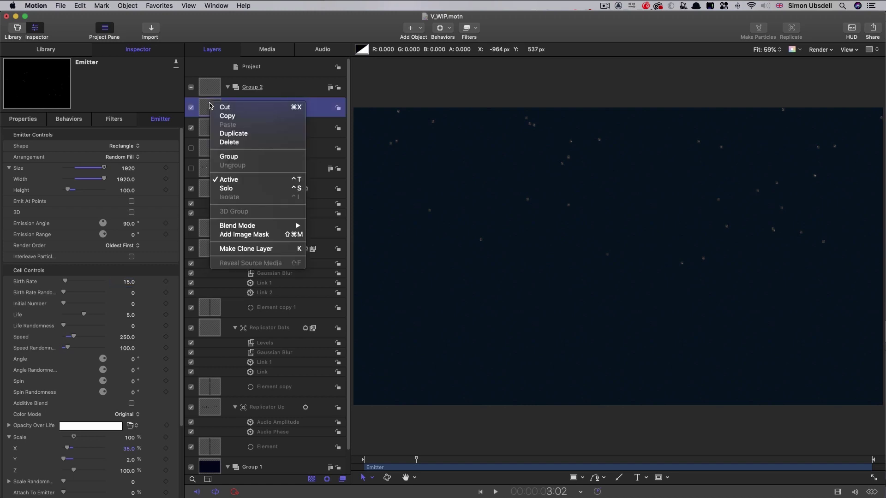
pyautogui.click(233, 139)
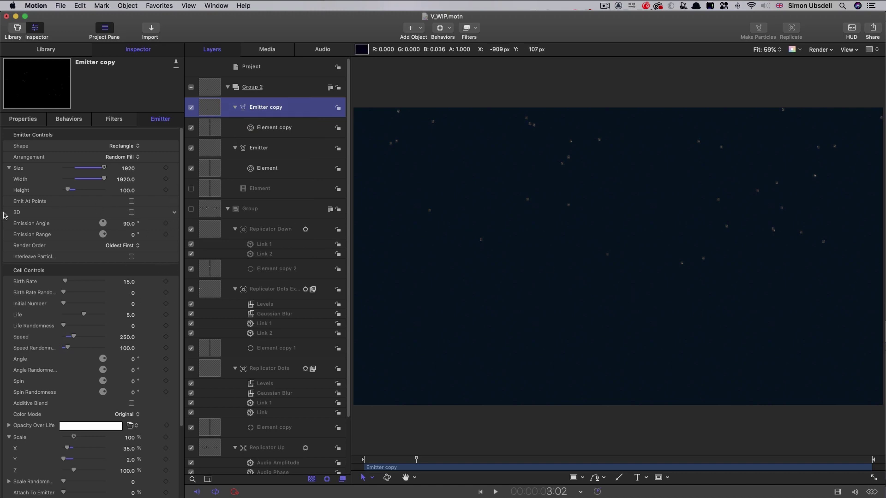
pyautogui.click(130, 224)
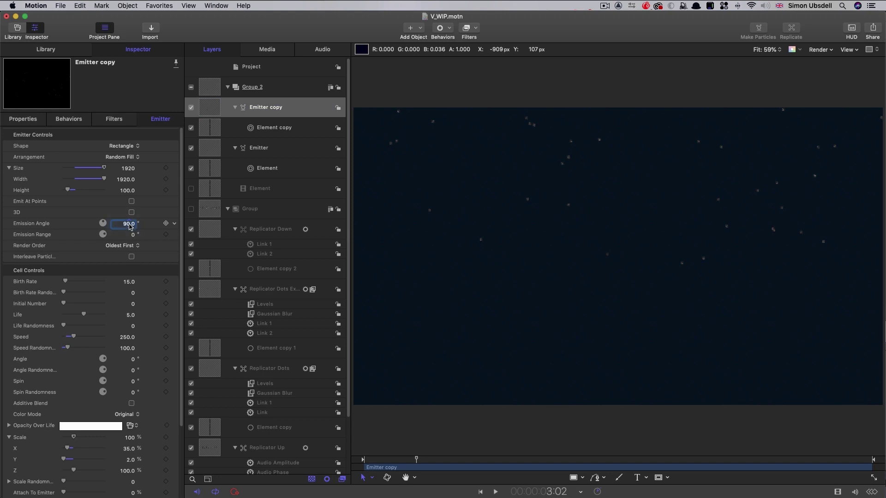
pyautogui.write('27')
# - Trim the start of the duplicated emitter to 16:00 and check the particles further along the timeline
pyautogui.moveTo(415, 461); pyautogui.dragTo(635, 468)
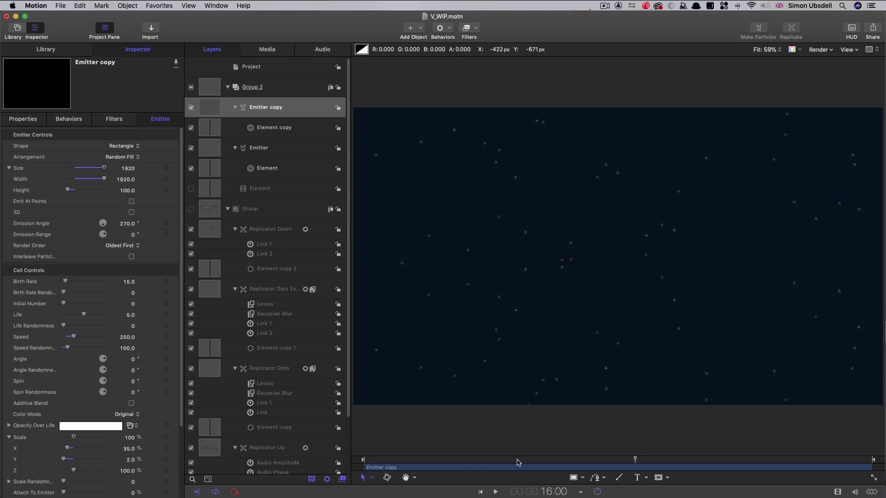
pyautogui.click(215, 112)
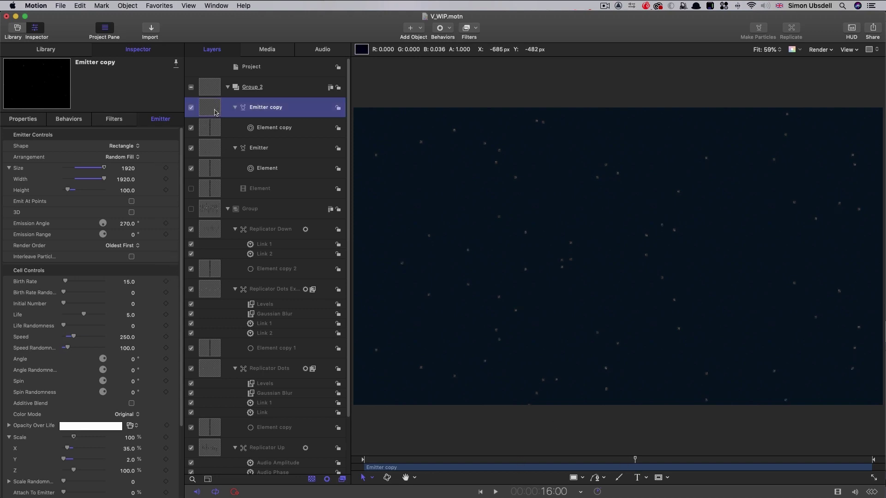
pyautogui.press('i')
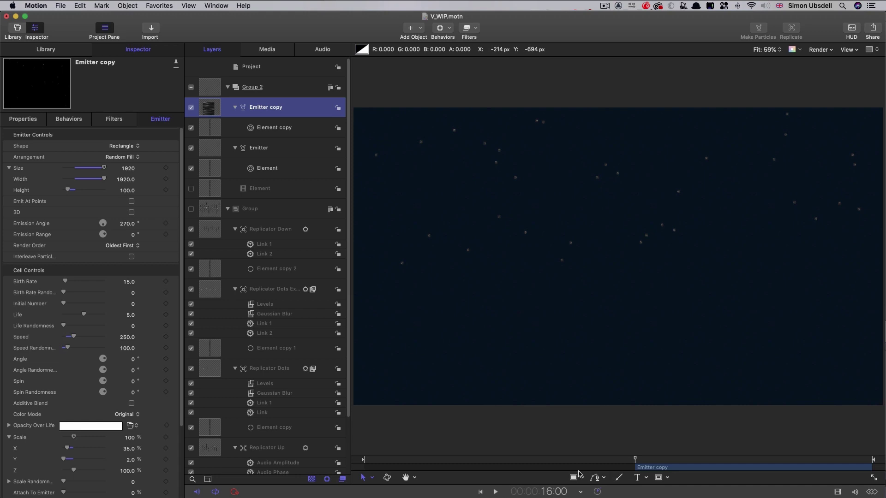
pyautogui.moveTo(636, 462); pyautogui.dragTo(699, 471)
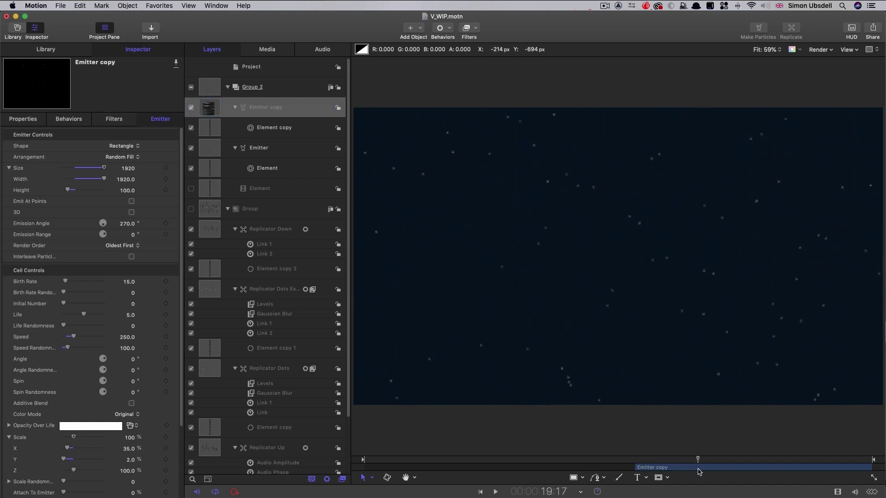
# - Show the waveform group again, rename it Main and the emitter group Particles, and move Particles into Main
pyautogui.click(191, 209)
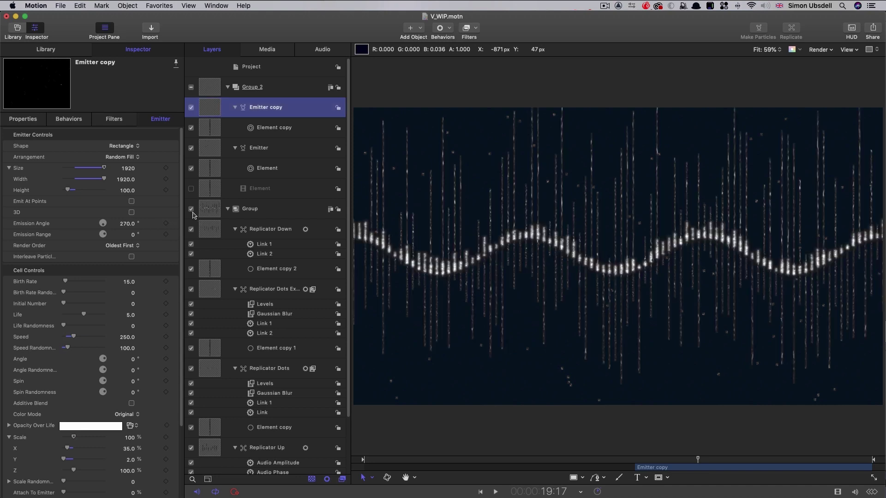
pyautogui.click(210, 86)
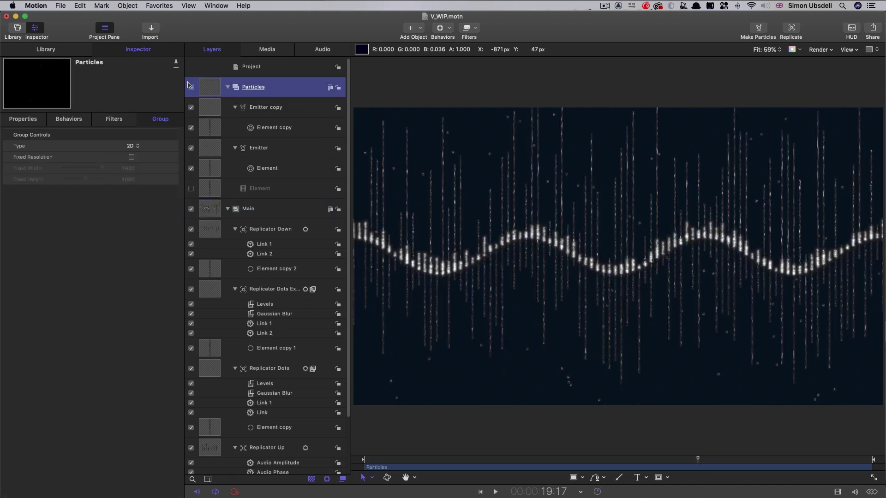
pyautogui.moveTo(209, 88); pyautogui.dragTo(236, 221)
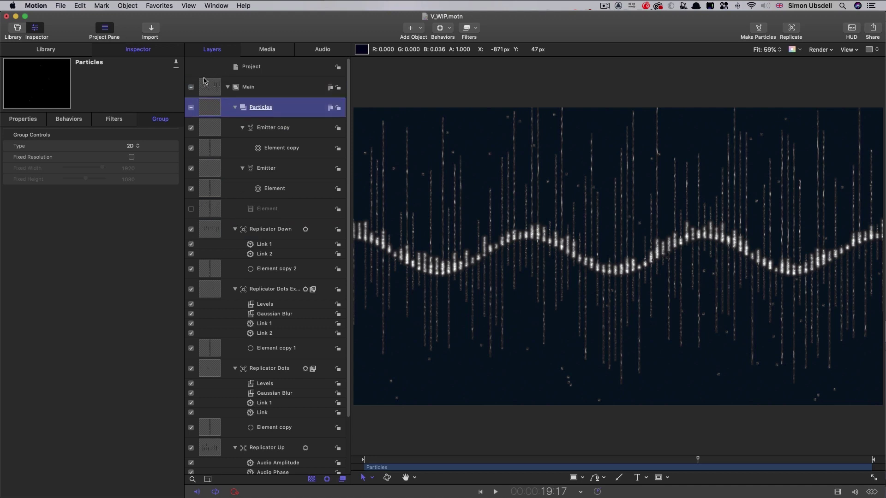
# - Apply the Hawaiki Super Glow filter to the Main group
pyautogui.click(210, 90)
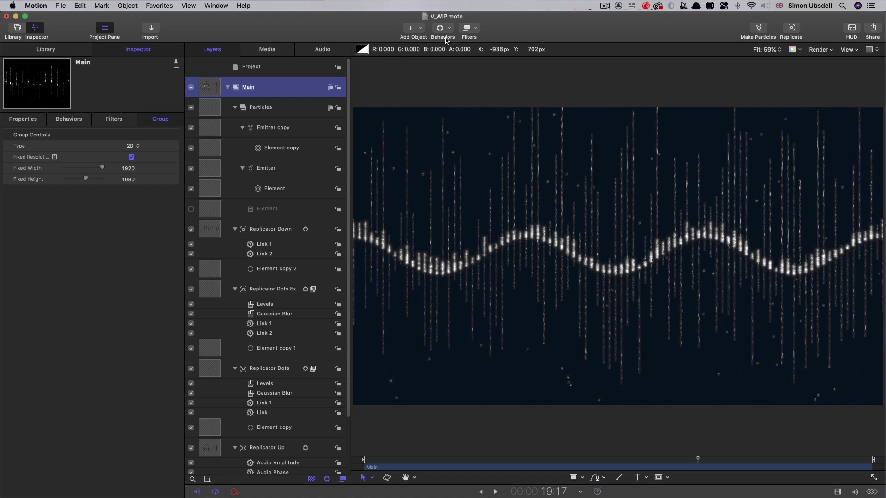
pyautogui.click(476, 26)
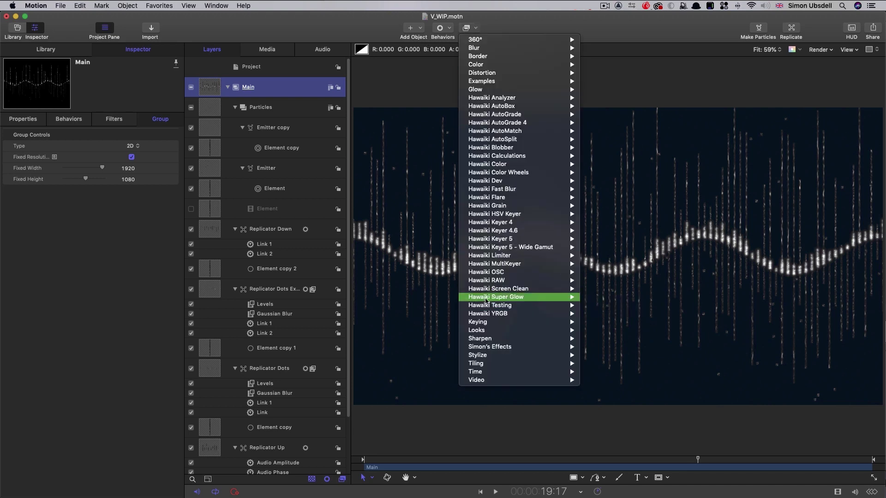
pyautogui.moveTo(487, 300)
pyautogui.click(627, 312)
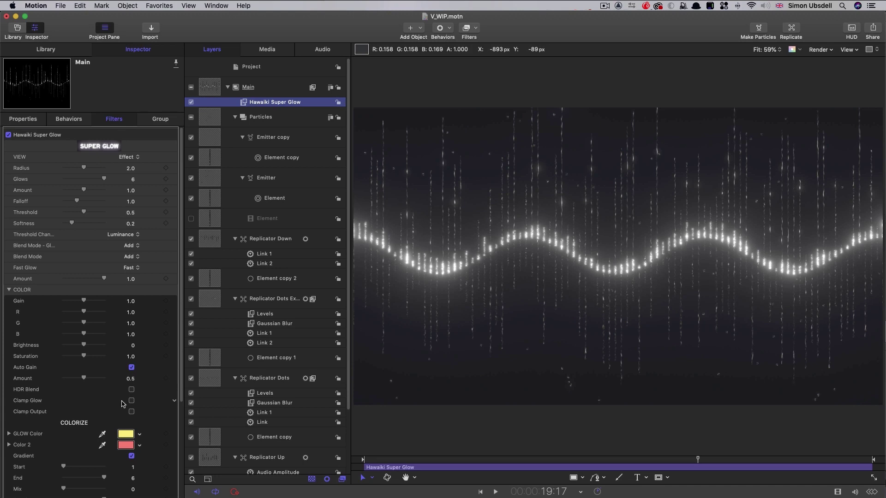
# - Set the Colorize glow Mix of the Hawaiki Super Glow filter to 0.75
pyautogui.moveTo(185, 392); pyautogui.dragTo(181, 486)
pyautogui.scroll(-1, 181, 486)
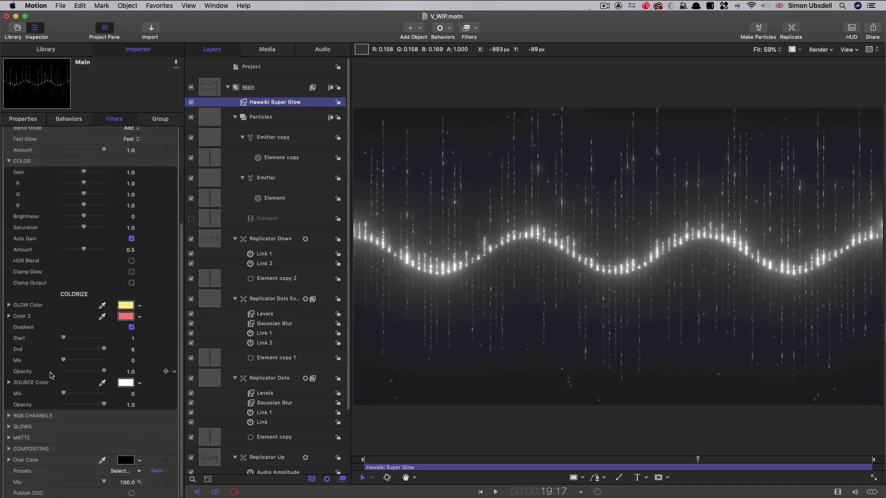
pyautogui.moveTo(64, 360); pyautogui.dragTo(89, 361)
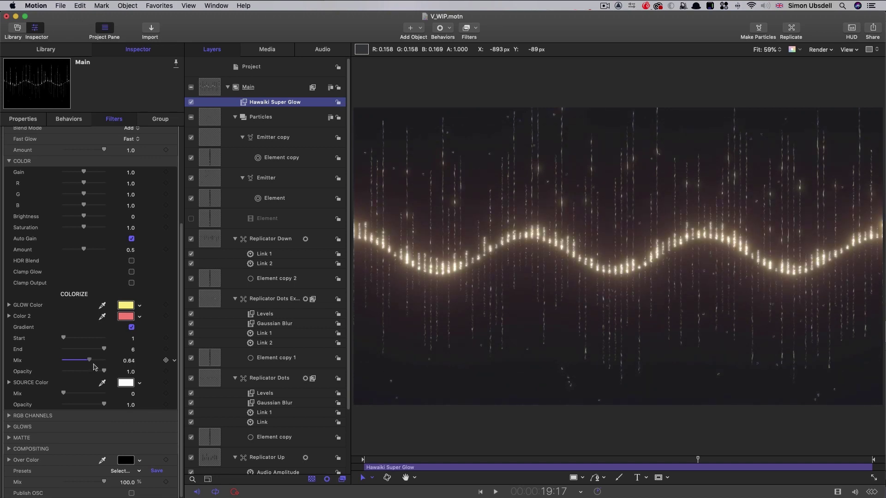
pyautogui.click(129, 360)
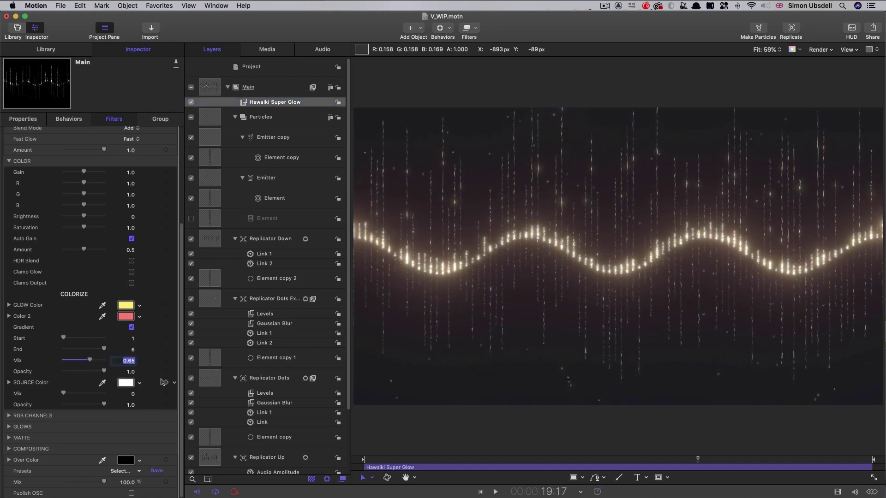
pyautogui.write('0.75')
pyautogui.press('Return')
# - Change the Super Glow's GLOW Color to cyan and its Color 2 to blue with a 224° hue
pyautogui.click(125, 305)
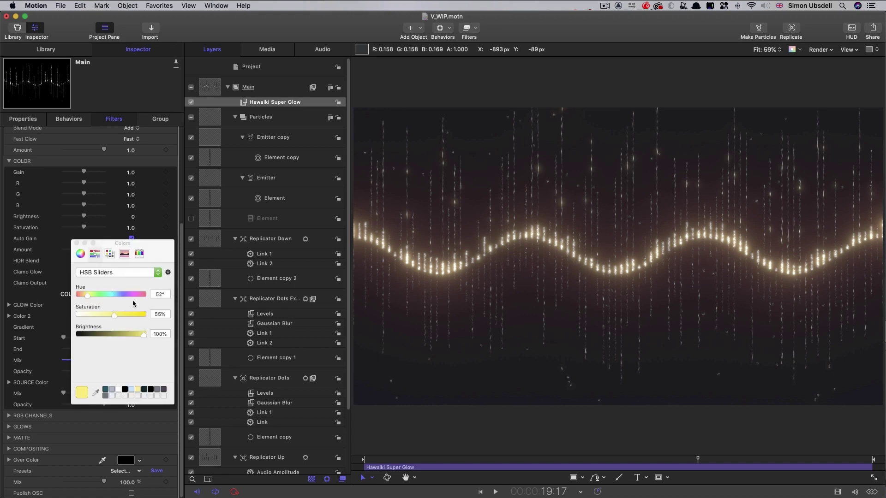
pyautogui.moveTo(86, 298); pyautogui.dragTo(77, 245)
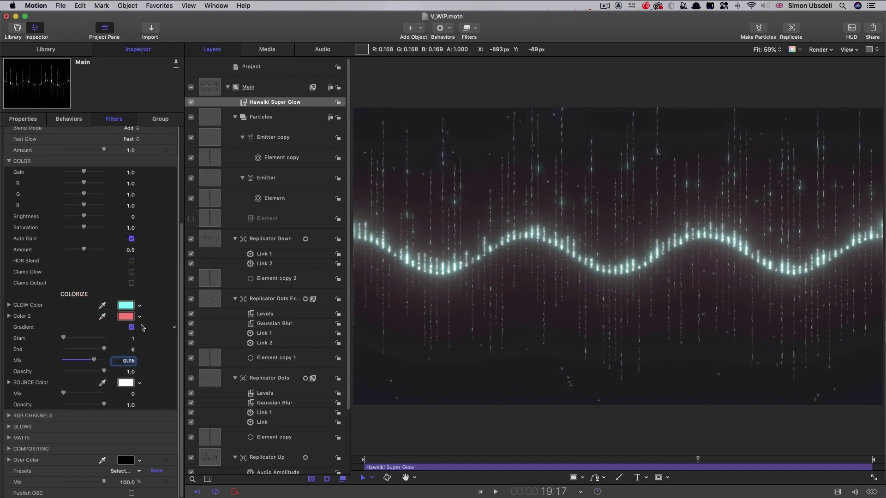
pyautogui.moveTo(79, 298); pyautogui.dragTo(118, 299)
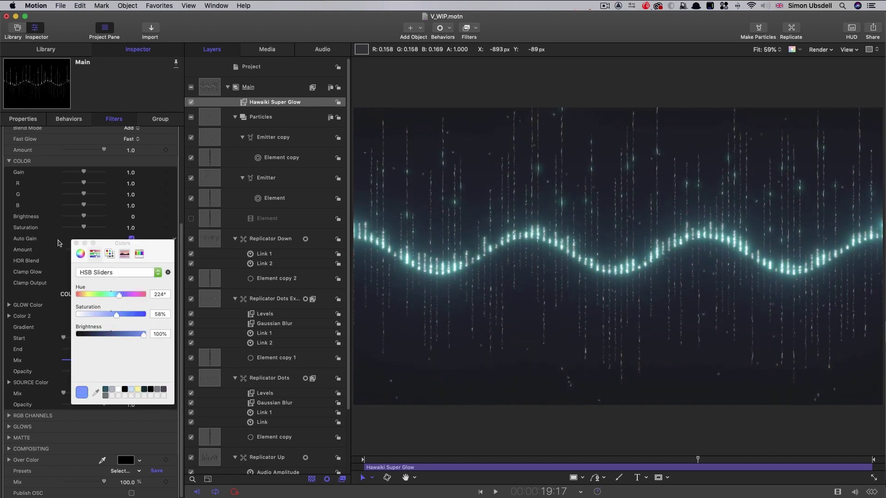
pyautogui.click(77, 244)
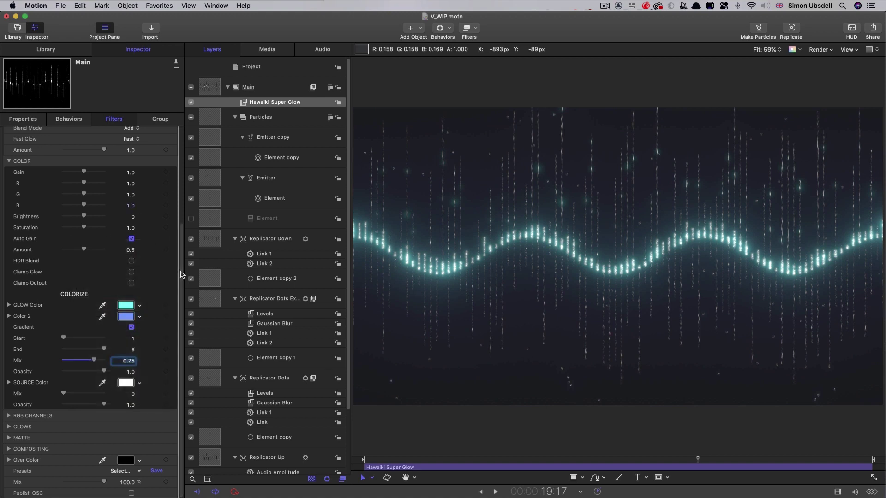
# - Compare the graphic with and without the Super Glow filter, and play the animation from the start
pyautogui.scroll(5, 174, 267)
pyautogui.click(191, 102)
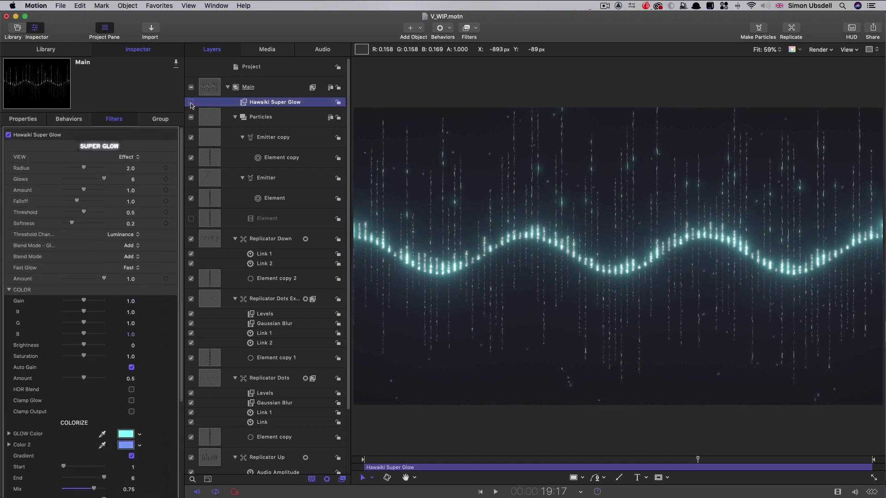
pyautogui.click(191, 102)
pyautogui.click(191, 102)
pyautogui.press('Home')
pyautogui.press('space')
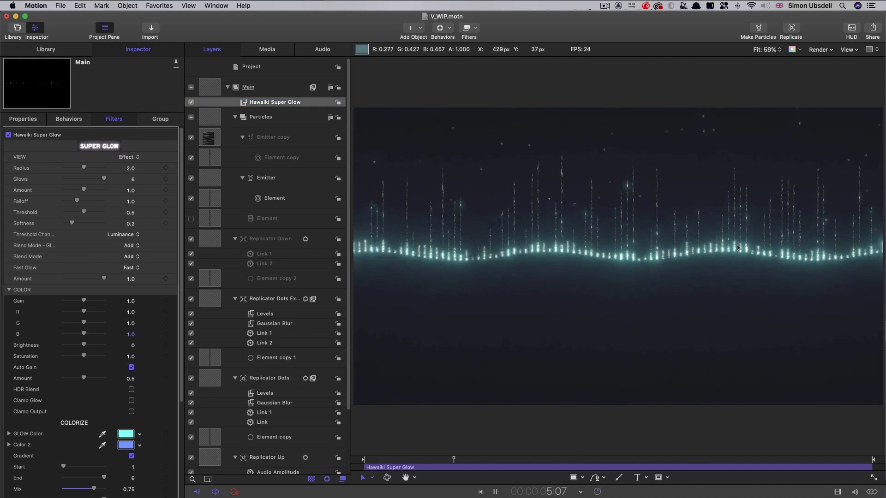
pyautogui.press('space')
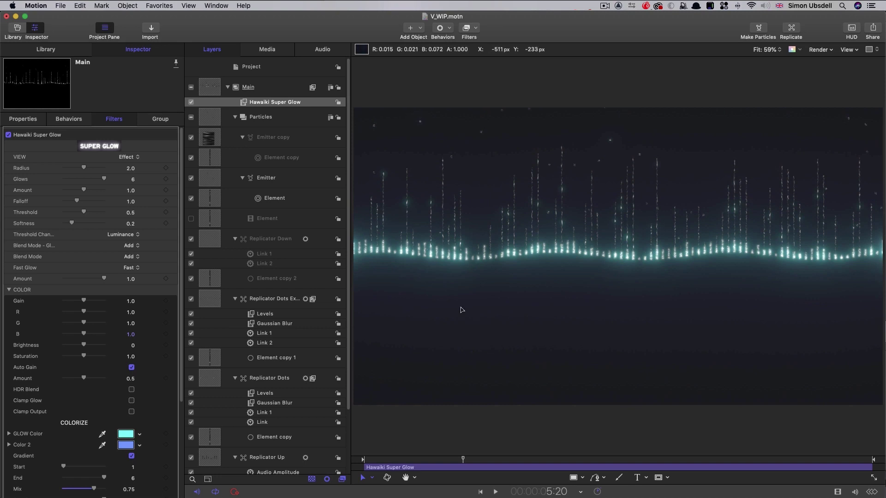
# - Delete the Hawaiki Super Glow filter, collapse the Main group and make a clone layer of it
pyautogui.rightClick(244, 102)
pyautogui.click(277, 139)
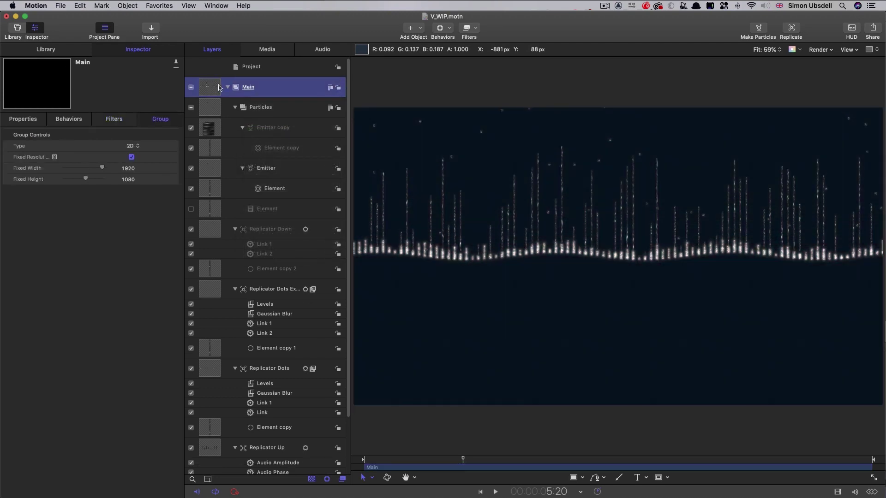
pyautogui.click(227, 87)
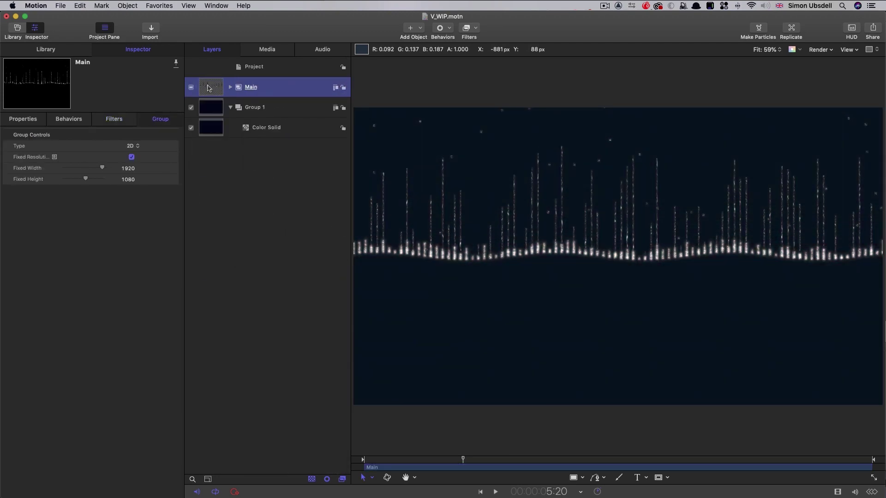
pyautogui.rightClick(208, 88)
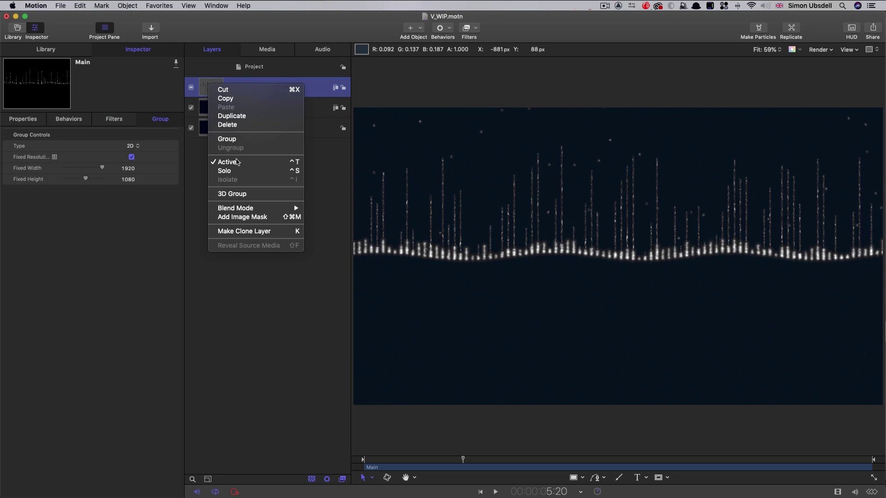
pyautogui.click(250, 233)
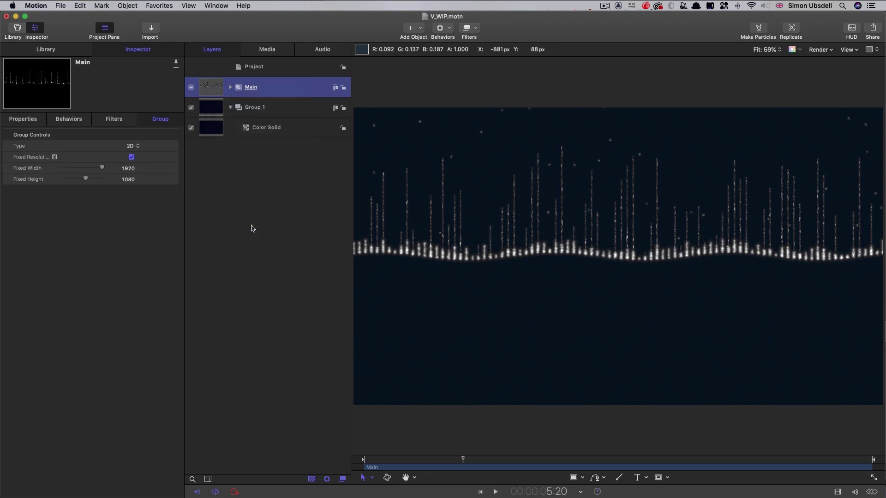
# - Add a Gaussian Blur filter to the clone layer with Amount 16 and Mix 50%
pyautogui.click(473, 27)
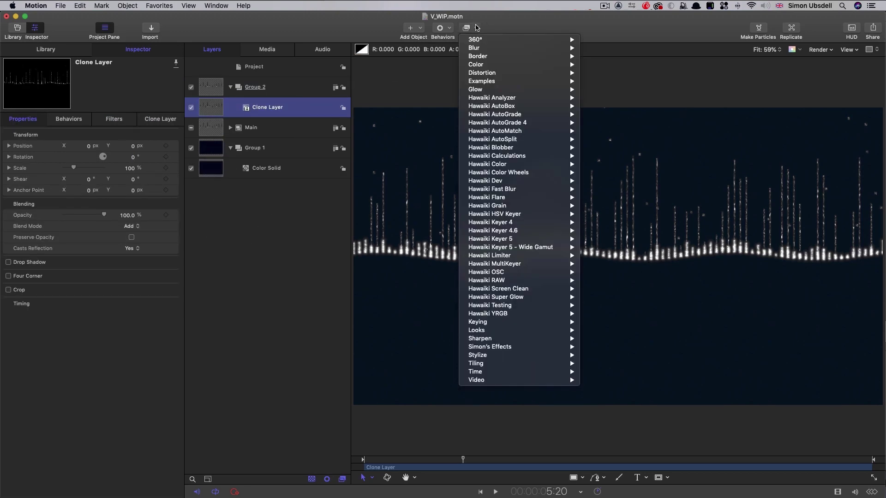
pyautogui.moveTo(477, 48)
pyautogui.click(621, 93)
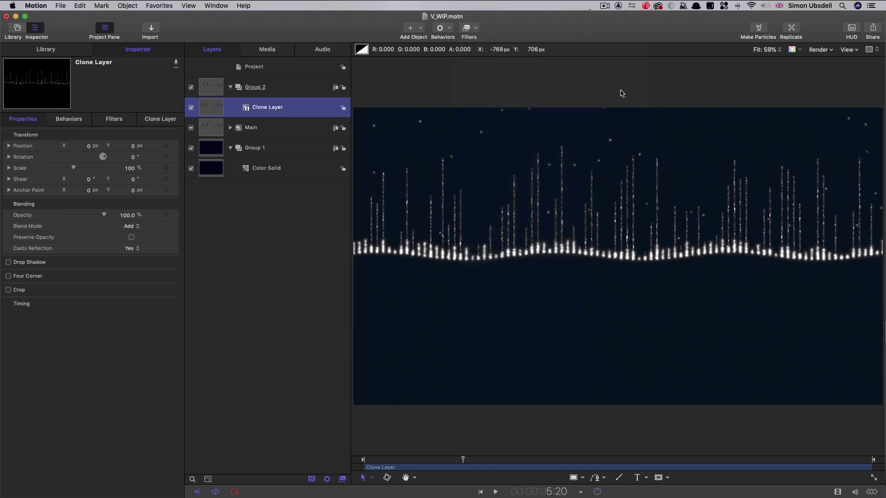
pyautogui.click(25, 119)
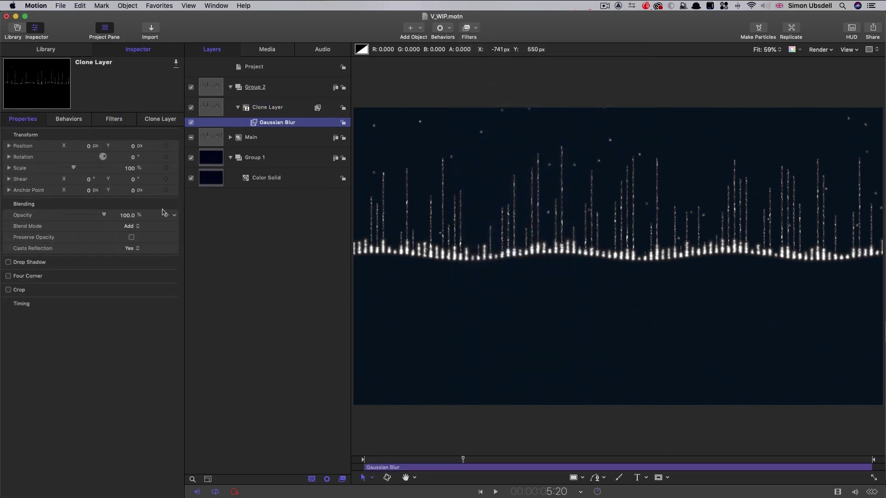
pyautogui.click(114, 119)
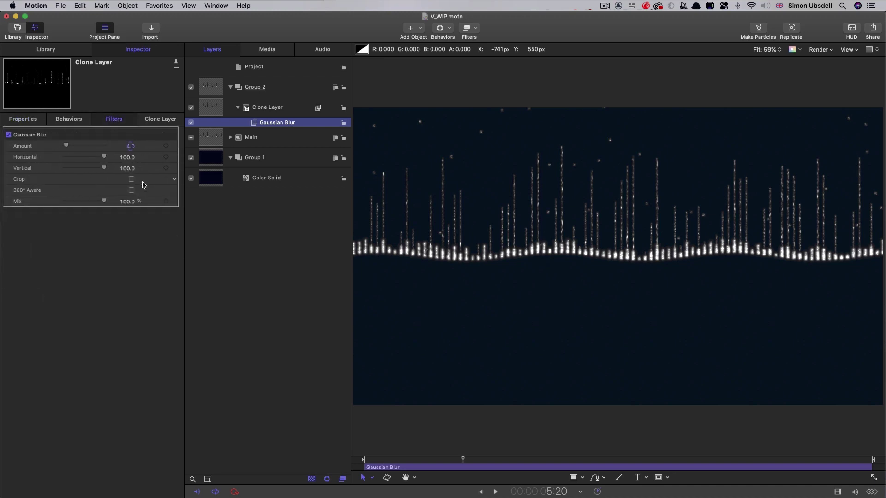
pyautogui.click(130, 147)
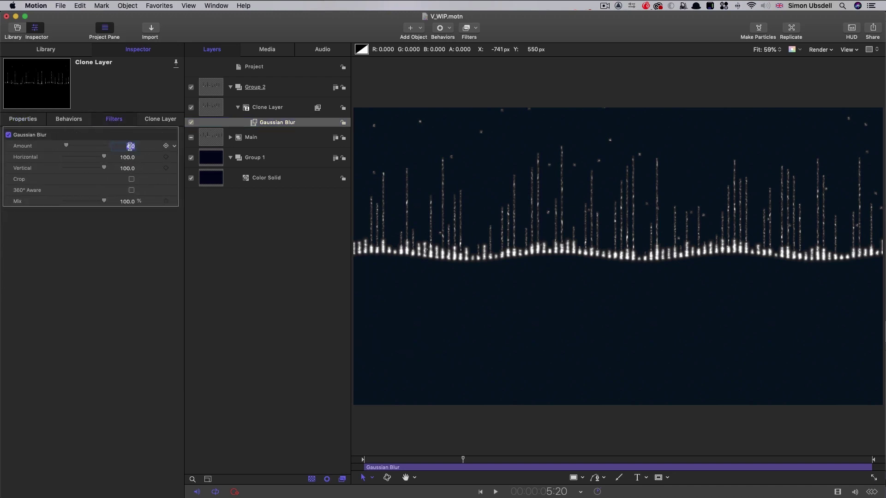
pyautogui.write('16')
pyautogui.press('Return')
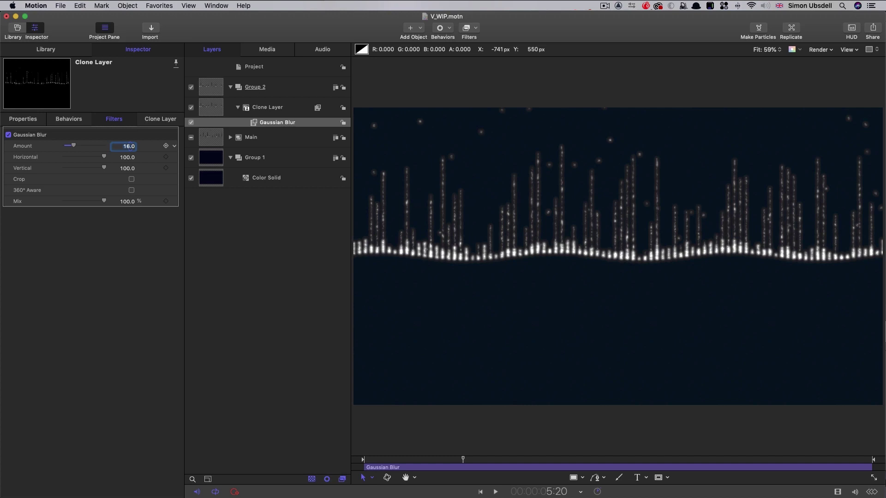
pyautogui.click(130, 202)
pyautogui.write('50')
pyautogui.press('Return')
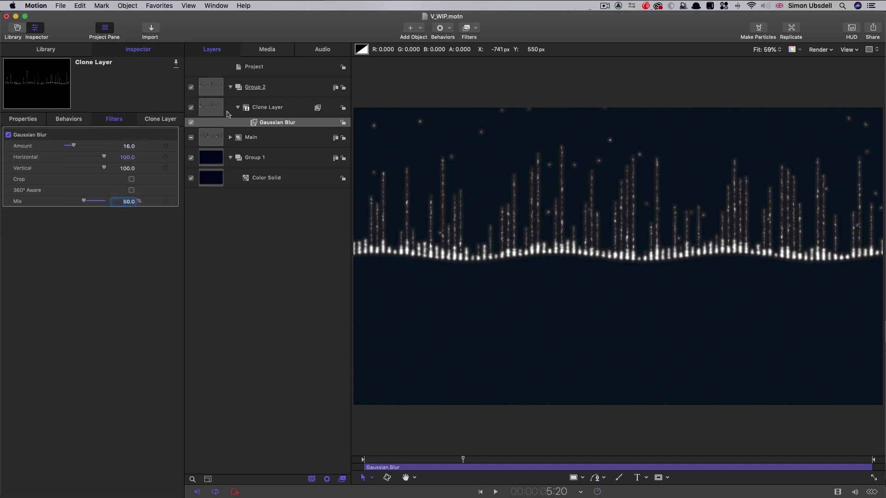
# - Duplicate the clone layer's Gaussian Blur and set the copy's Amount to 32 and Mix to 40%
pyautogui.press('super+d')
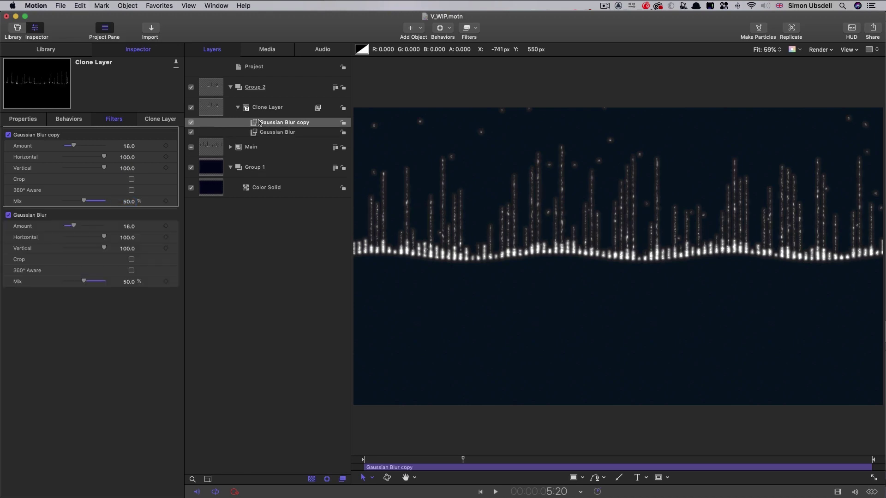
pyautogui.click(129, 147)
pyautogui.write('32')
pyautogui.press('Return')
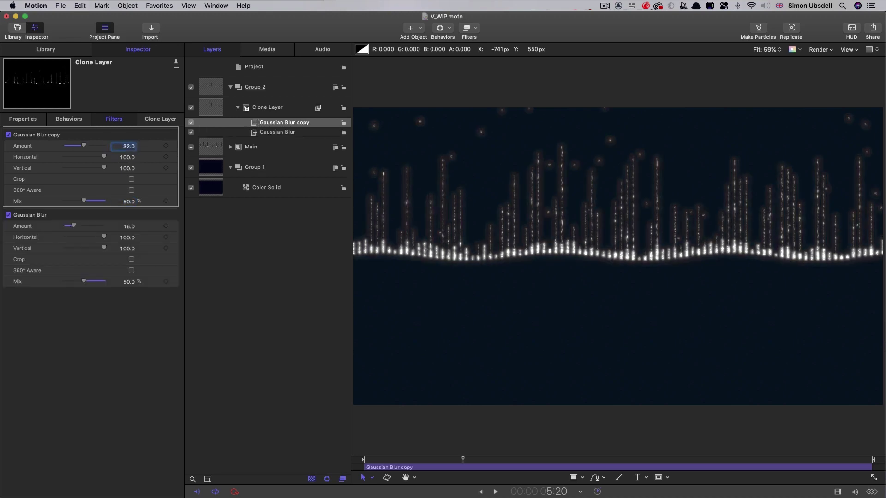
pyautogui.click(127, 202)
pyautogui.write('40')
pyautogui.press('Return')
# - Duplicate the 32-amount Gaussian Blur and set the new copy's Amount to 64 and Mix to 30%
pyautogui.rightClick(253, 123)
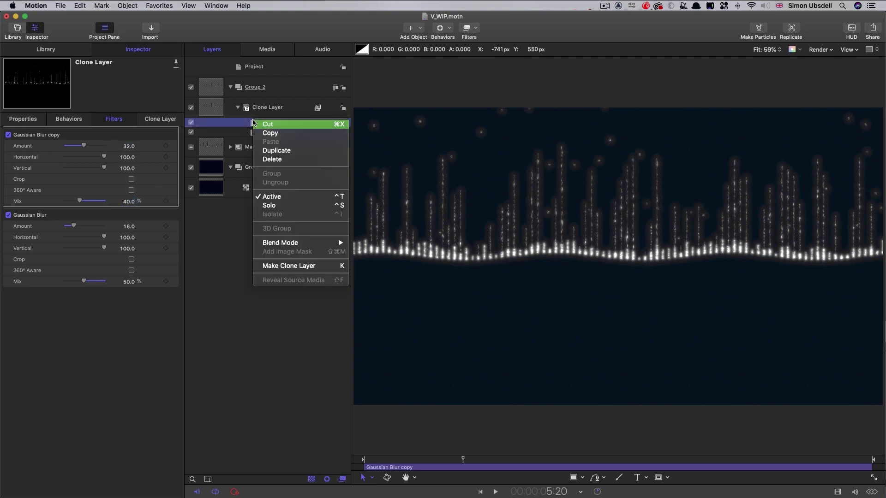
pyautogui.click(277, 151)
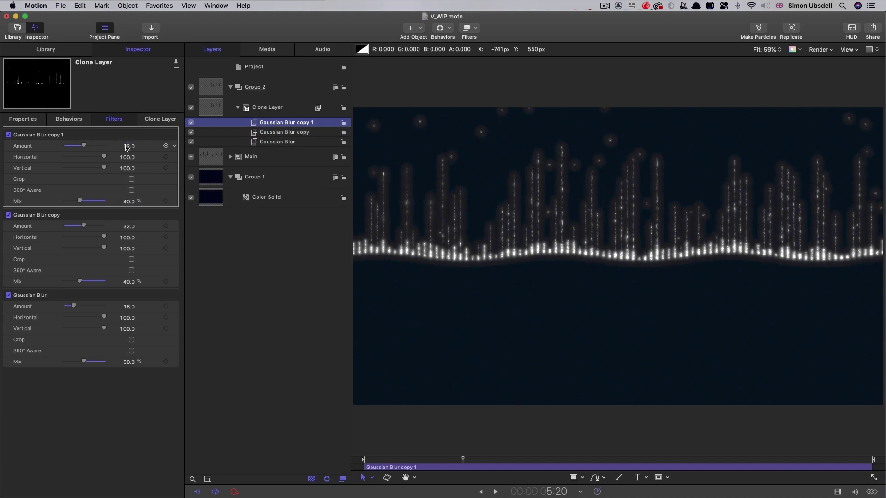
pyautogui.click(128, 147)
pyautogui.write('64')
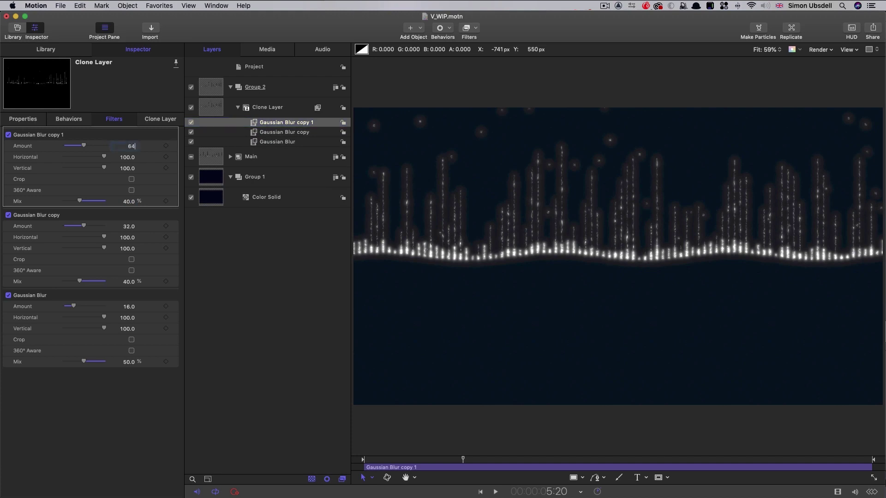
pyautogui.press('Return')
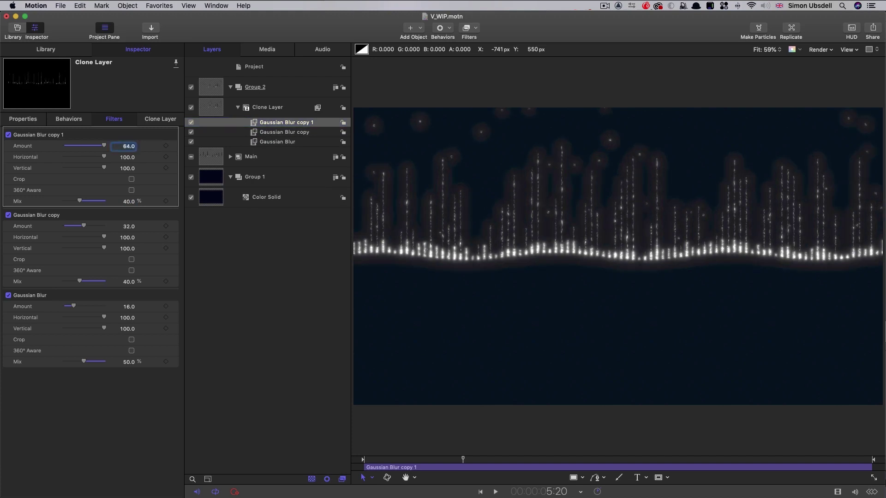
pyautogui.click(129, 202)
pyautogui.write('30')
pyautogui.press('Return')
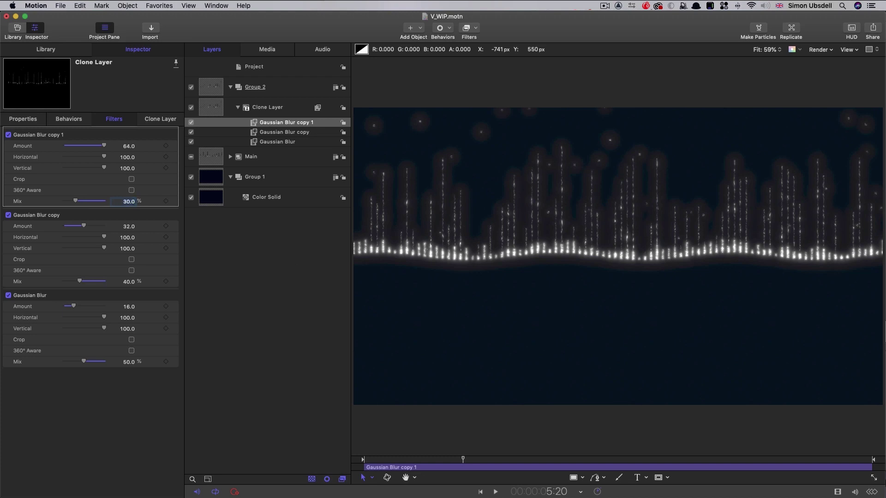
# - Duplicate the 64-amount Gaussian Blur and set the new copy's Amount to 256
pyautogui.rightClick(252, 123)
pyautogui.click(272, 149)
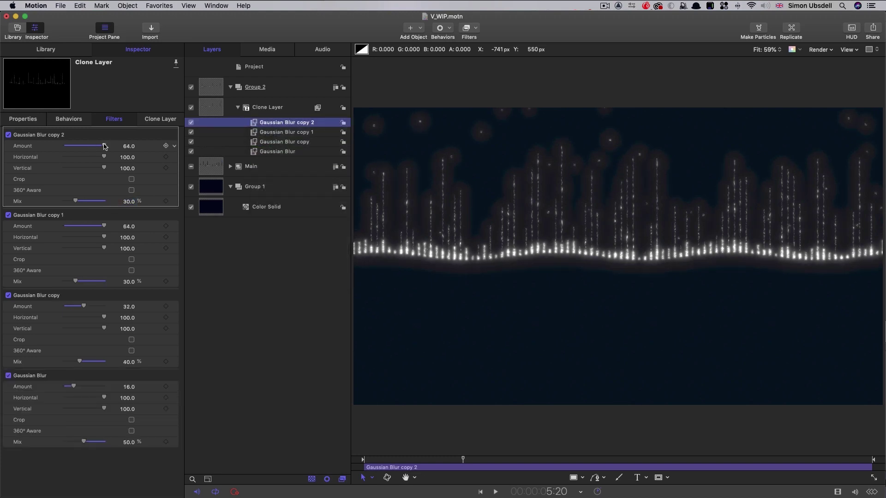
pyautogui.click(128, 146)
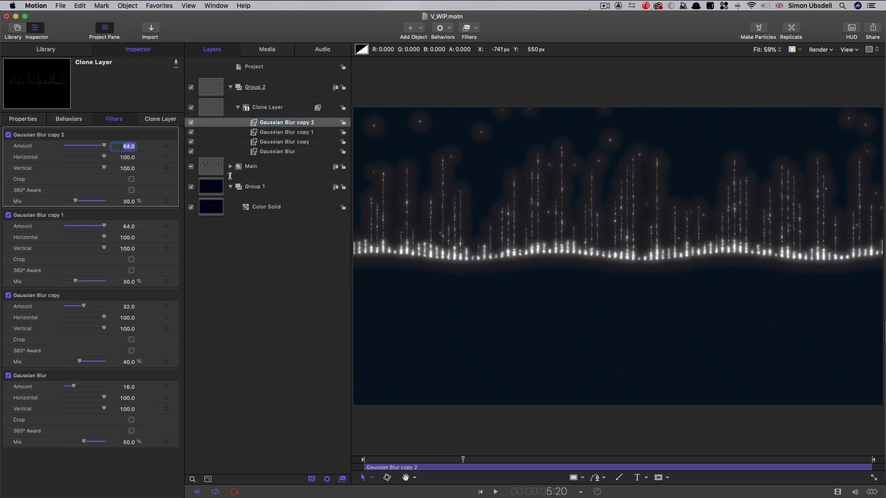
pyautogui.write('2565')
pyautogui.press('Return')
# - Add a Levels filter to the clone layer, lower its white input to just below the histogram's midpoint, and check the glow at 13:00
pyautogui.click(216, 107)
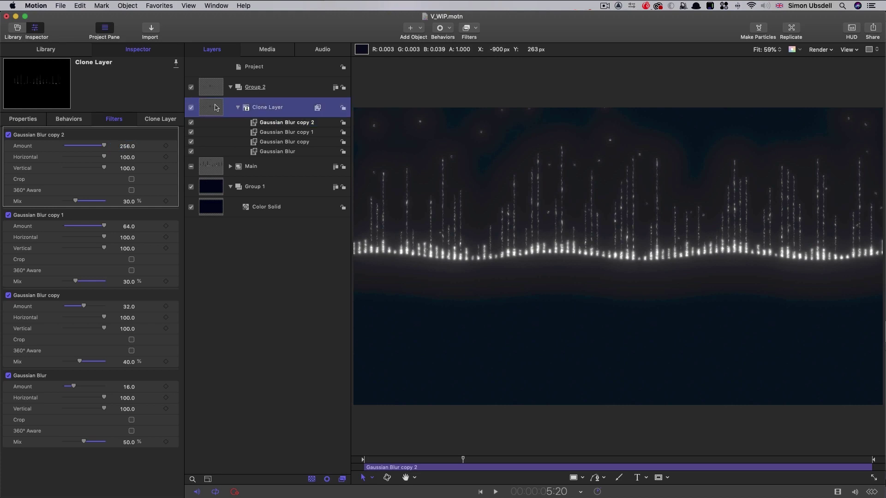
pyautogui.click(212, 87)
pyautogui.click(216, 113)
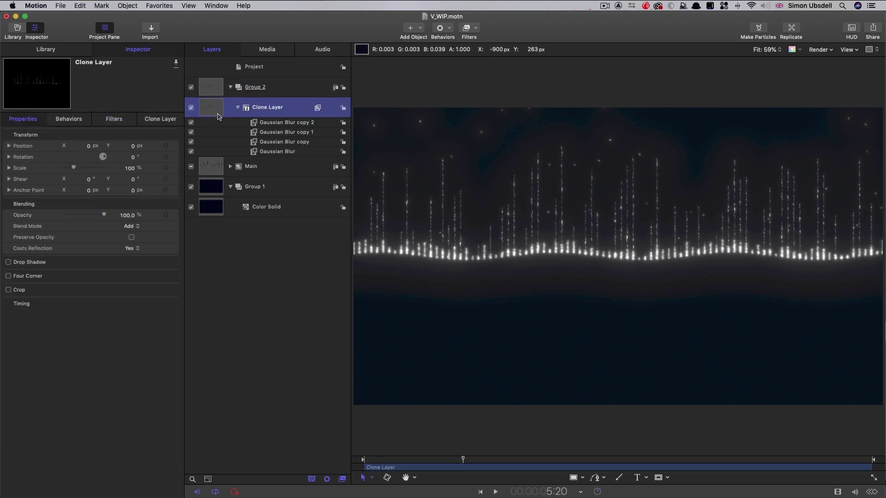
pyautogui.click(478, 27)
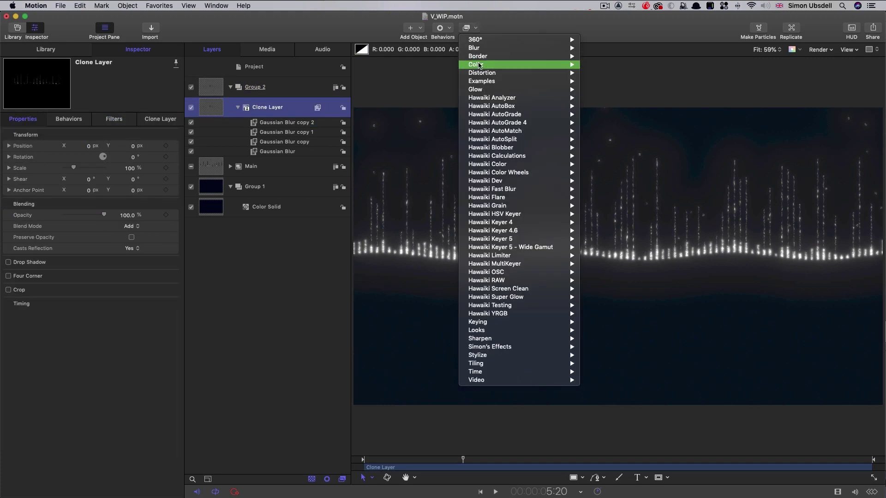
pyautogui.moveTo(517, 64)
pyautogui.click(614, 180)
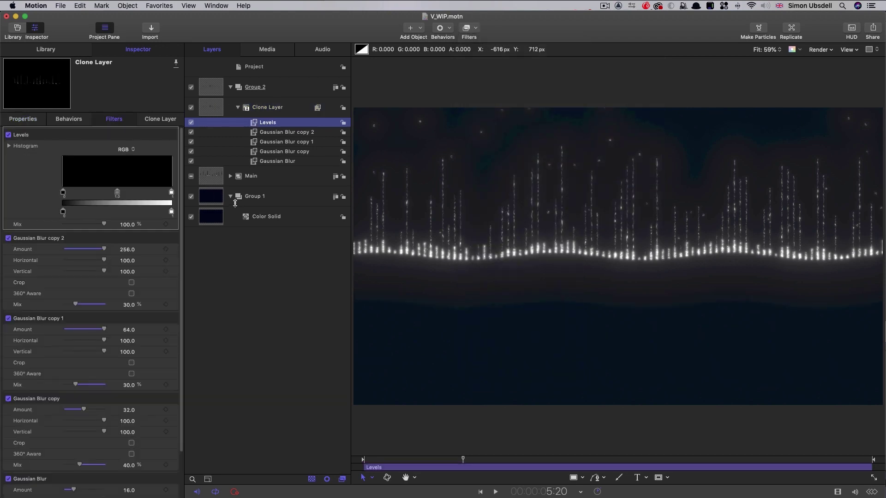
pyautogui.moveTo(171, 194); pyautogui.dragTo(113, 194)
pyautogui.moveTo(479, 461); pyautogui.dragTo(584, 460)
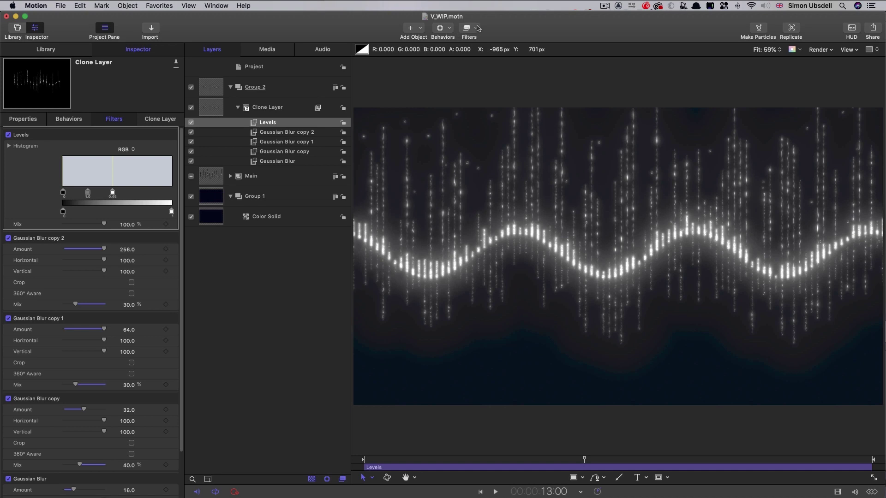
# - Add a Colorize filter to the clone layer and place it directly beneath the Levels filter
pyautogui.click(478, 28)
pyautogui.moveTo(531, 64)
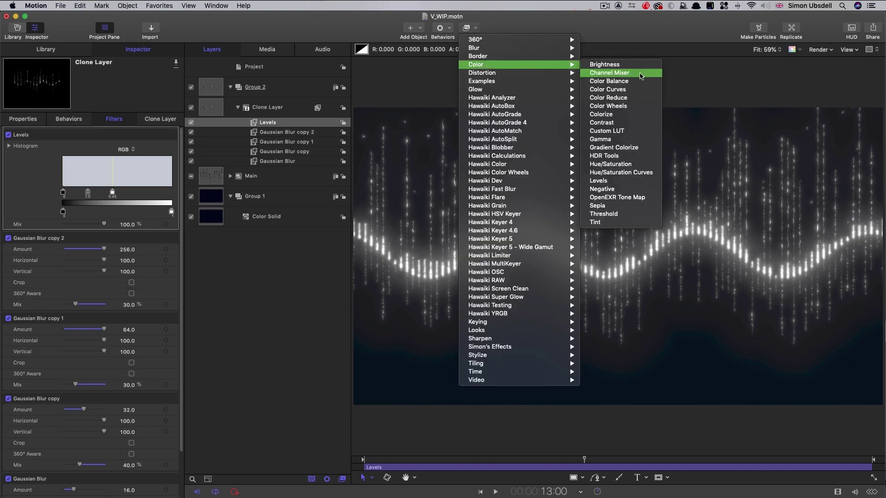
pyautogui.click(600, 114)
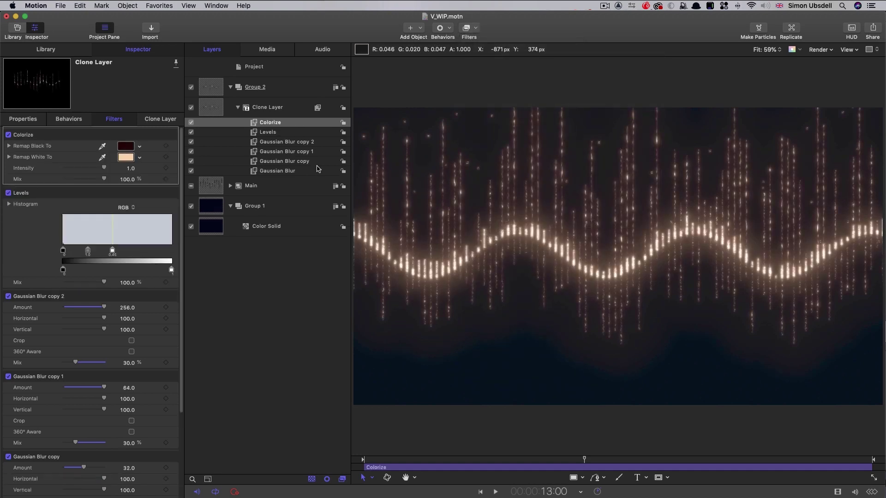
pyautogui.press('super+bracketleft')
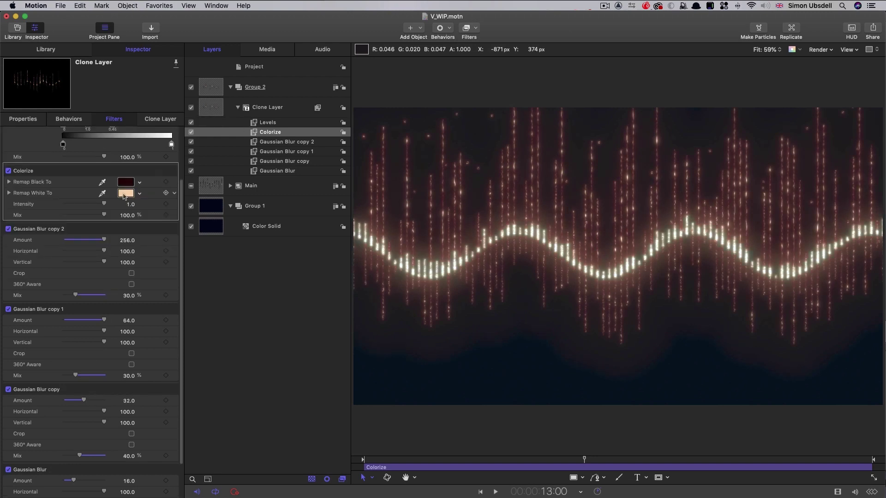
# - Set Colorize's Remap White To color to a pale blue-violet with 234° hue and preview the closing seconds
pyautogui.click(125, 193)
pyautogui.moveTo(86, 294); pyautogui.dragTo(123, 300)
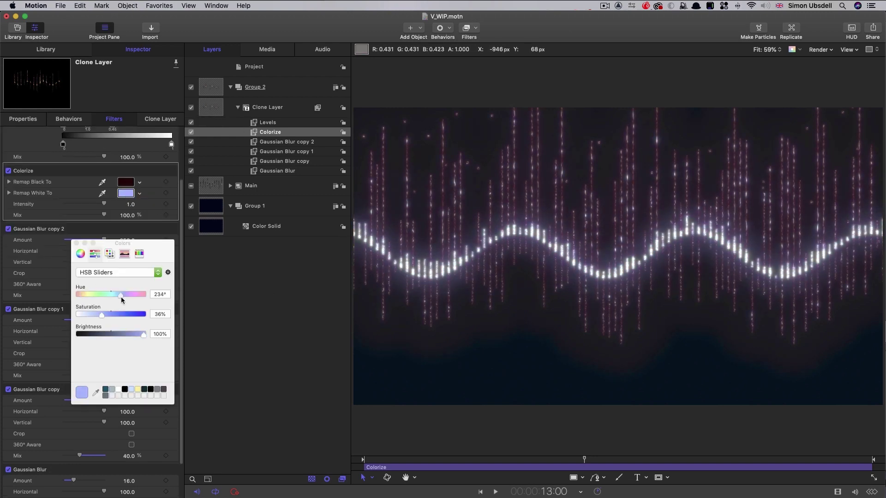
pyautogui.click(76, 243)
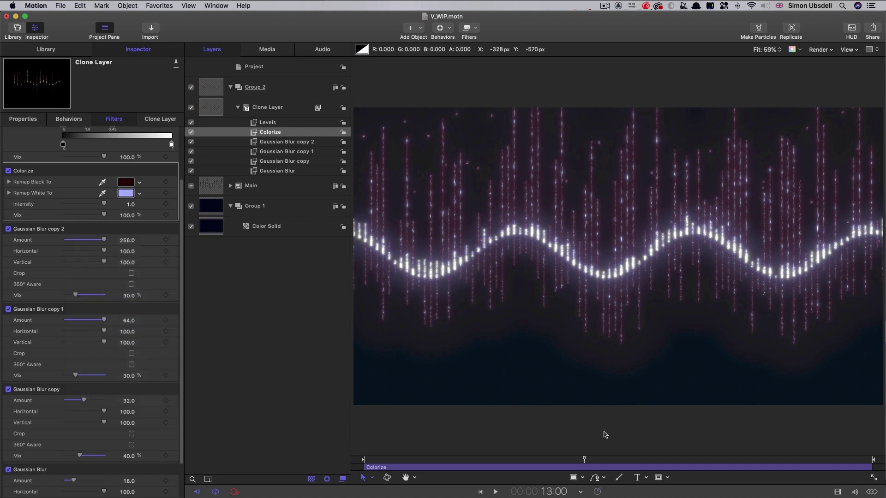
pyautogui.moveTo(575, 463); pyautogui.dragTo(780, 472)
pyautogui.press('space')
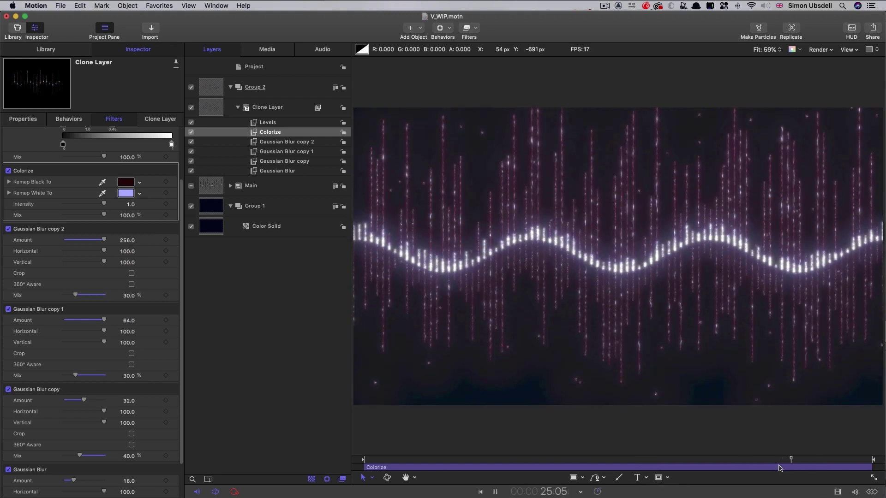
# - At 26:00, keyframe the Scale of both the Audio Amplitude and Audio Phase behaviors on Replicator Up
pyautogui.click(814, 460)
pyautogui.moveTo(814, 463); pyautogui.dragTo(805, 466)
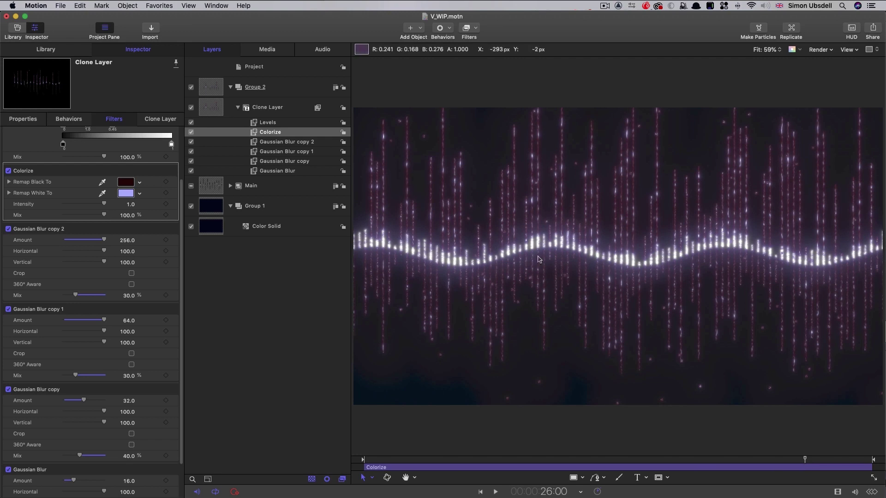
pyautogui.click(230, 185)
pyautogui.click(222, 283)
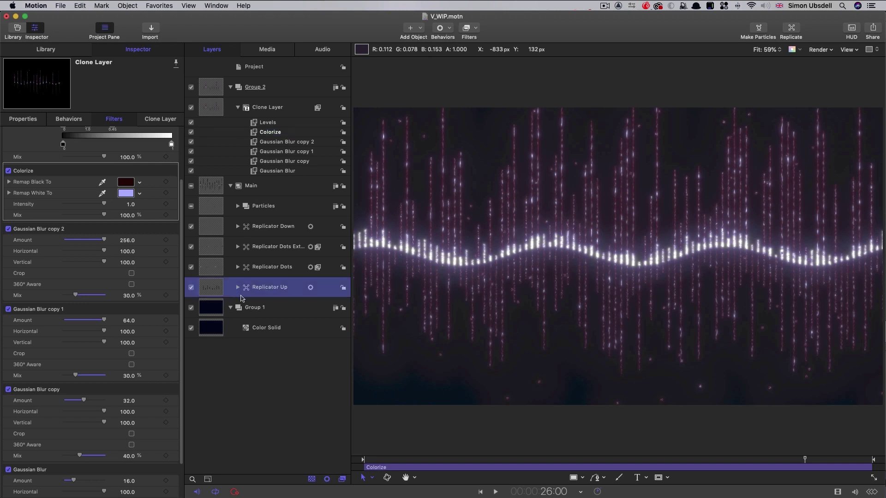
pyautogui.click(237, 287)
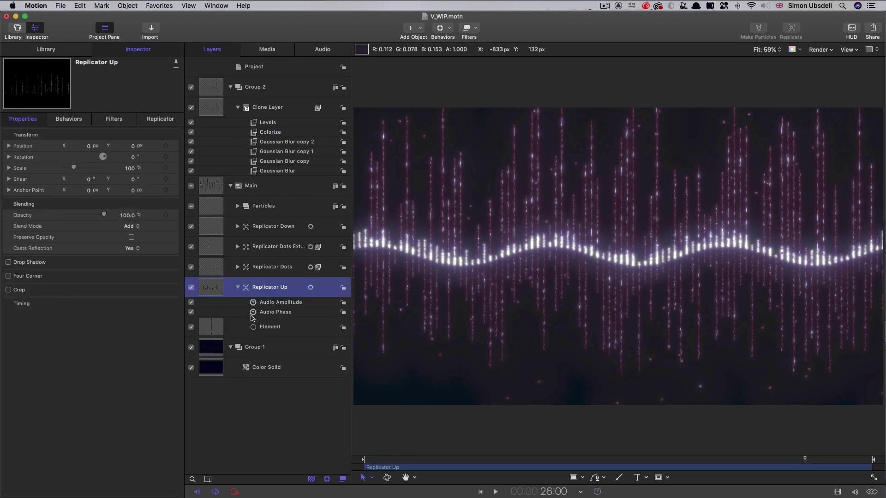
pyautogui.click(254, 314)
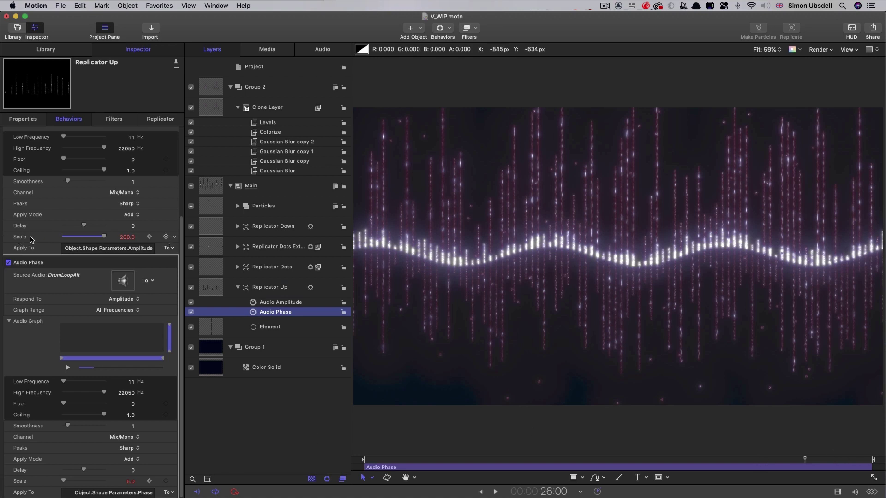
pyautogui.click(166, 237)
pyautogui.click(166, 481)
# - At the last frame, 29:23, set the Audio Amplitude and Audio Phase Scale values to 0
pyautogui.click(862, 464)
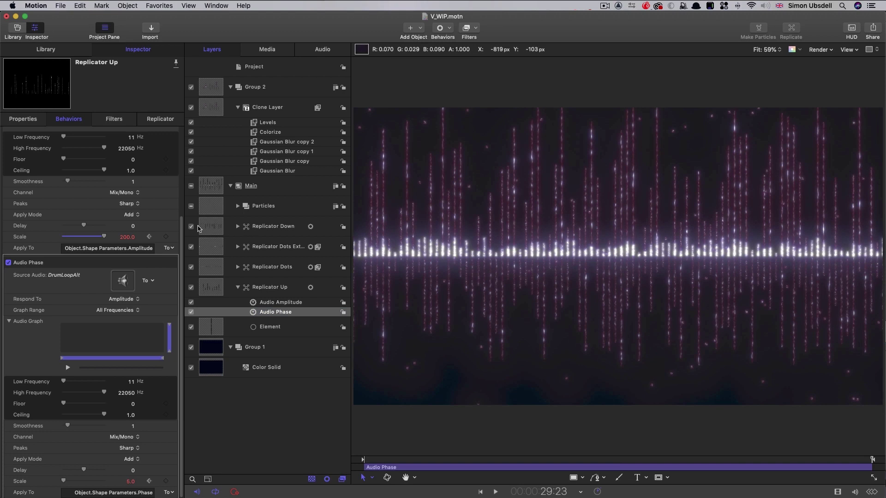
pyautogui.click(123, 238)
pyautogui.write('0')
pyautogui.press('Return')
pyautogui.click(130, 482)
pyautogui.write('0')
pyautogui.press('Return')
# - Play and scrub the ending between about 26:00 and 29:00 to check how the wave flattens
pyautogui.press('space')
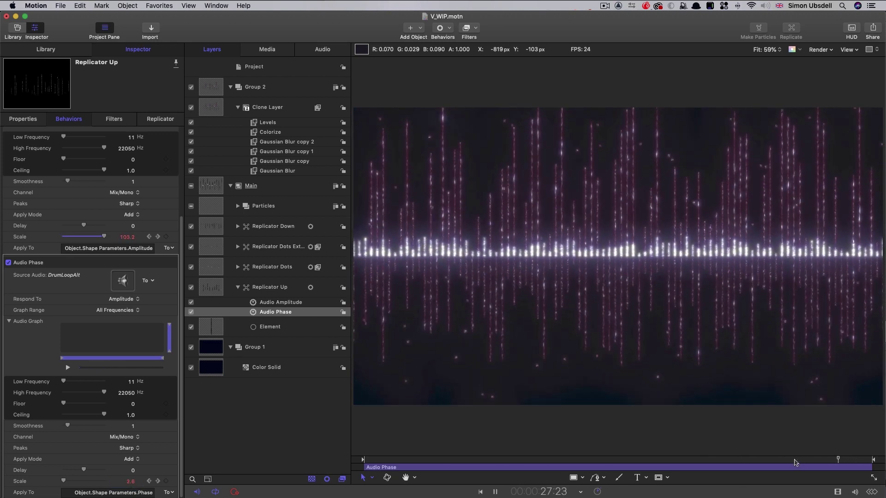
pyautogui.press('space')
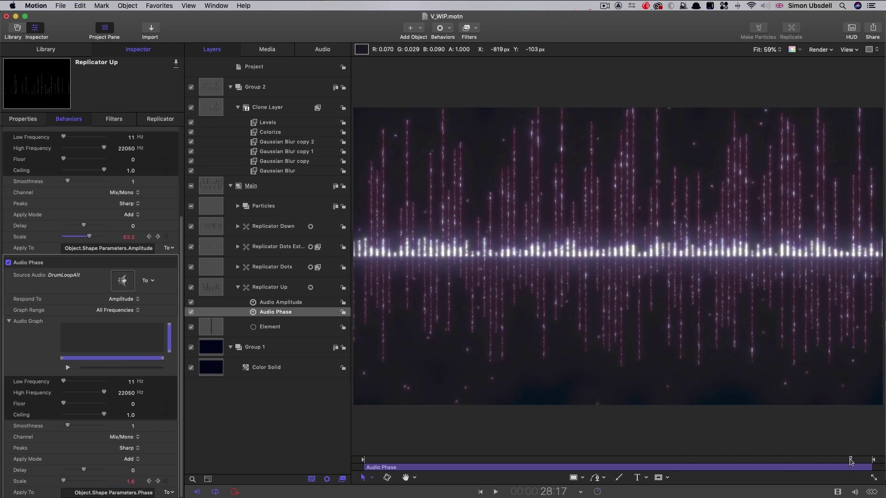
pyautogui.moveTo(850, 461)
pyautogui.mouseDown()
pyautogui.moveTo(820, 466)
pyautogui.moveTo(853, 468)
pyautogui.mouseUp()
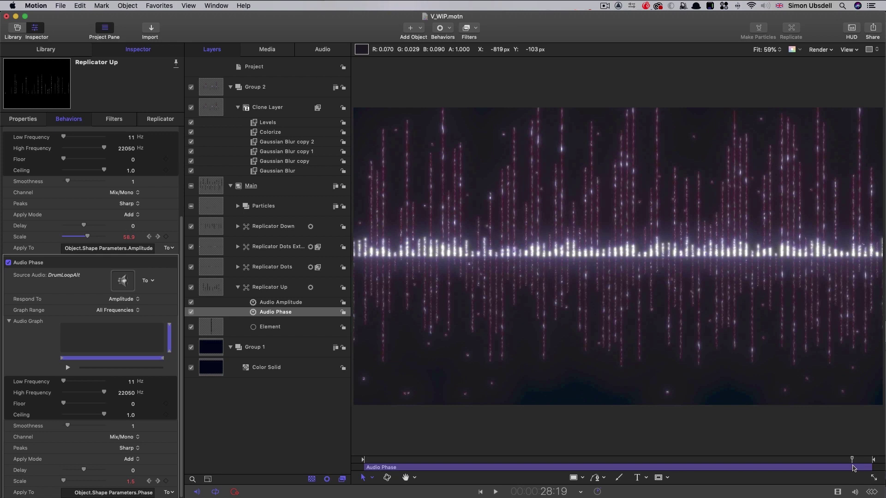
pyautogui.moveTo(852, 468); pyautogui.dragTo(808, 467)
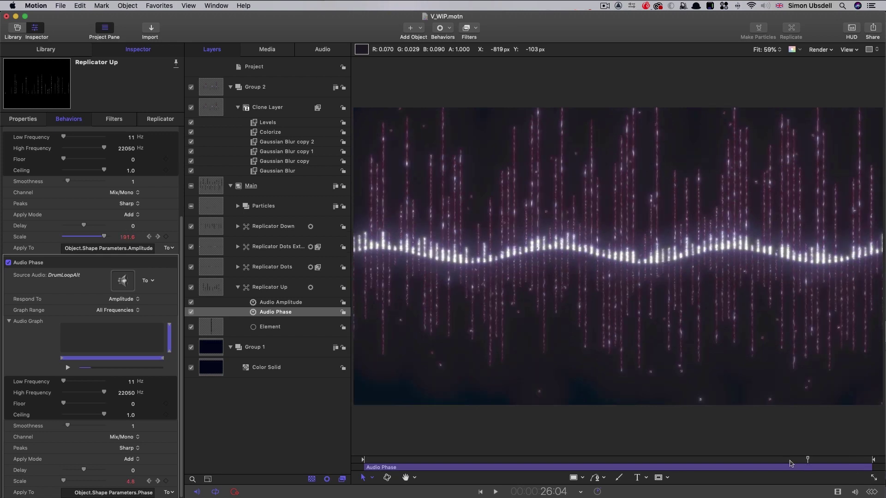
# - Keyframe Replicator Up's Y Scale at 100% at 26:00 and collapse its strips vertically at 29:23
pyautogui.click(216, 287)
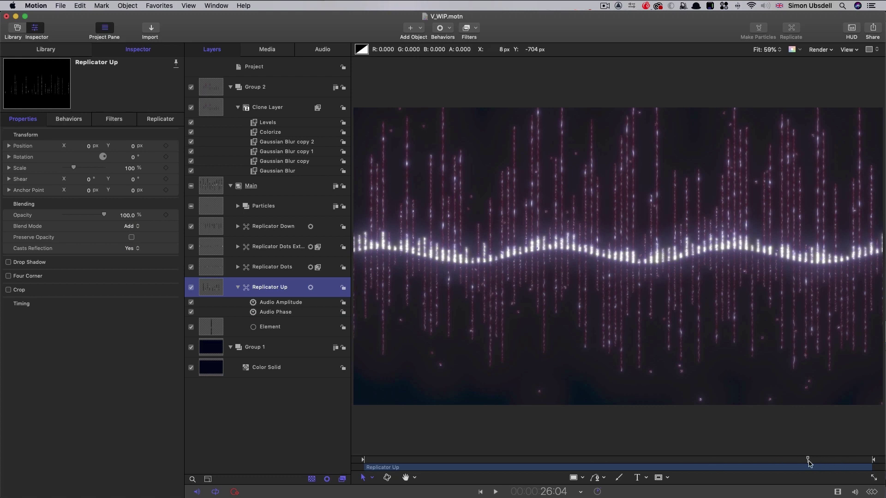
pyautogui.moveTo(810, 463); pyautogui.dragTo(806, 463)
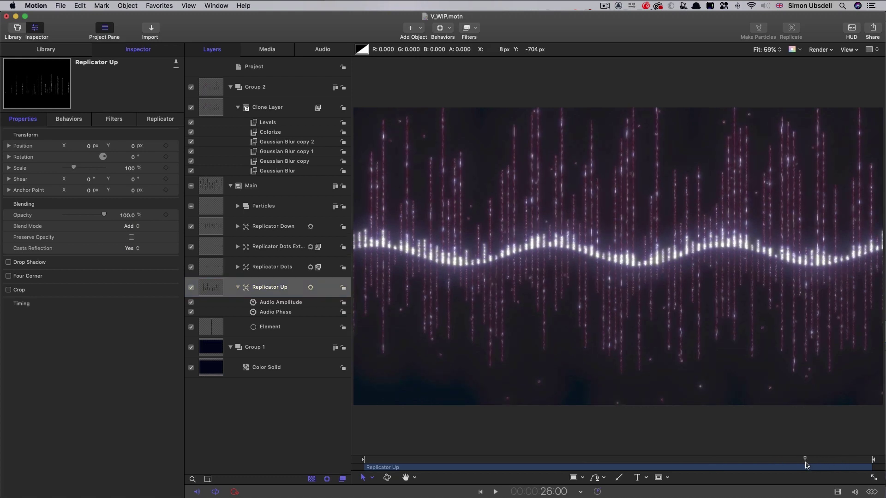
pyautogui.click(216, 288)
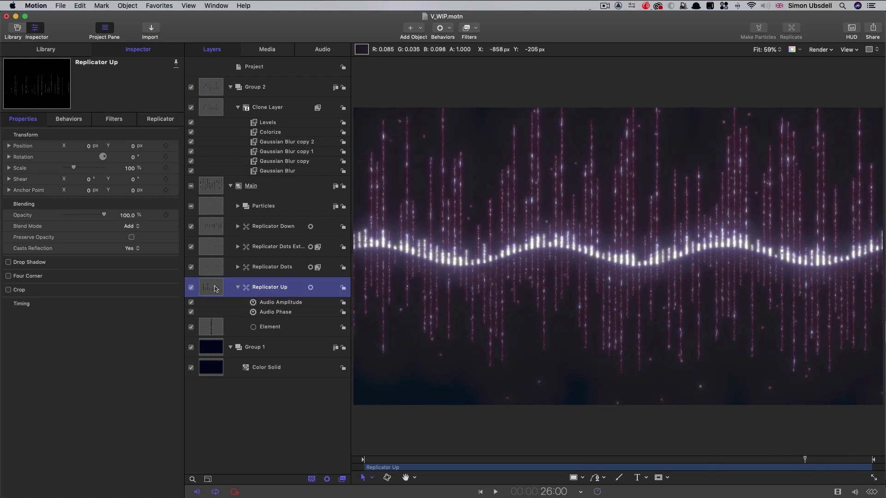
pyautogui.click(8, 168)
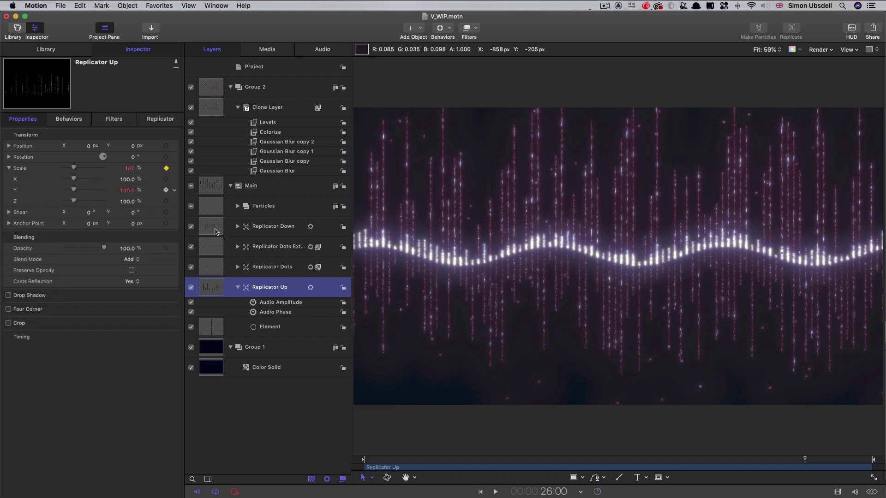
pyautogui.press('End')
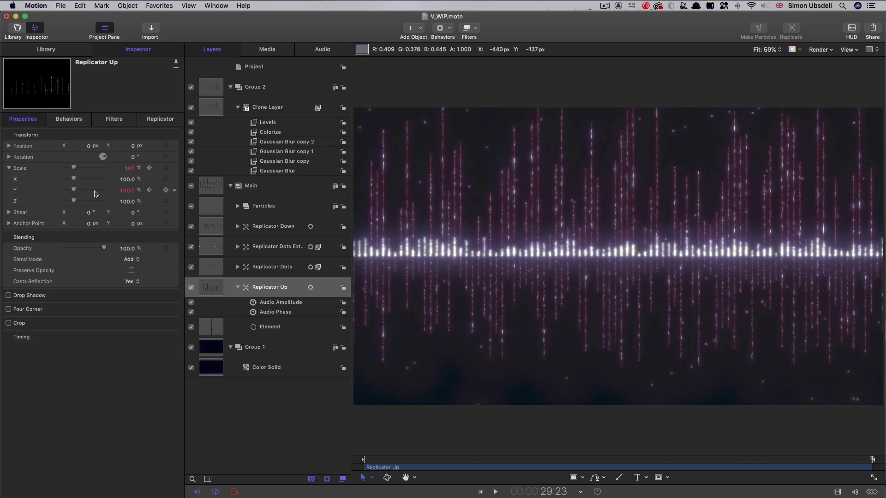
# - Add a Link behavior to Replicator Dots' Y Scale with Replicator Up as its source object
pyautogui.click(214, 269)
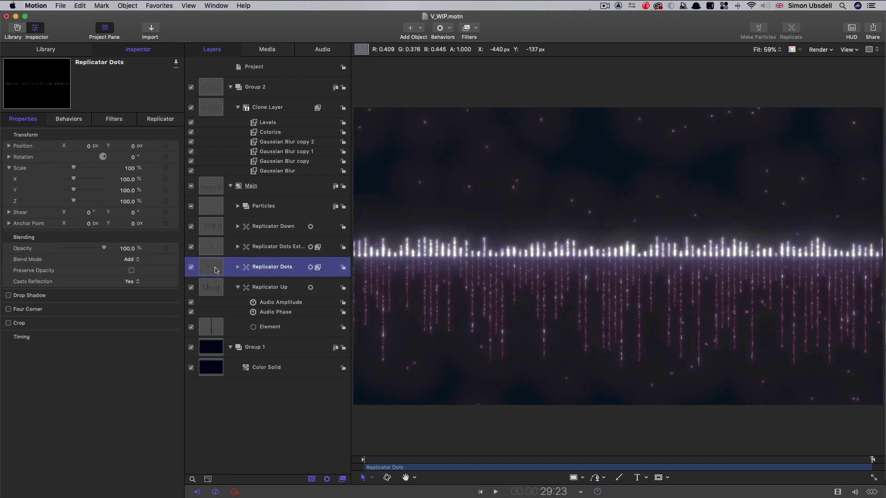
pyautogui.click(175, 191)
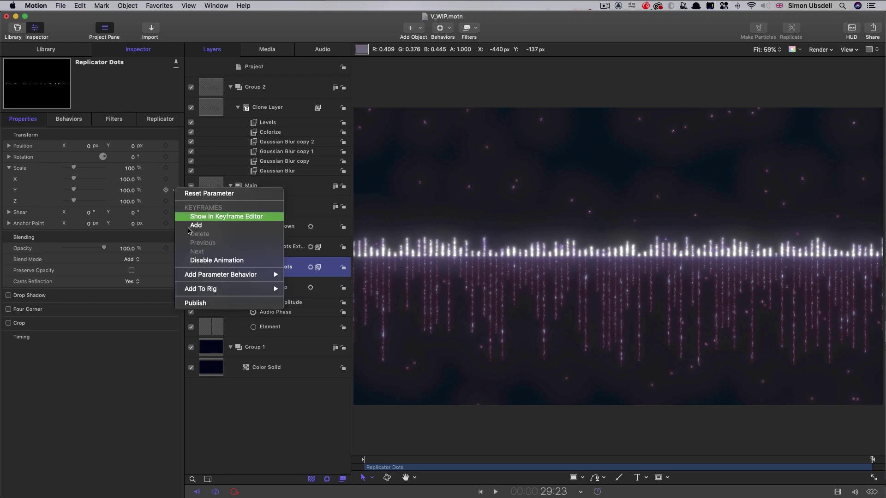
pyautogui.moveTo(212, 276)
pyautogui.click(314, 310)
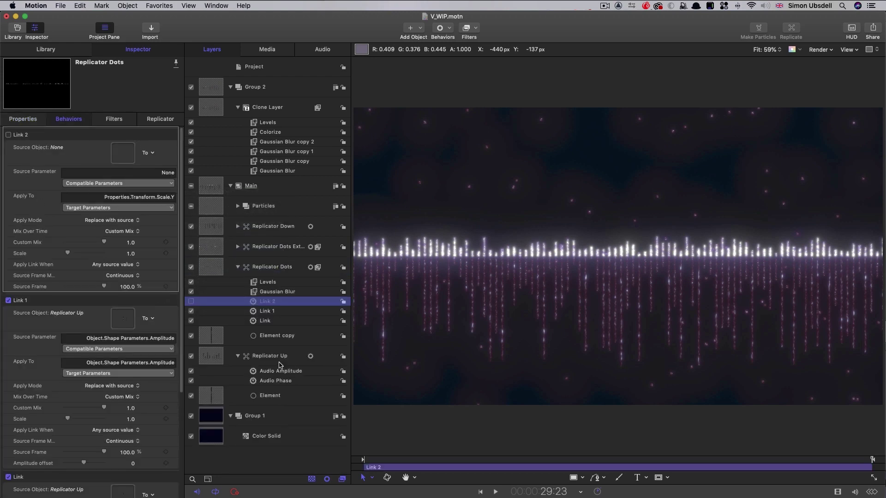
pyautogui.moveTo(213, 358); pyautogui.dragTo(115, 154)
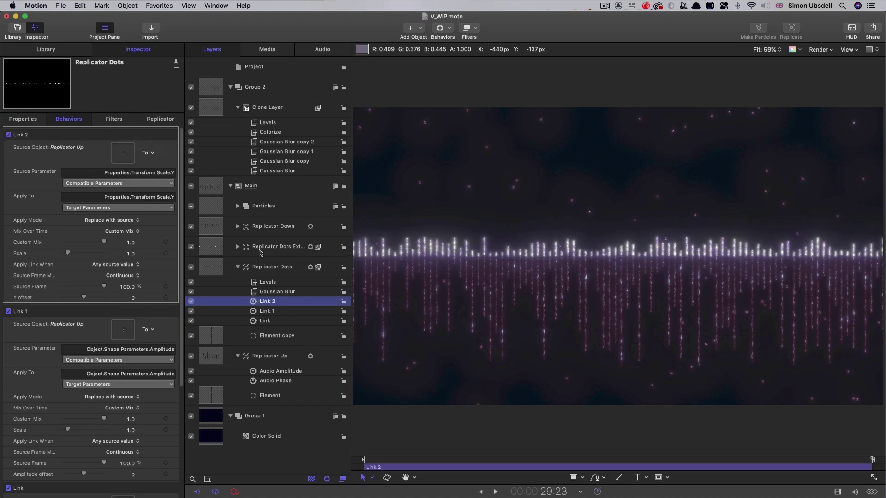
# - Link Replicator Dots Extra's Y Scale to Replicator Up with a Link parameter behavior
pyautogui.click(238, 247)
pyautogui.click(213, 247)
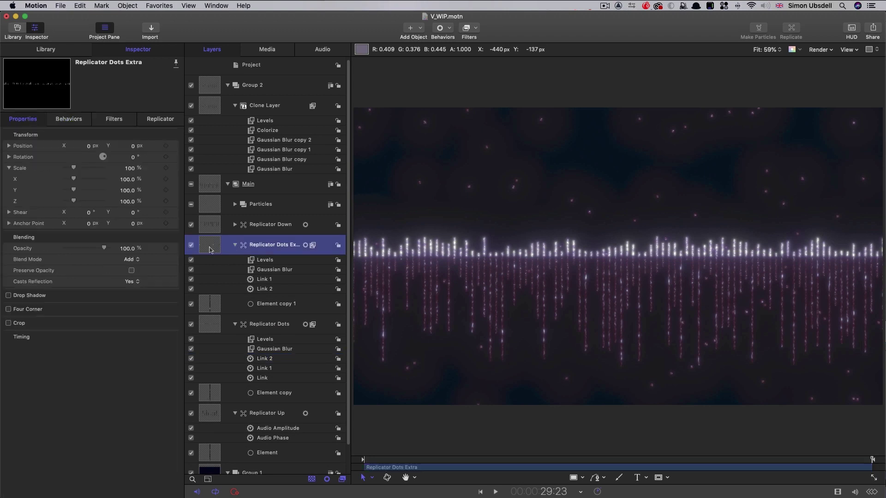
pyautogui.click(166, 190)
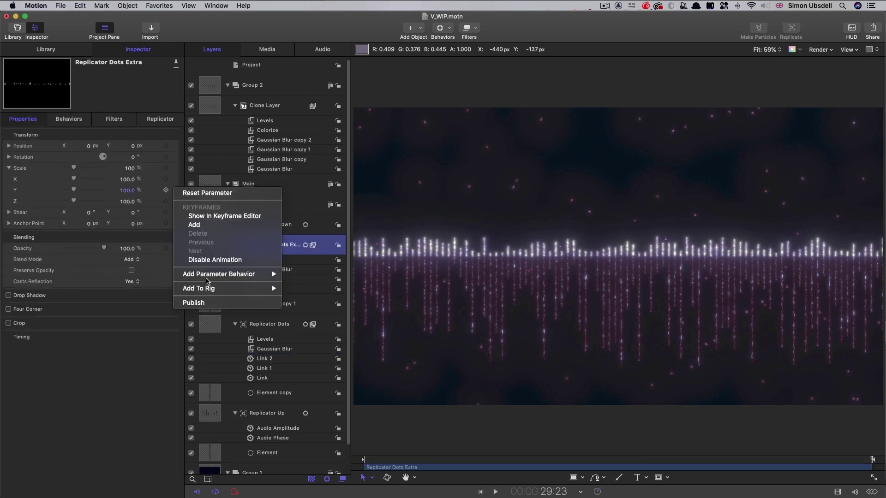
pyautogui.moveTo(209, 275)
pyautogui.click(297, 310)
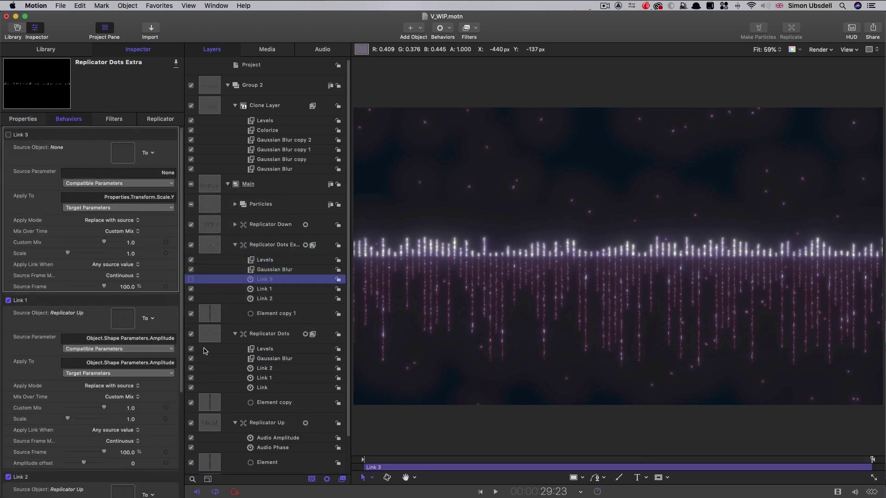
pyautogui.moveTo(213, 425); pyautogui.dragTo(121, 152)
# - Link Replicator Down's Y Scale to Replicator Up with a Link behavior and play back the collapsing ending
pyautogui.click(208, 226)
pyautogui.click(174, 190)
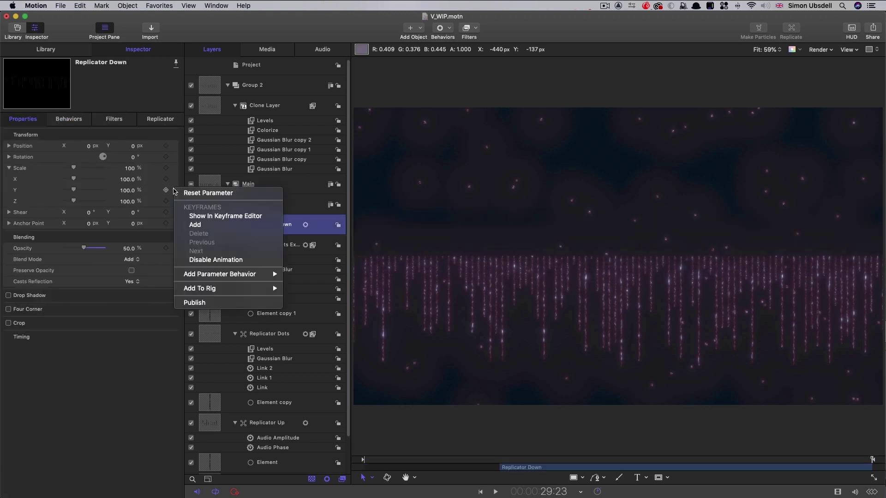
pyautogui.moveTo(220, 278)
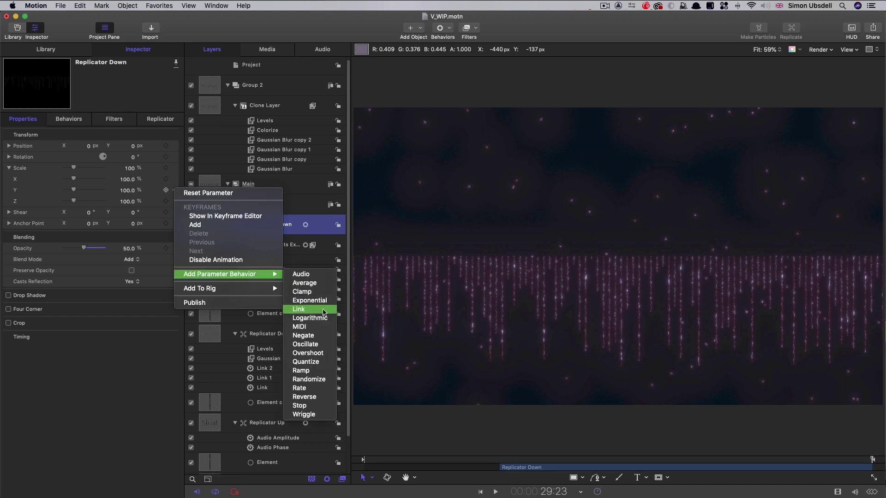
pyautogui.click(324, 312)
pyautogui.scroll(-3, 202, 412)
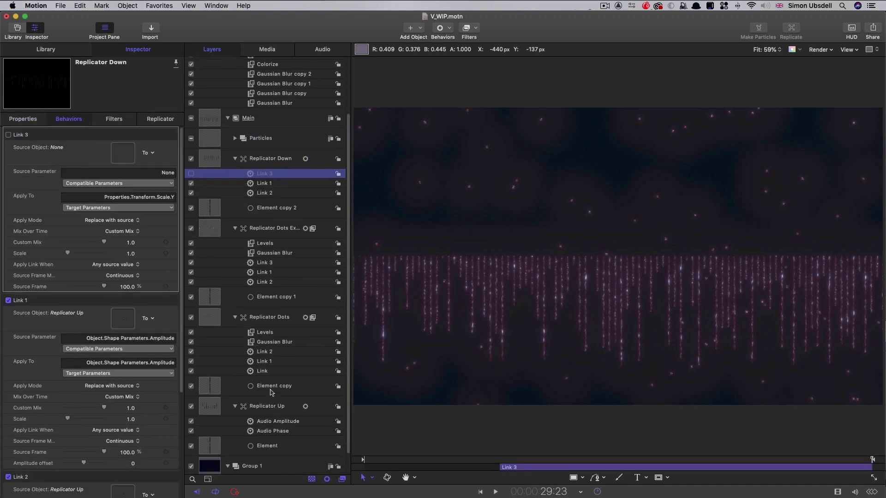
pyautogui.scroll(-1, 203, 406)
pyautogui.moveTo(210, 386); pyautogui.dragTo(123, 153)
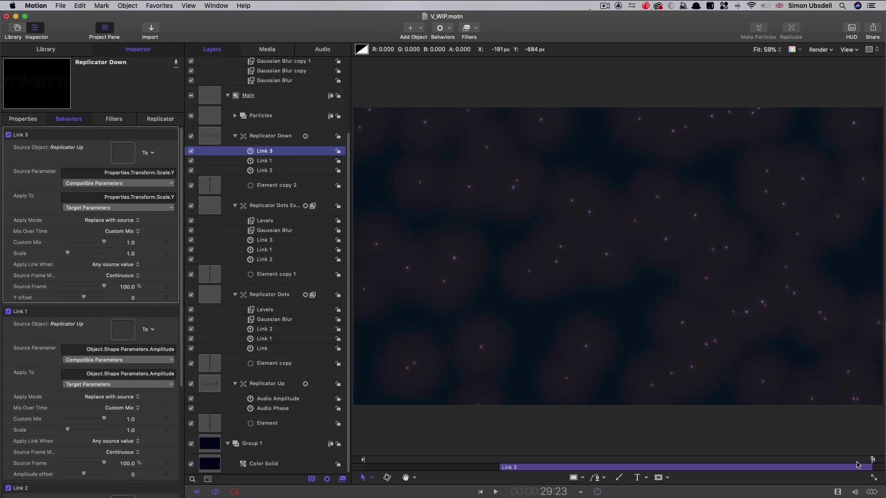
pyautogui.press('space')
pyautogui.click(801, 459)
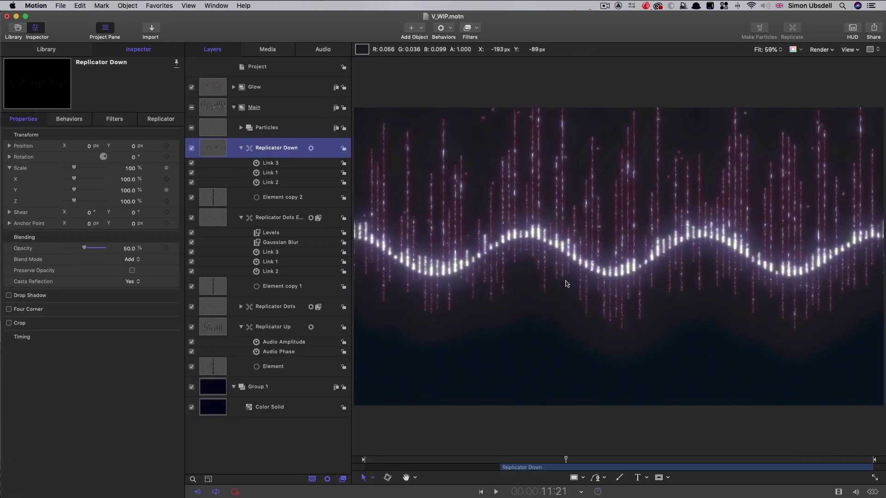
# - Add a Circles filter to Replicator Down, set its Size to 6, and toggle it to compare the strips
pyautogui.press('super+equal')
pyautogui.press('super+equal')
pyautogui.press('super+equal')
pyautogui.press('super+equal')
pyautogui.press('super+equal')
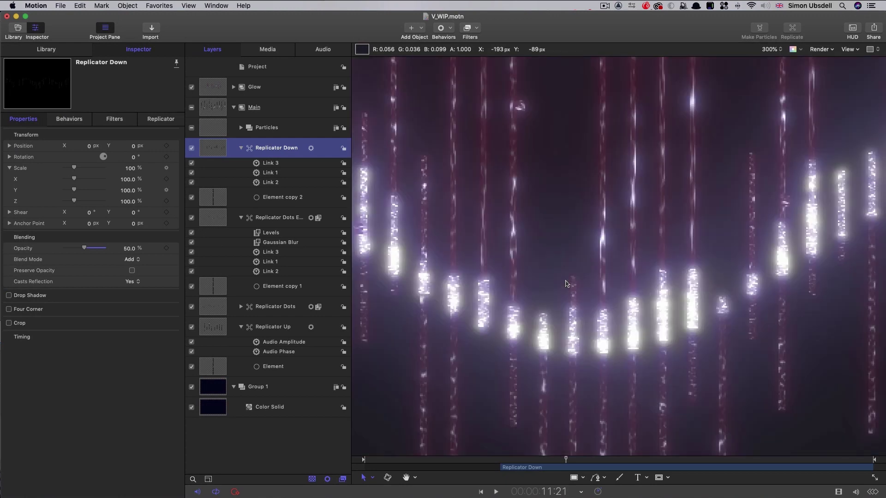
pyautogui.scroll(-5, 567, 283)
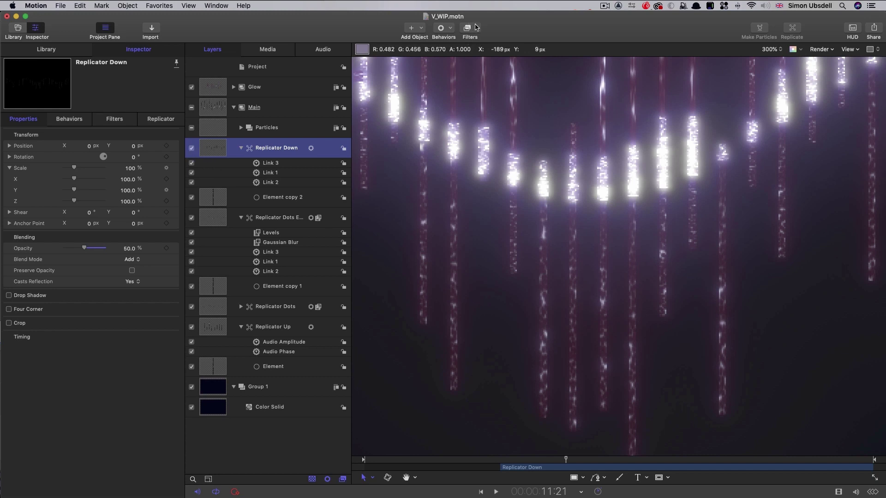
pyautogui.click(472, 29)
pyautogui.moveTo(502, 356)
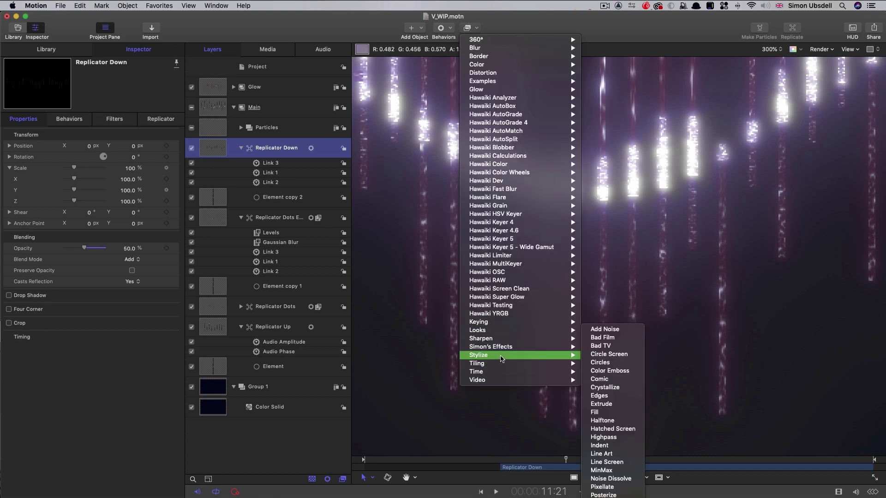
pyautogui.click(612, 364)
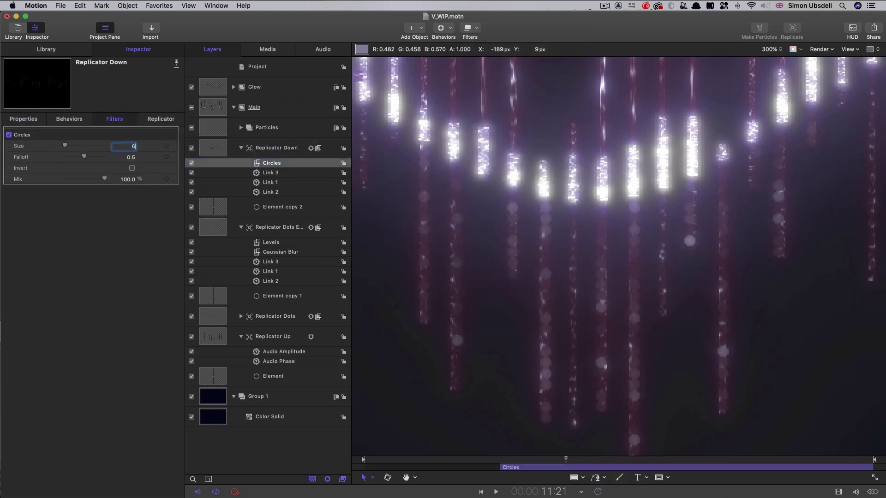
pyautogui.press('Return')
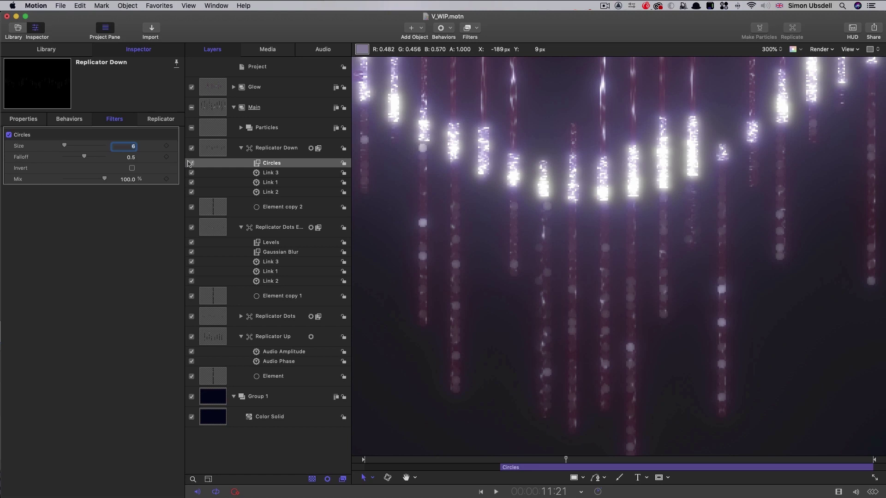
pyautogui.click(192, 164)
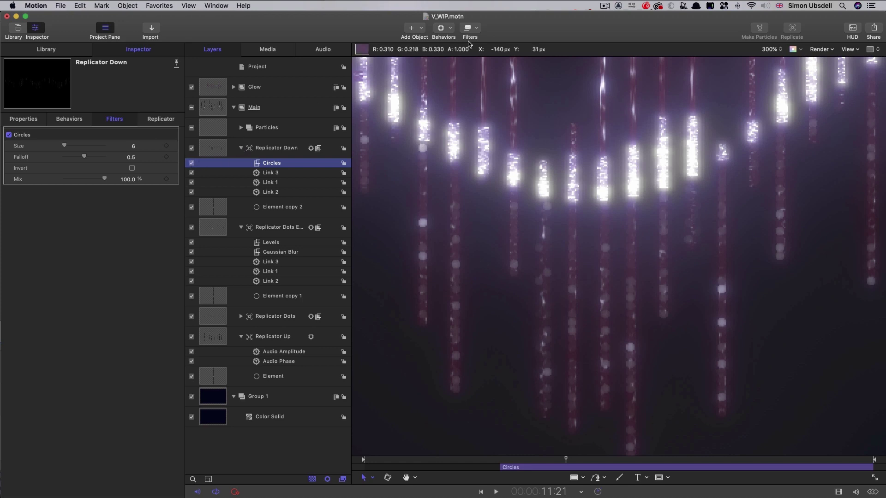
# - Add a Levels filter above Circles on Replicator Down, lowering the input white point to about 0.64 and raising the black point to about 0.09
pyautogui.click(477, 28)
pyautogui.moveTo(519, 67)
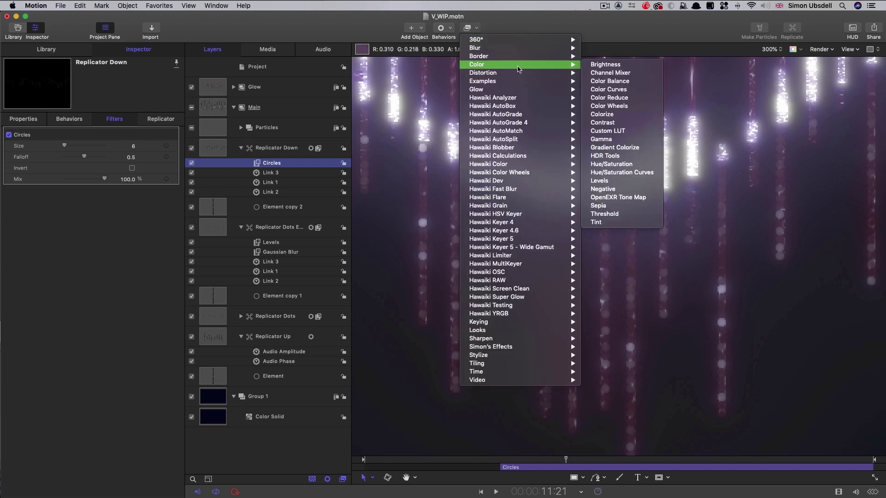
pyautogui.click(609, 181)
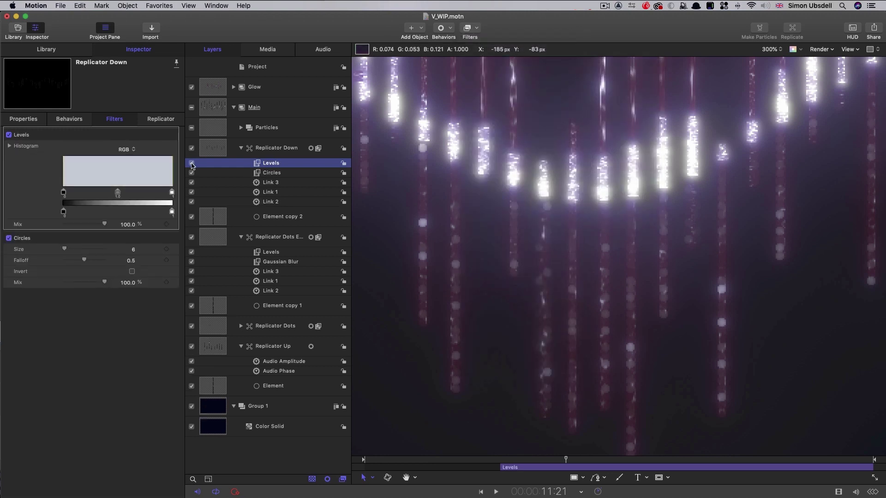
pyautogui.moveTo(171, 193); pyautogui.dragTo(134, 193)
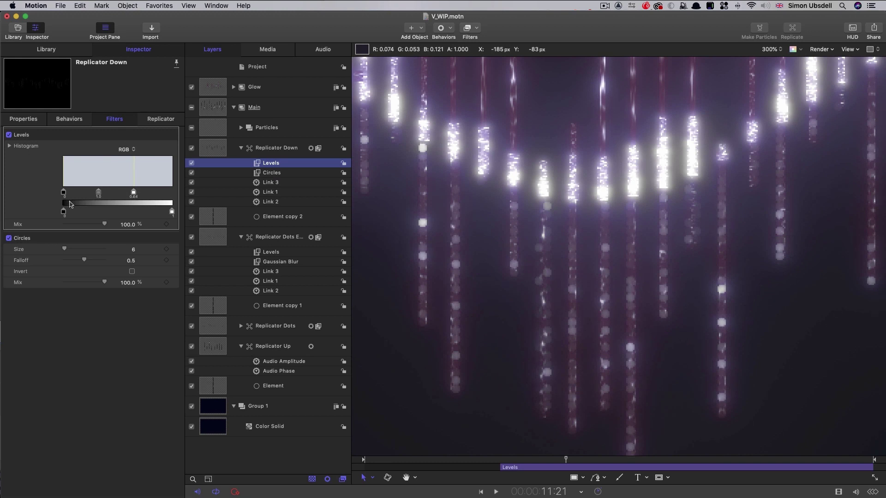
pyautogui.moveTo(63, 194); pyautogui.dragTo(74, 194)
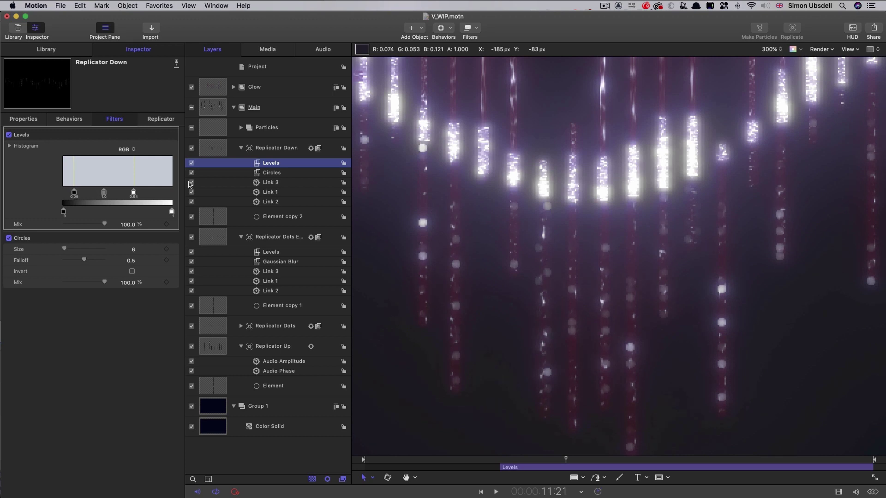
# - Switch Replicator Down's Levels and Circles filters off and back on together to compare the strips
pyautogui.keyDown('shift'); pyautogui.click(253, 174); pyautogui.keyUp('shift')
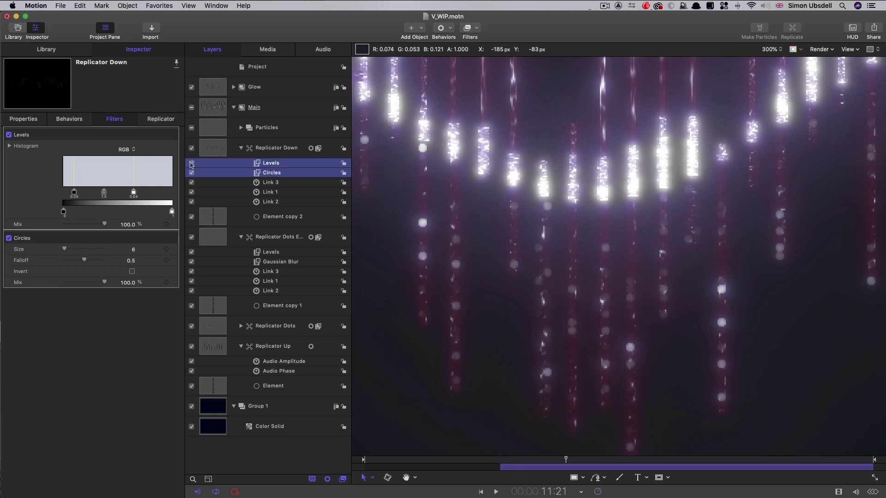
pyautogui.click(191, 164)
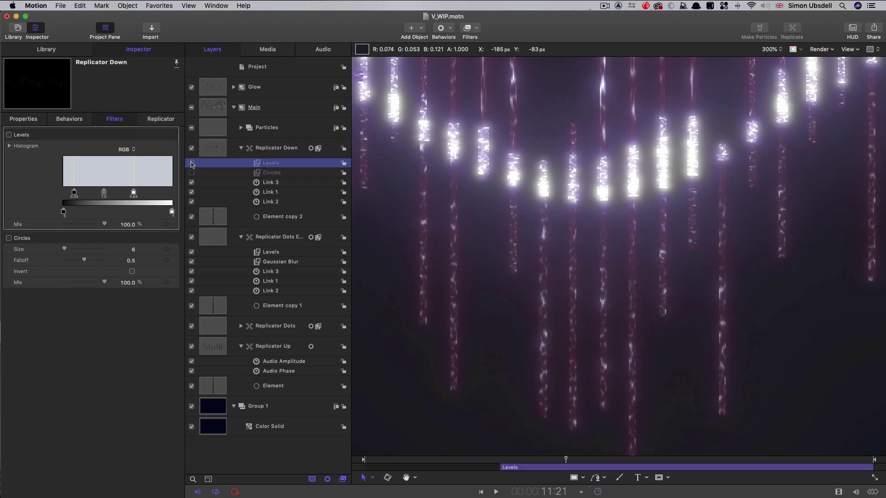
pyautogui.click(191, 174)
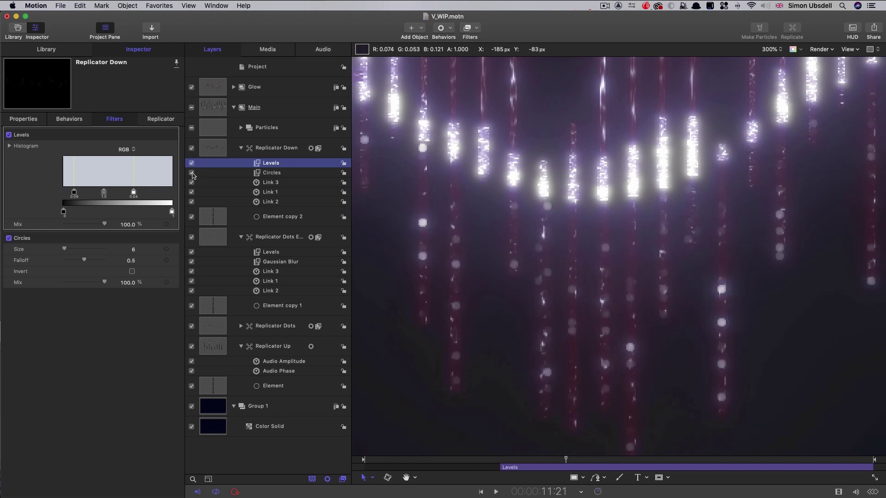
# - Copy the Levels and Circles filters from Replicator Down onto Replicator Up
pyautogui.keyDown('shift'); pyautogui.click(270, 174); pyautogui.keyUp('shift')
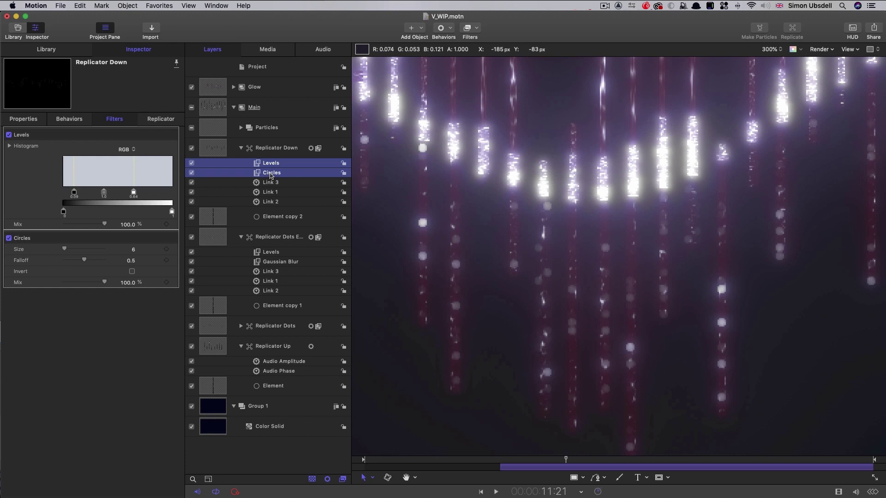
pyautogui.click(212, 347)
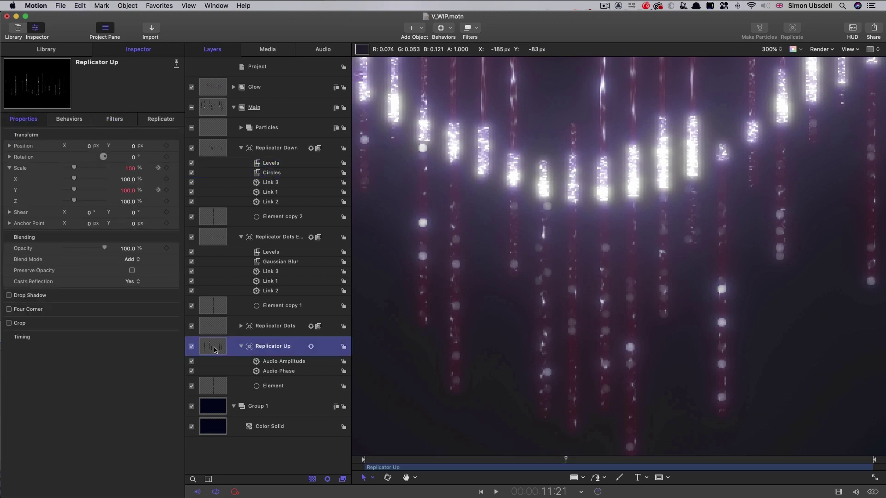
pyautogui.press('super+d')
# - Play back the whole waveform from 11:07 to about 13:00 to review the dotted strips
pyautogui.hotkey('shift', 'z')
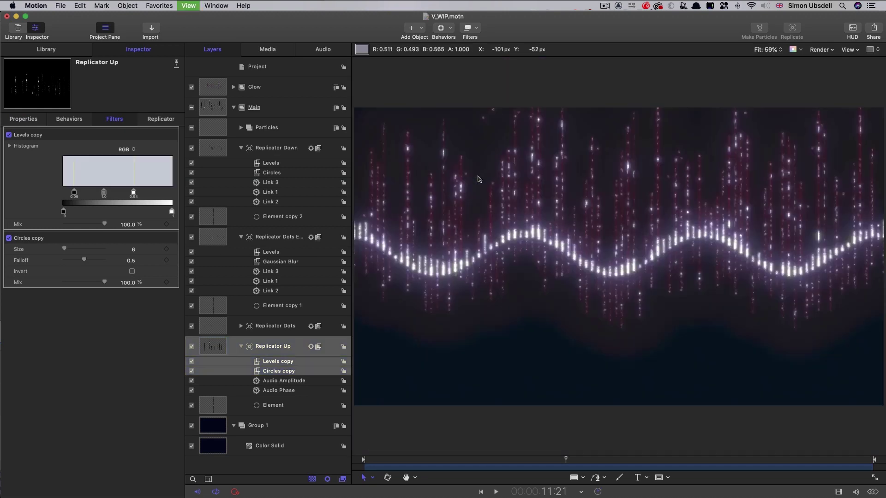
pyautogui.moveTo(567, 466); pyautogui.dragTo(557, 466)
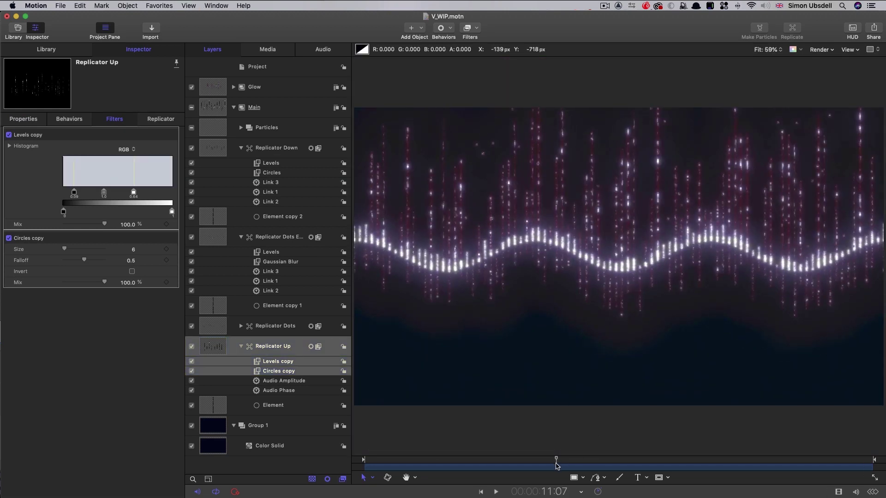
pyautogui.press('space')
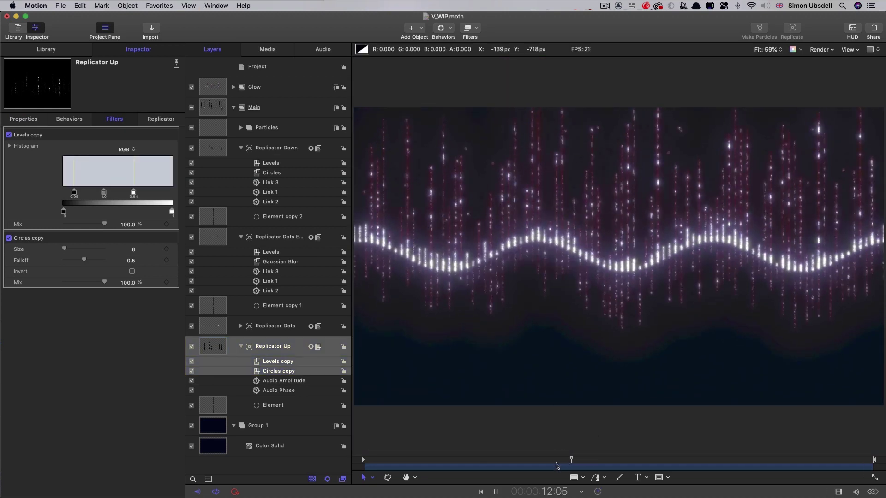
pyautogui.press('space')
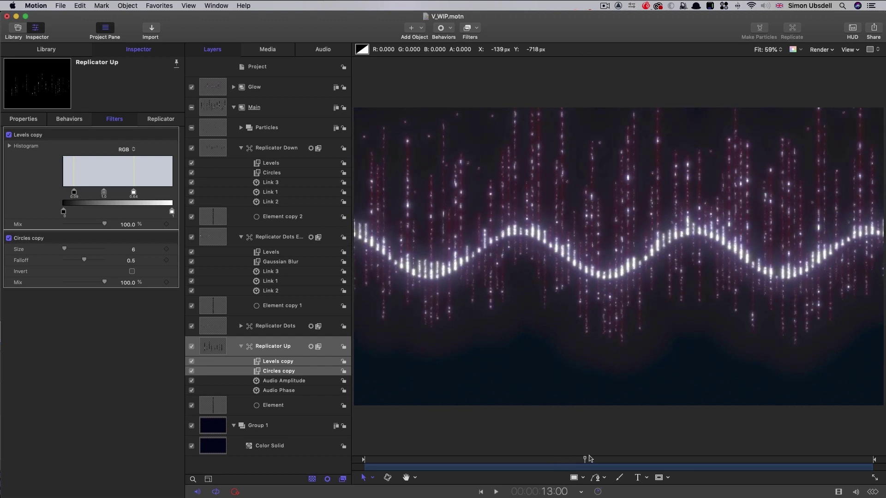
pyautogui.press('Right')
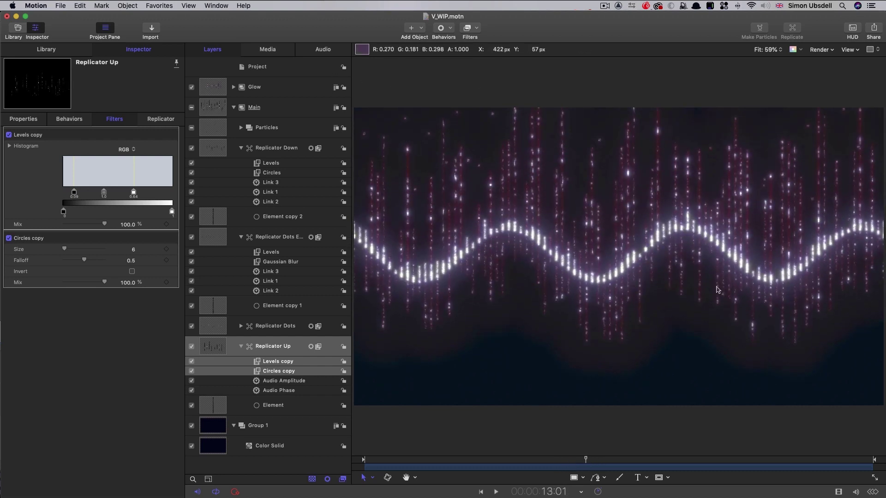